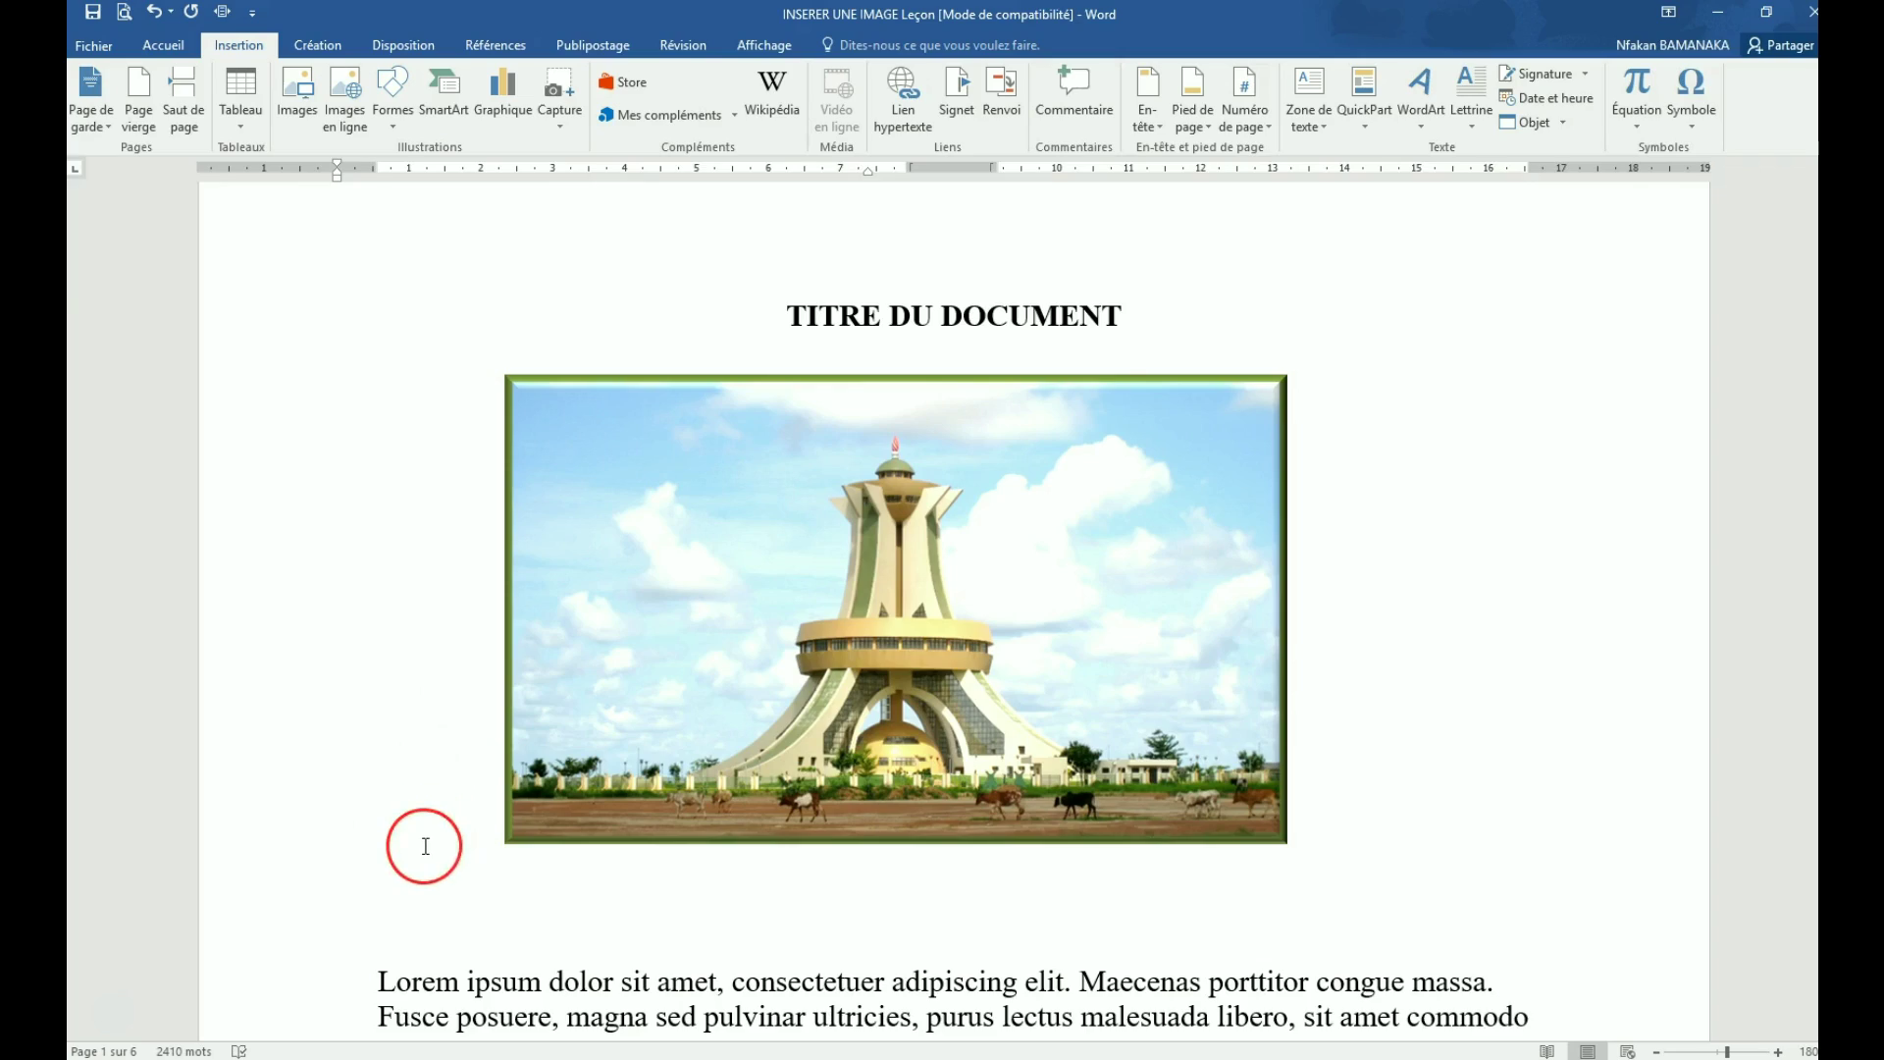
Scroll past the title and framed photo to the top of page 2's two-column text
{"action": "scroll", "coordinate": [426, 846], "scroll_direction": "down", "scroll_amount": 4}
{"action": "scroll", "coordinate": [426, 846], "scroll_direction": "down", "scroll_amount": 3}
{"action": "scroll", "coordinate": [426, 846], "scroll_direction": "down", "scroll_amount": 2}
{"action": "scroll", "coordinate": [426, 846], "scroll_direction": "down", "scroll_amount": 3}
{"action": "scroll", "coordinate": [426, 846], "scroll_direction": "down", "scroll_amount": 3}
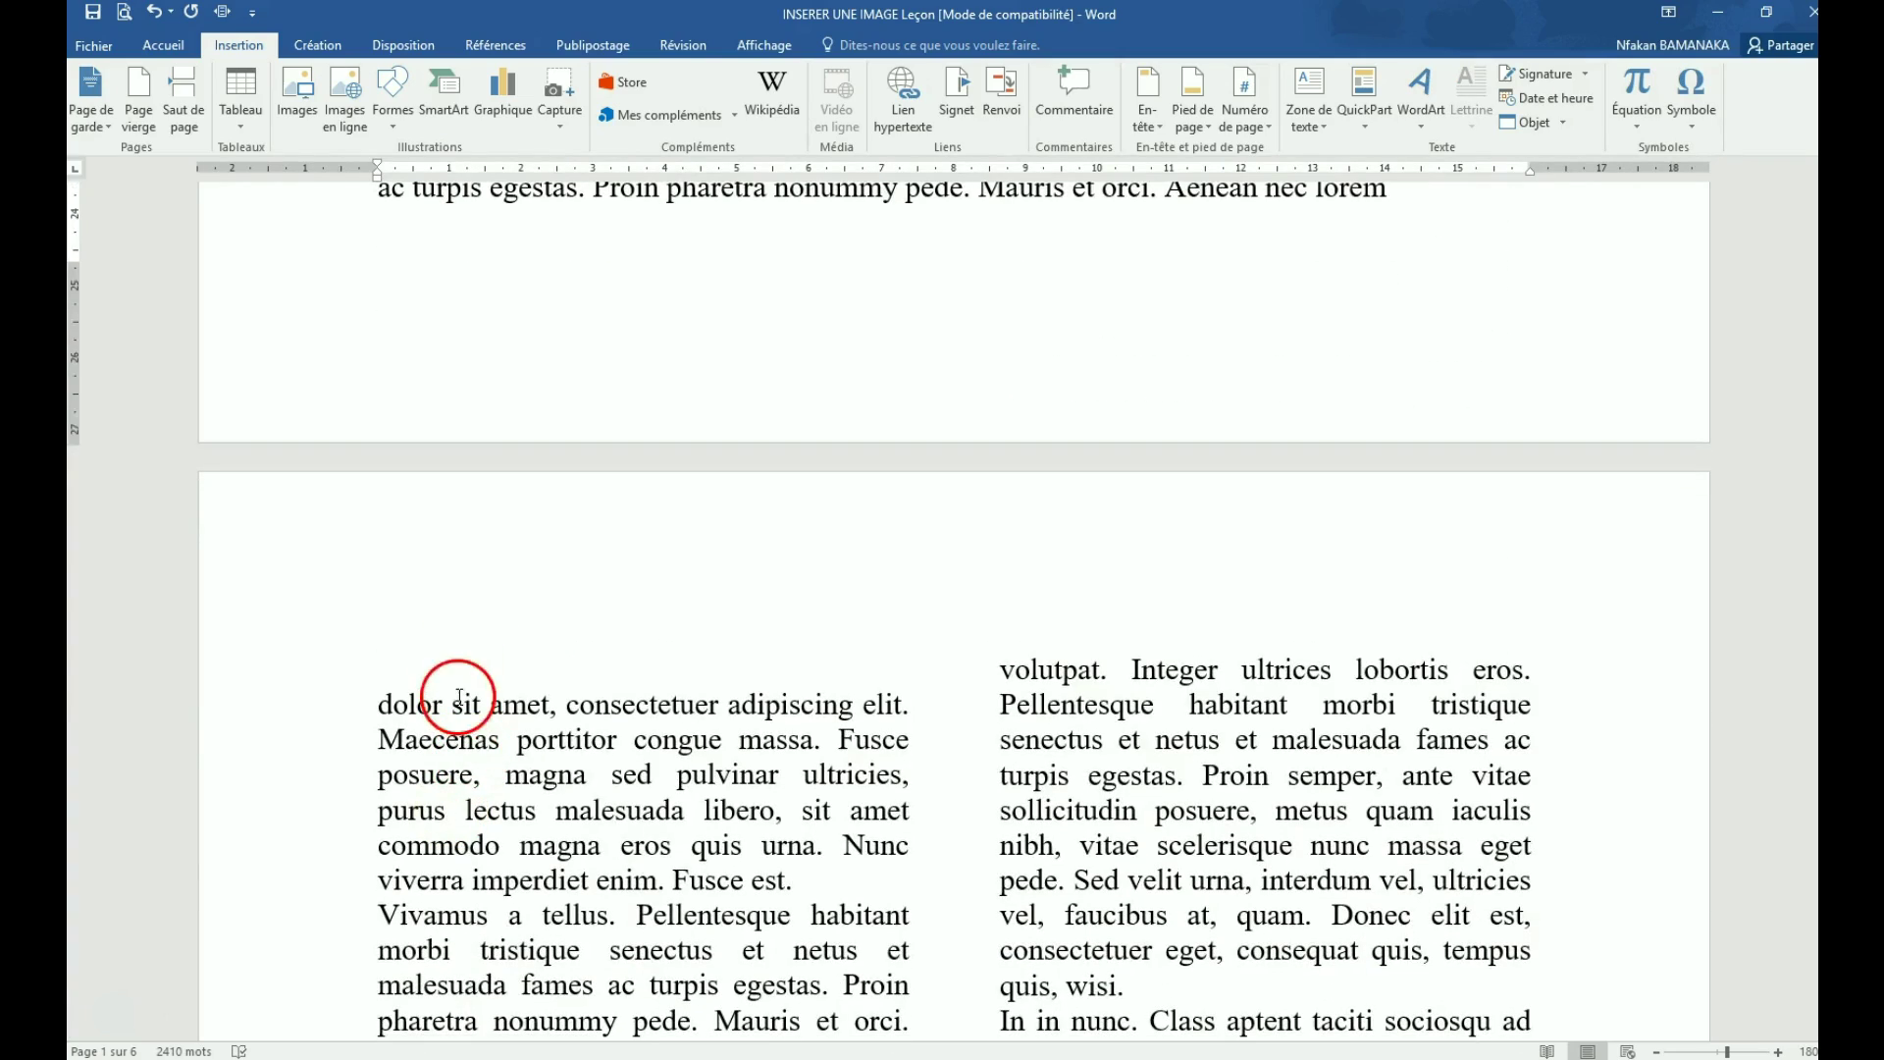
Insert the Buf photo from the Monuments folder above page 2's left-column text
{"action": "left_click", "coordinate": [400, 645]}
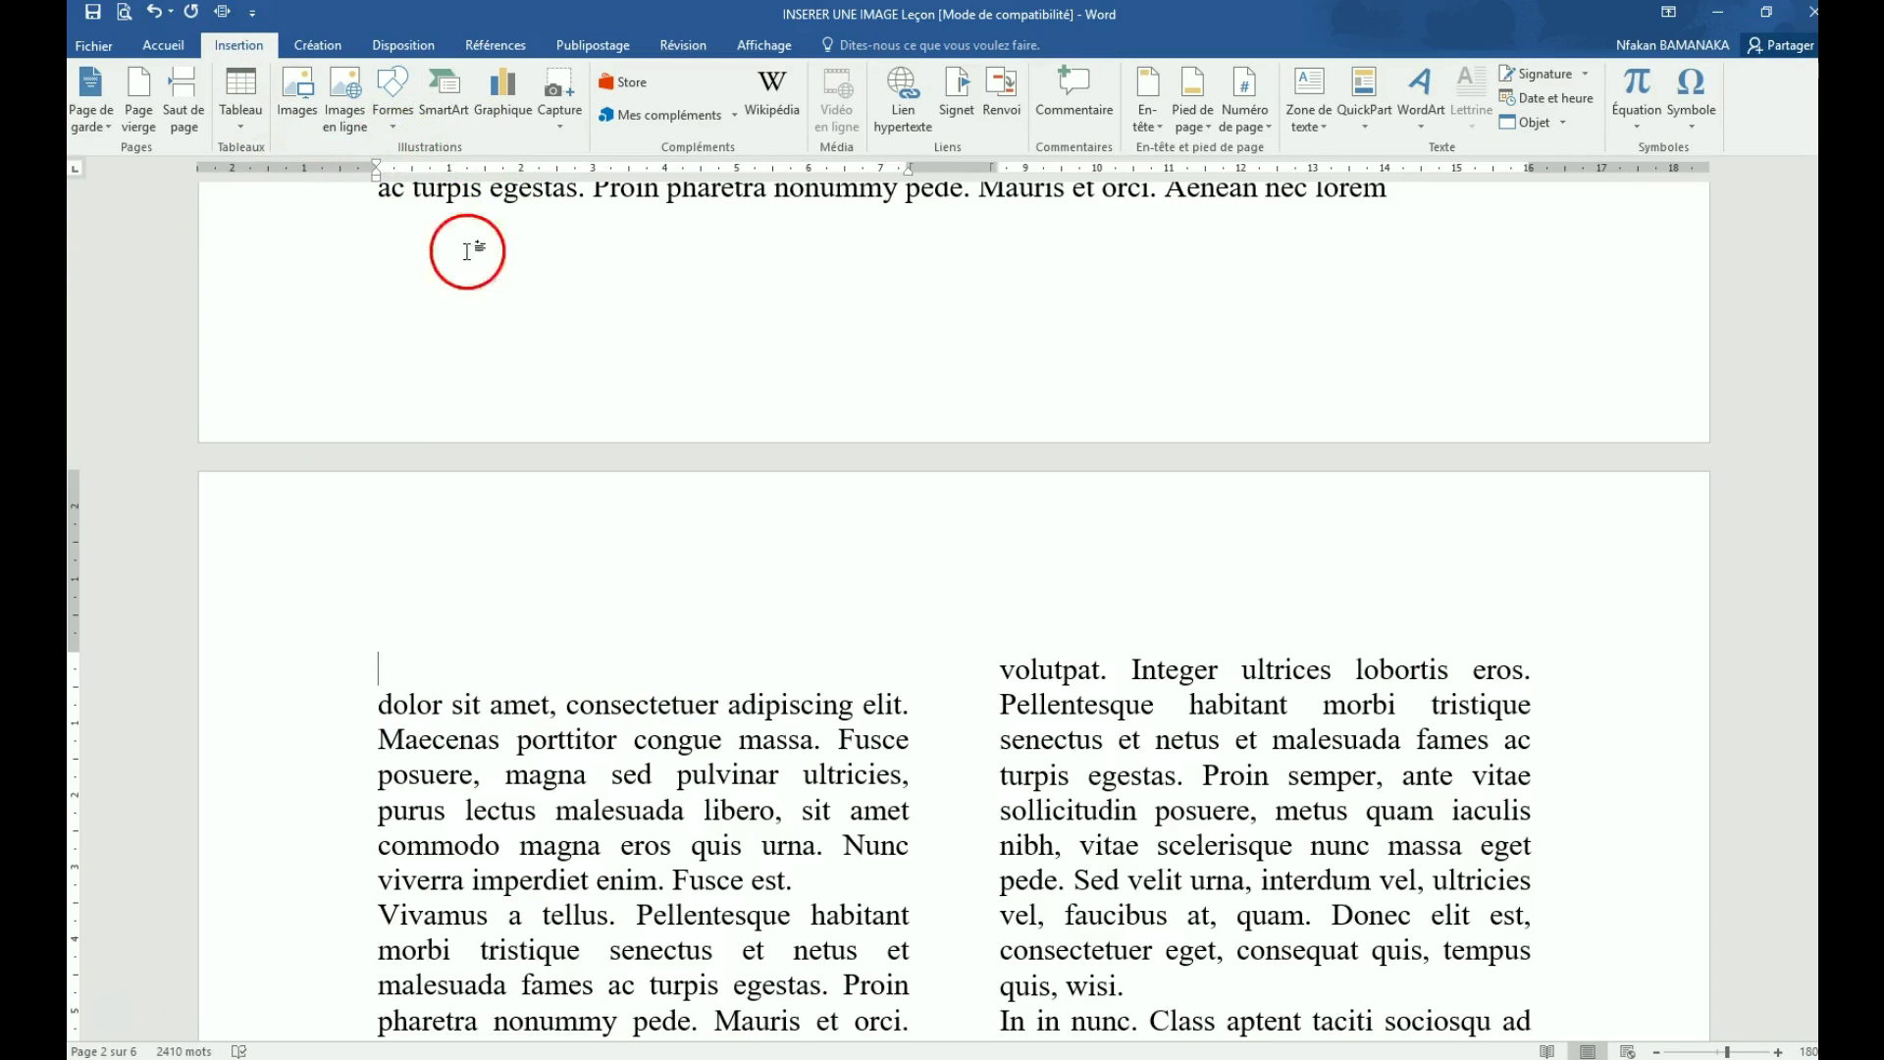
{"action": "left_click", "coordinate": [306, 118]}
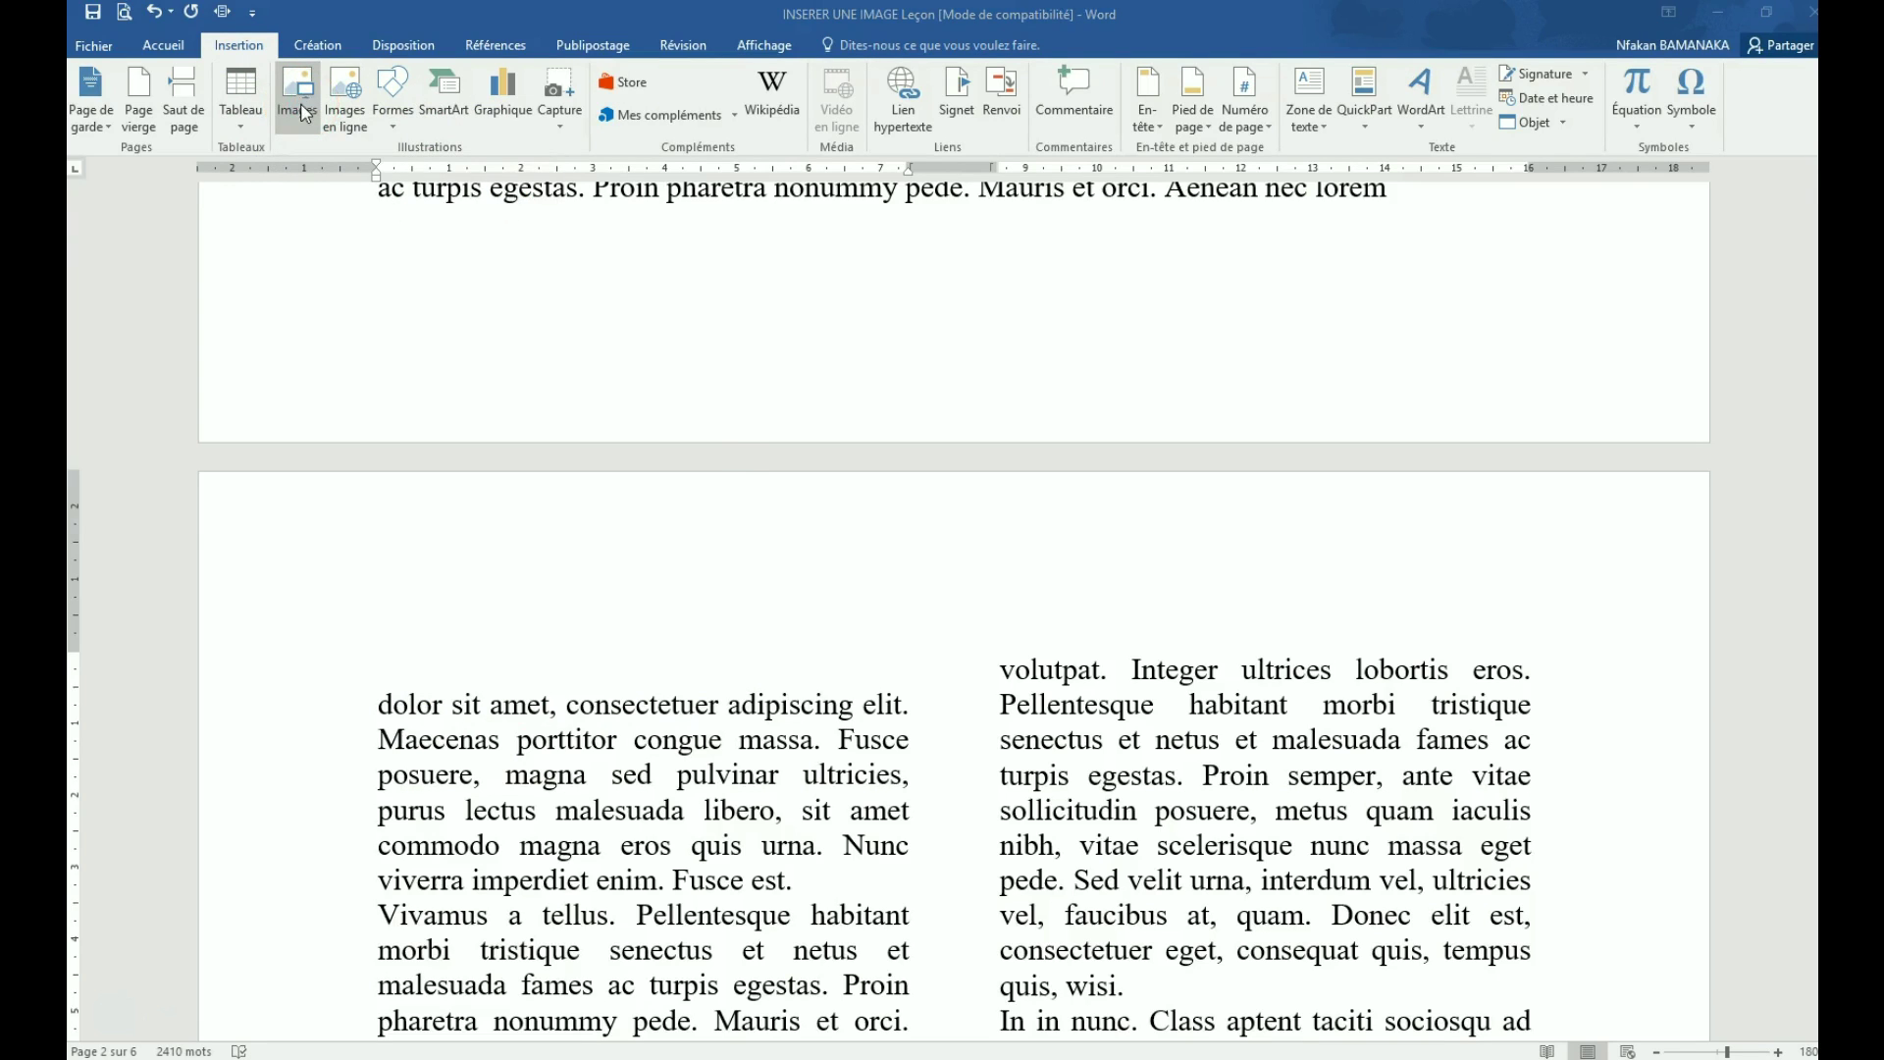
{"action": "left_click", "coordinate": [310, 21]}
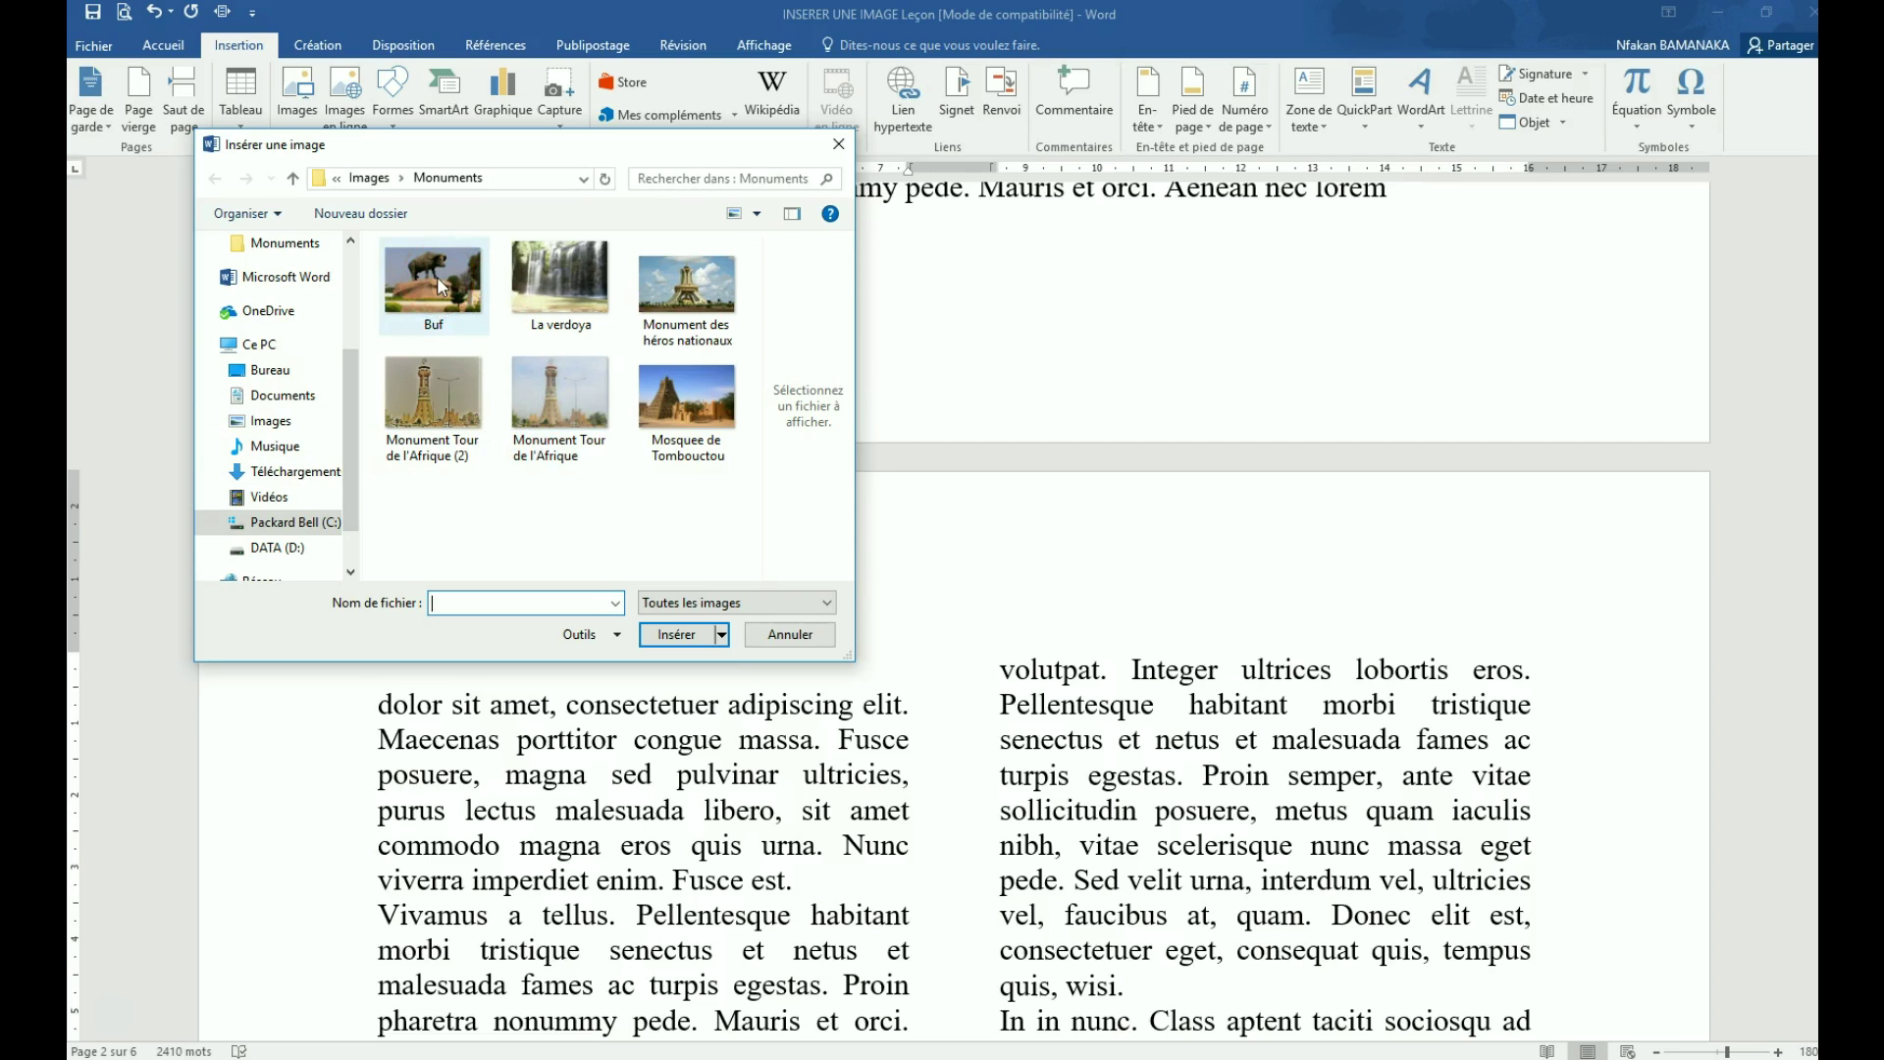
{"action": "left_click", "coordinate": [438, 276]}
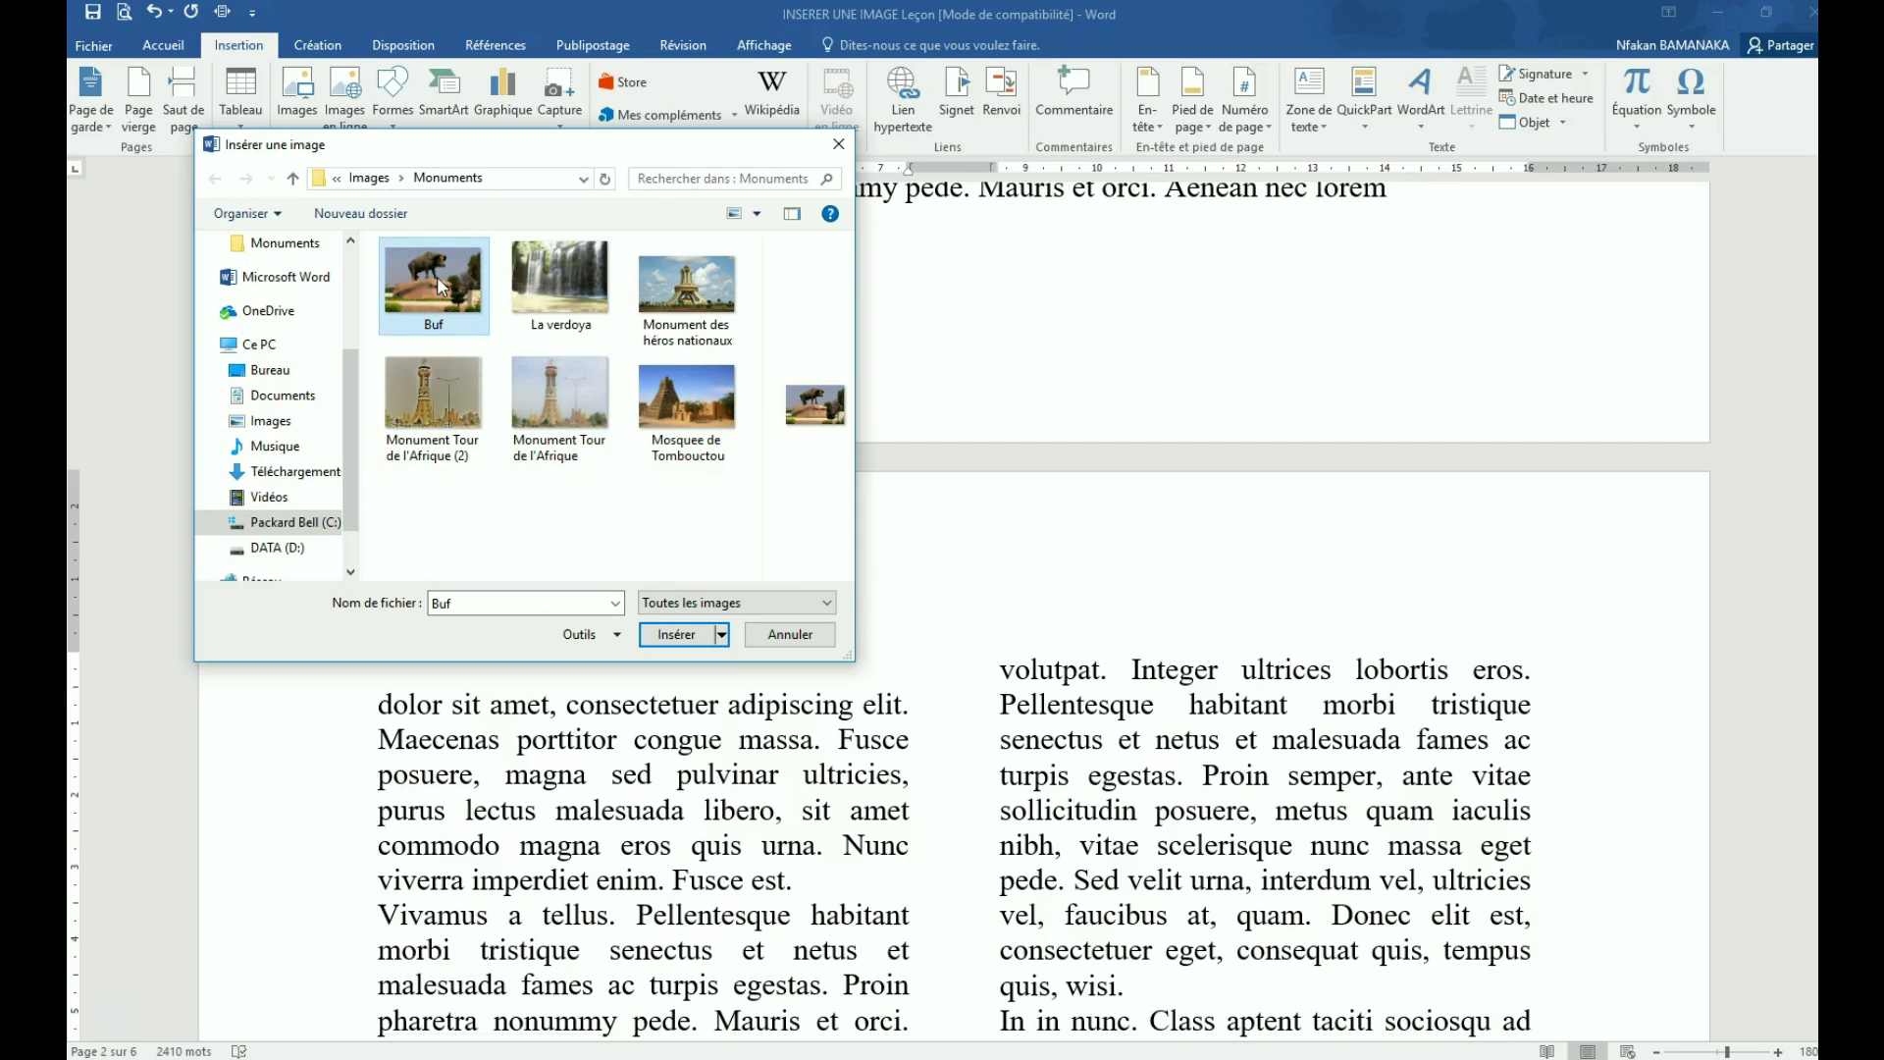
{"action": "left_click", "coordinate": [677, 634]}
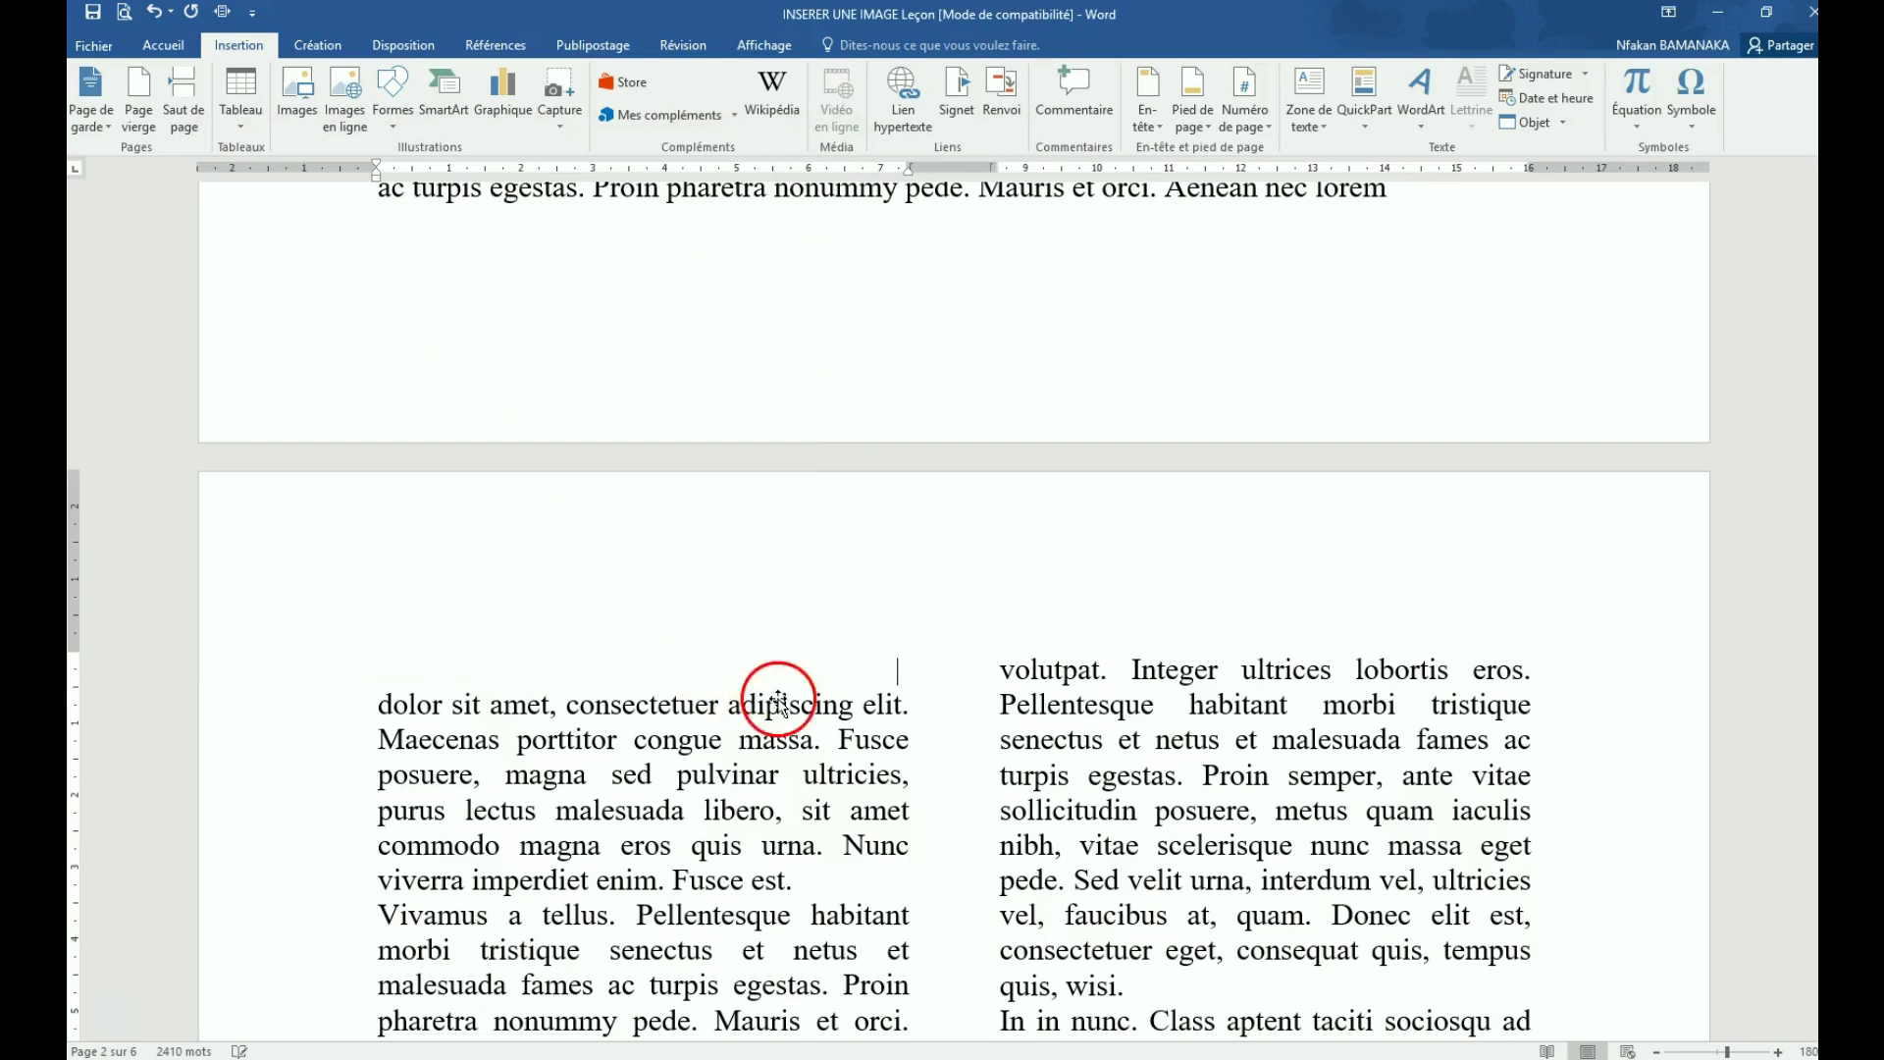
Select the inserted 4,9 × 7,22 cm buffalo photo at the top of the left column
{"action": "scroll", "coordinate": [881, 744], "scroll_direction": "down", "scroll_amount": 2}
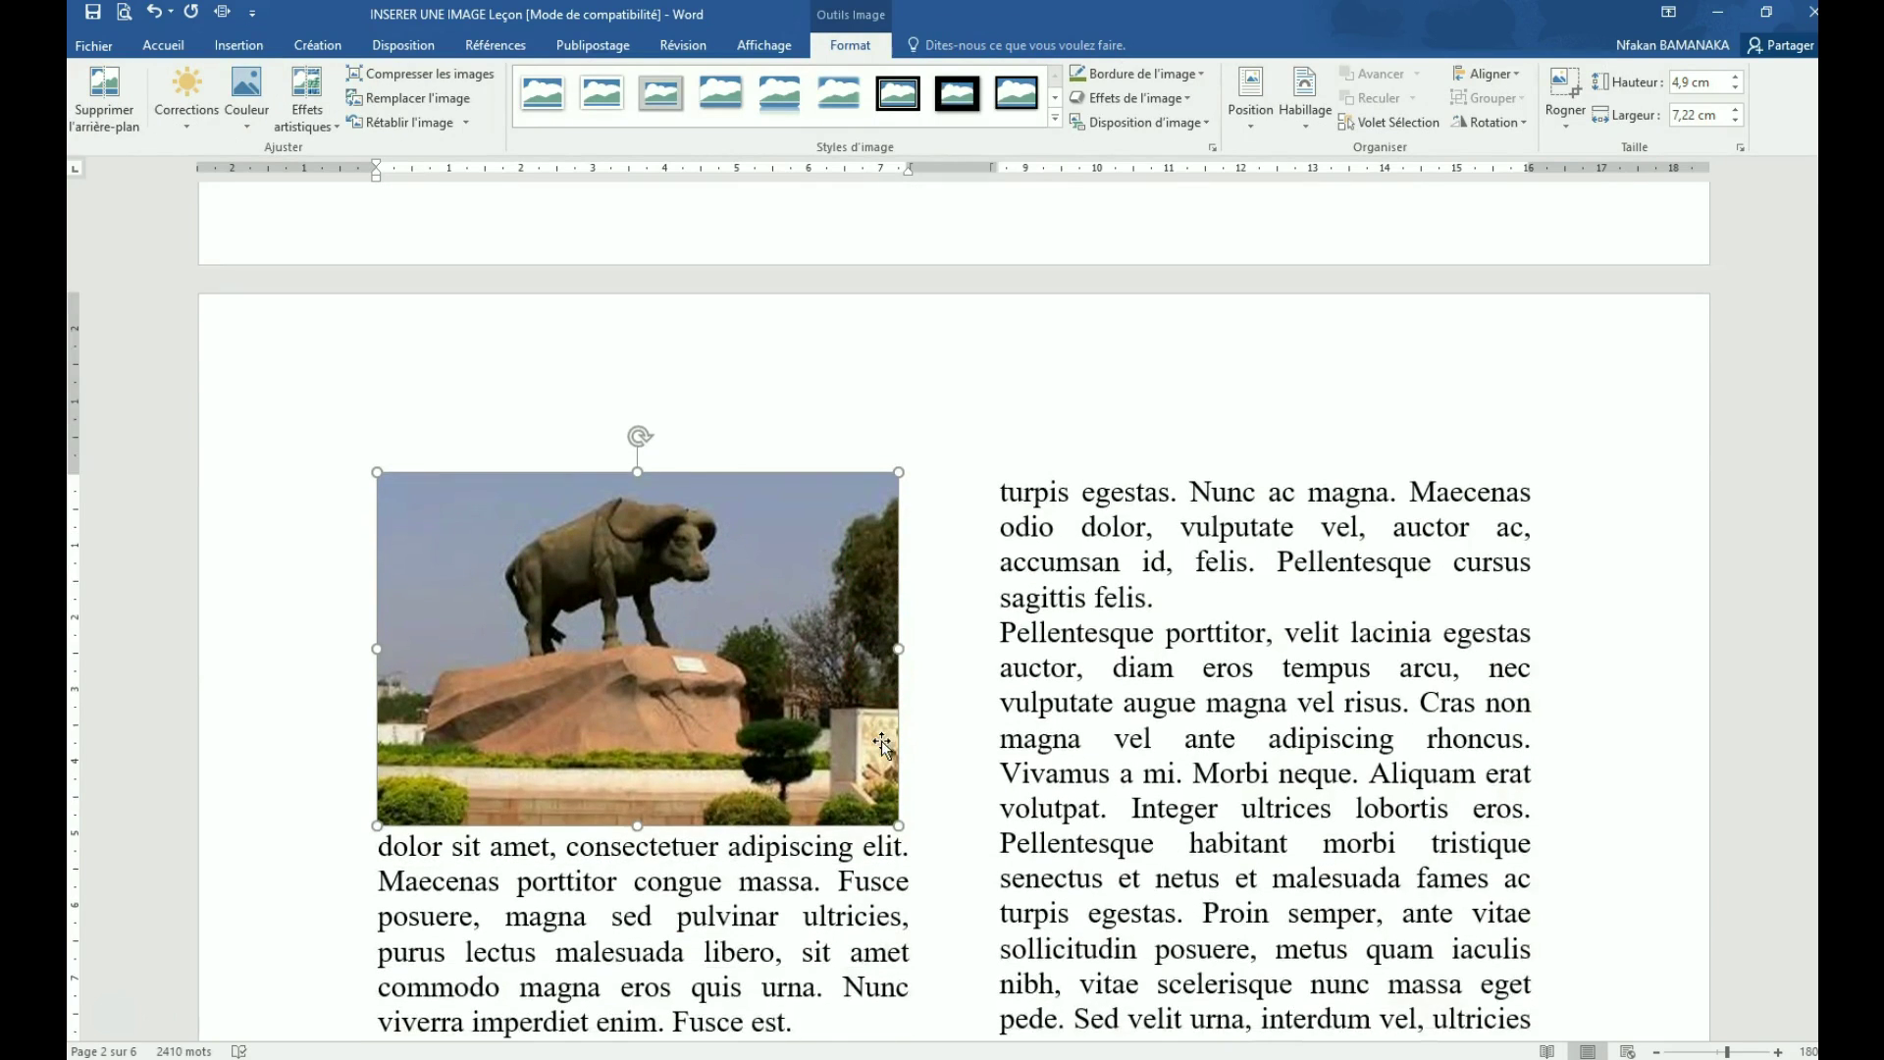
{"action": "left_click", "coordinate": [706, 613]}
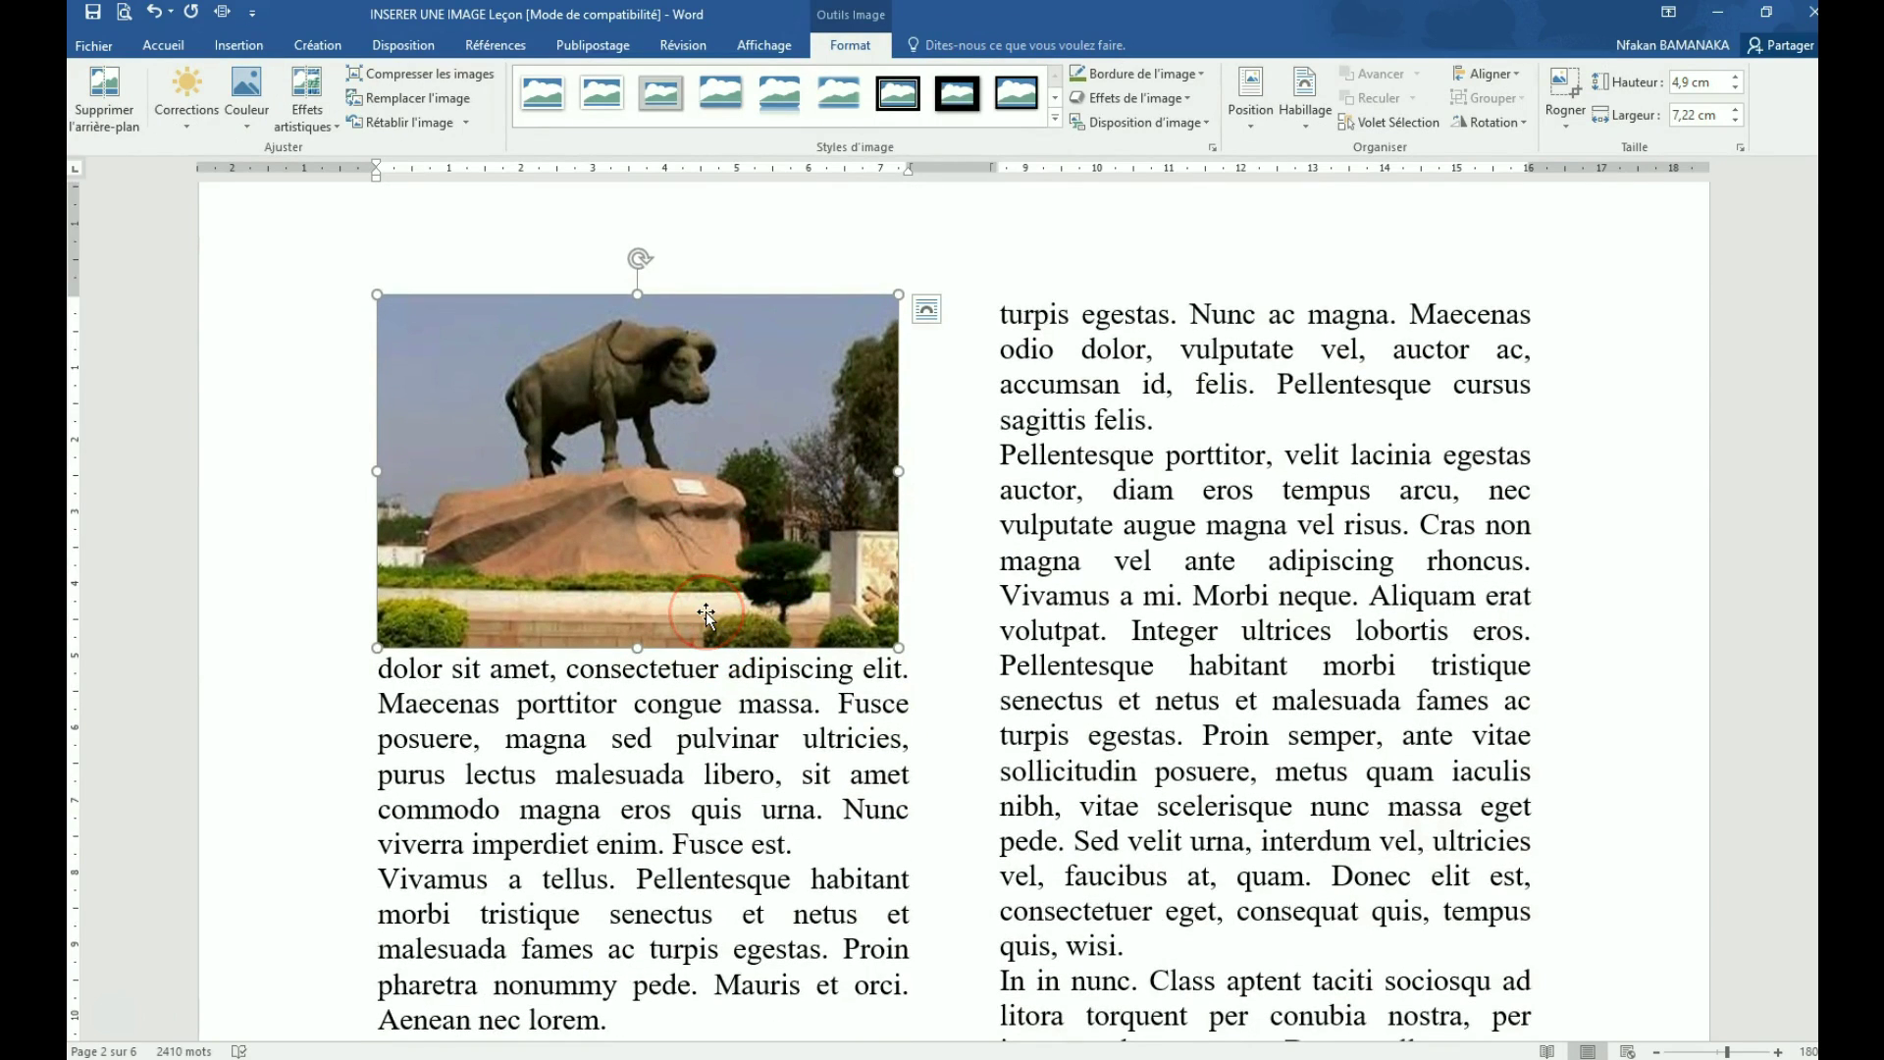
{"action": "left_click", "coordinate": [708, 498]}
{"action": "left_click", "coordinate": [615, 457]}
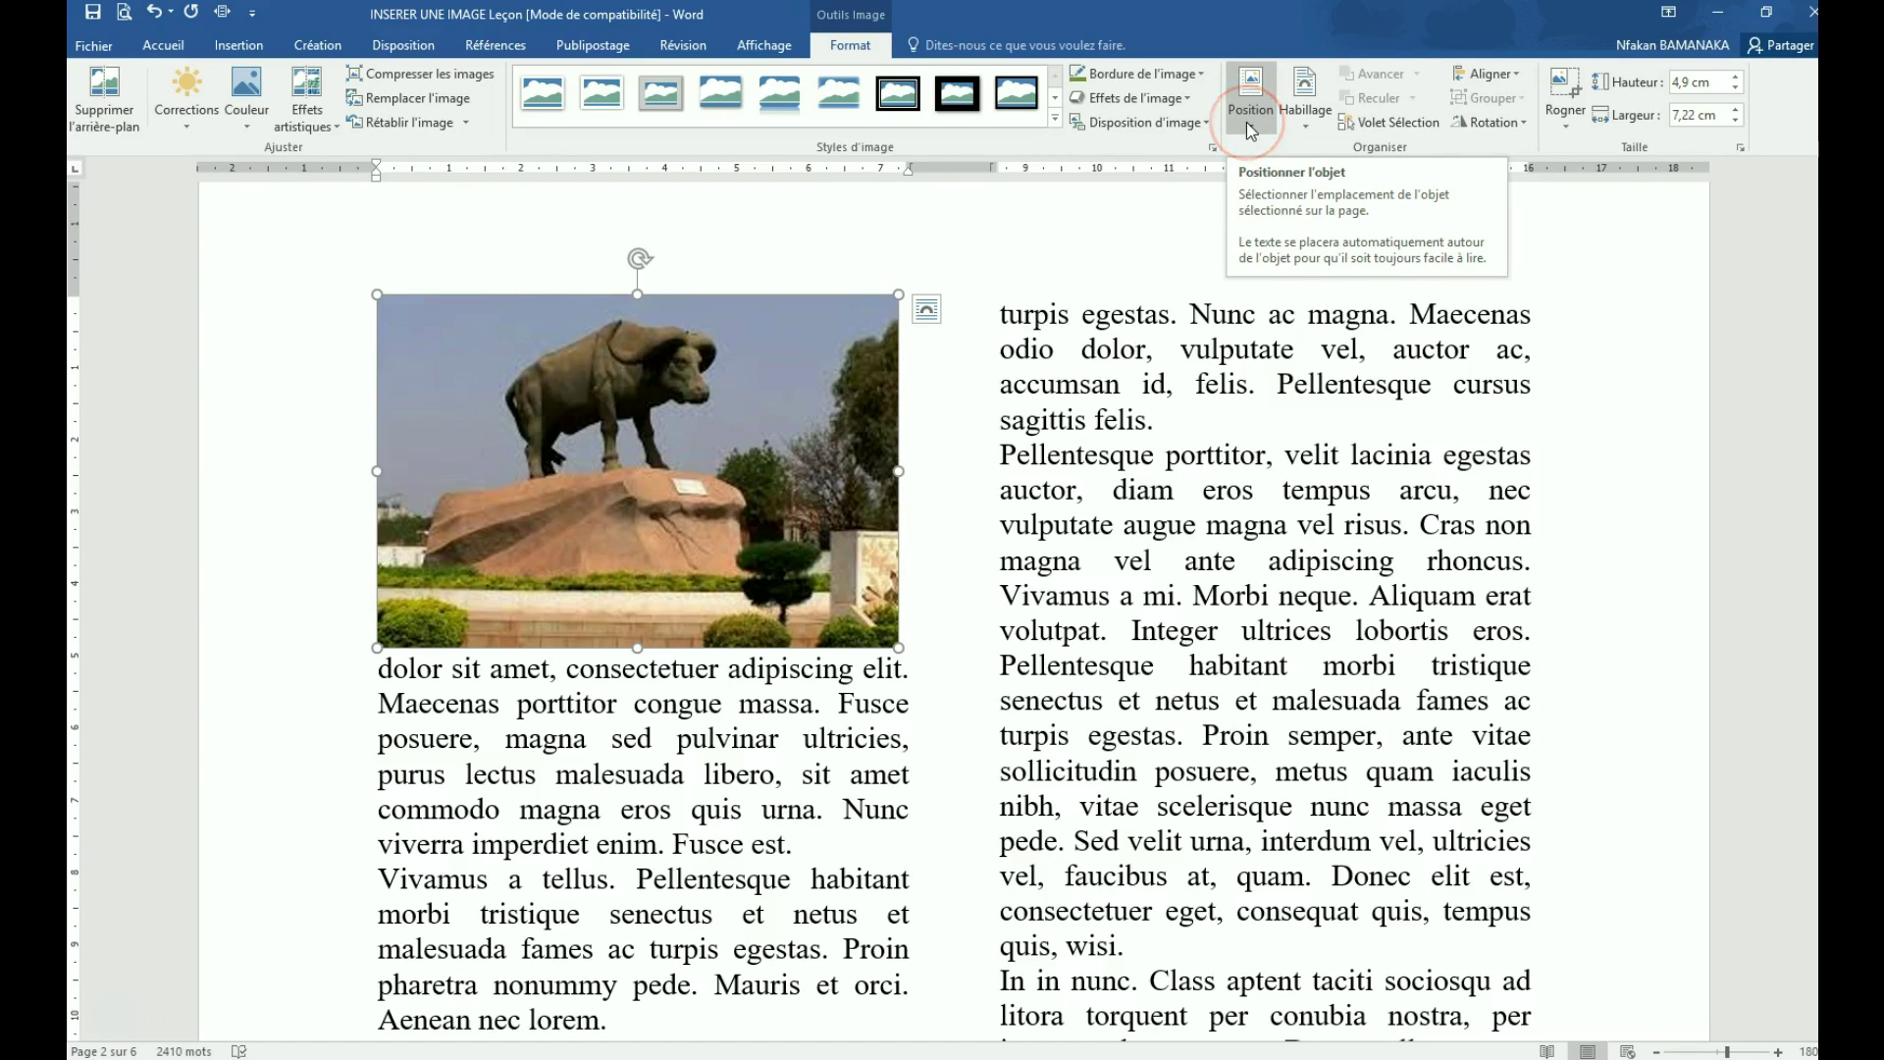
Position the buffalo photo middle-centre on the page with text wrapping around it
{"action": "left_click", "coordinate": [1248, 125]}
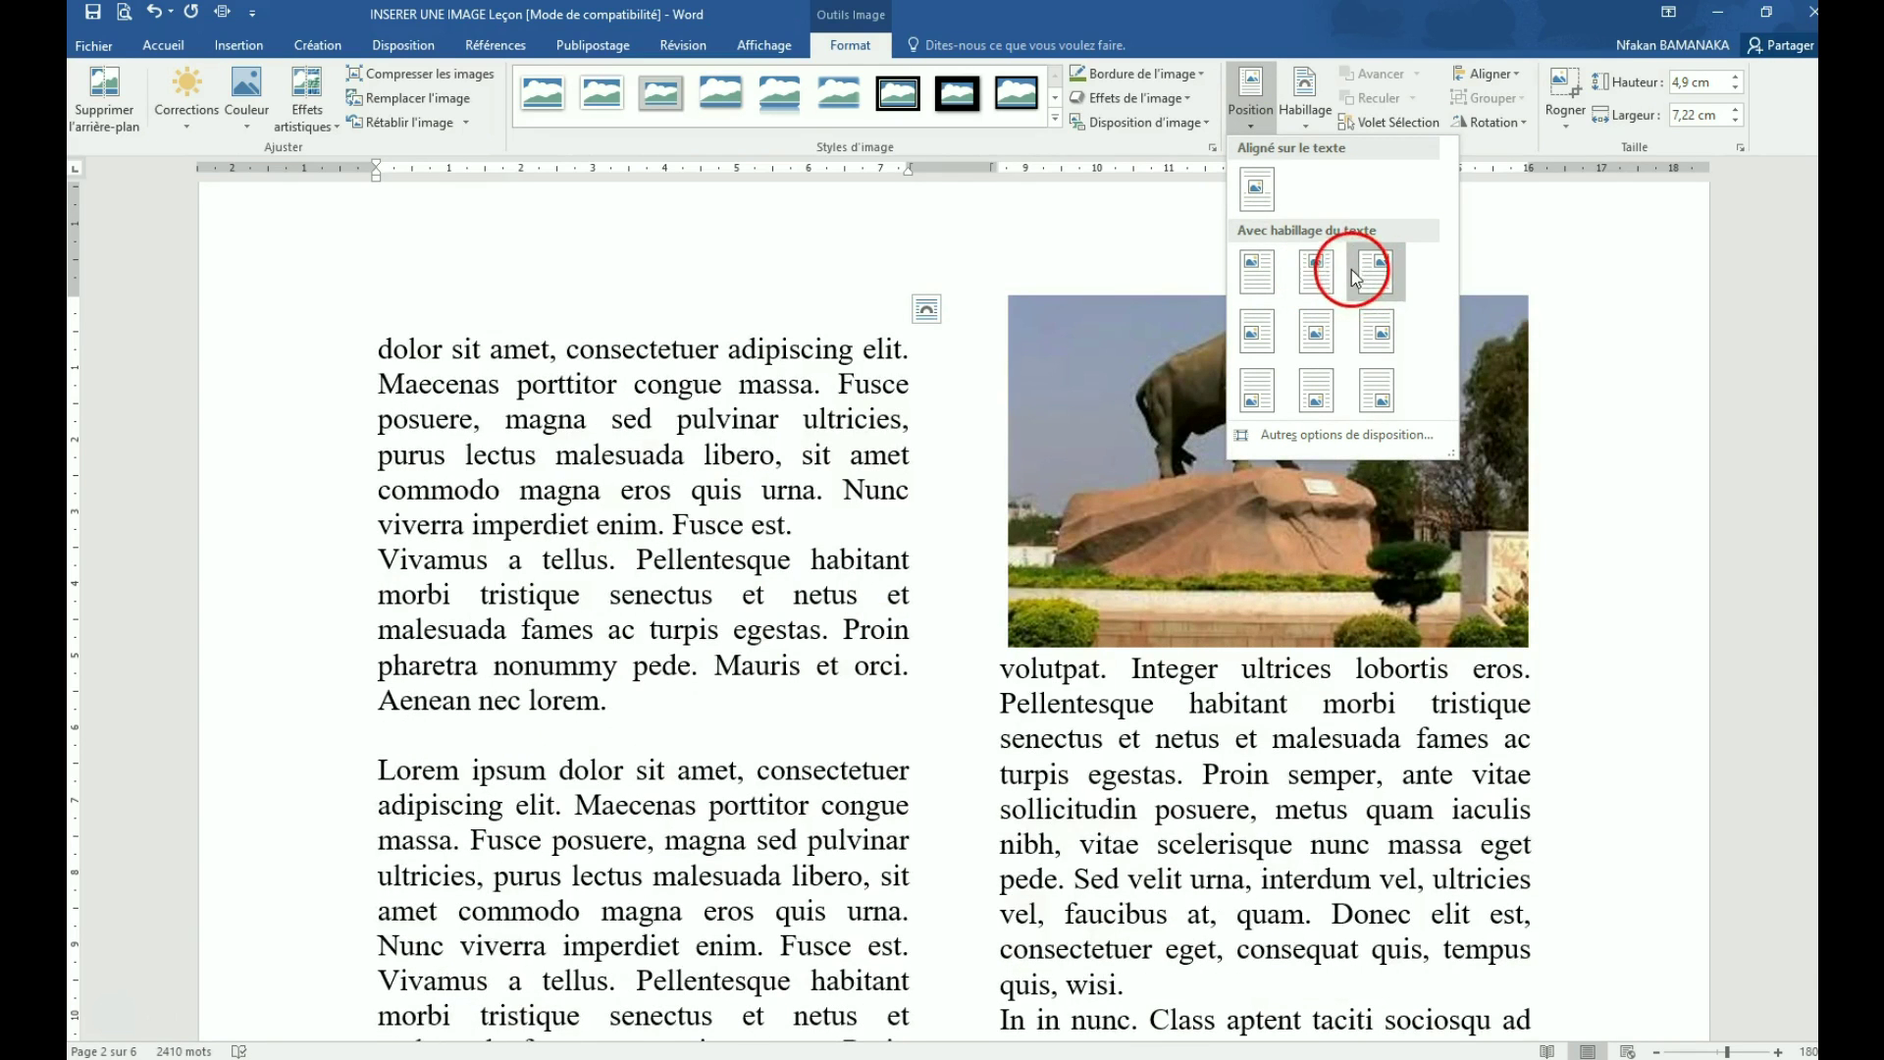
{"action": "left_click", "coordinate": [1340, 508]}
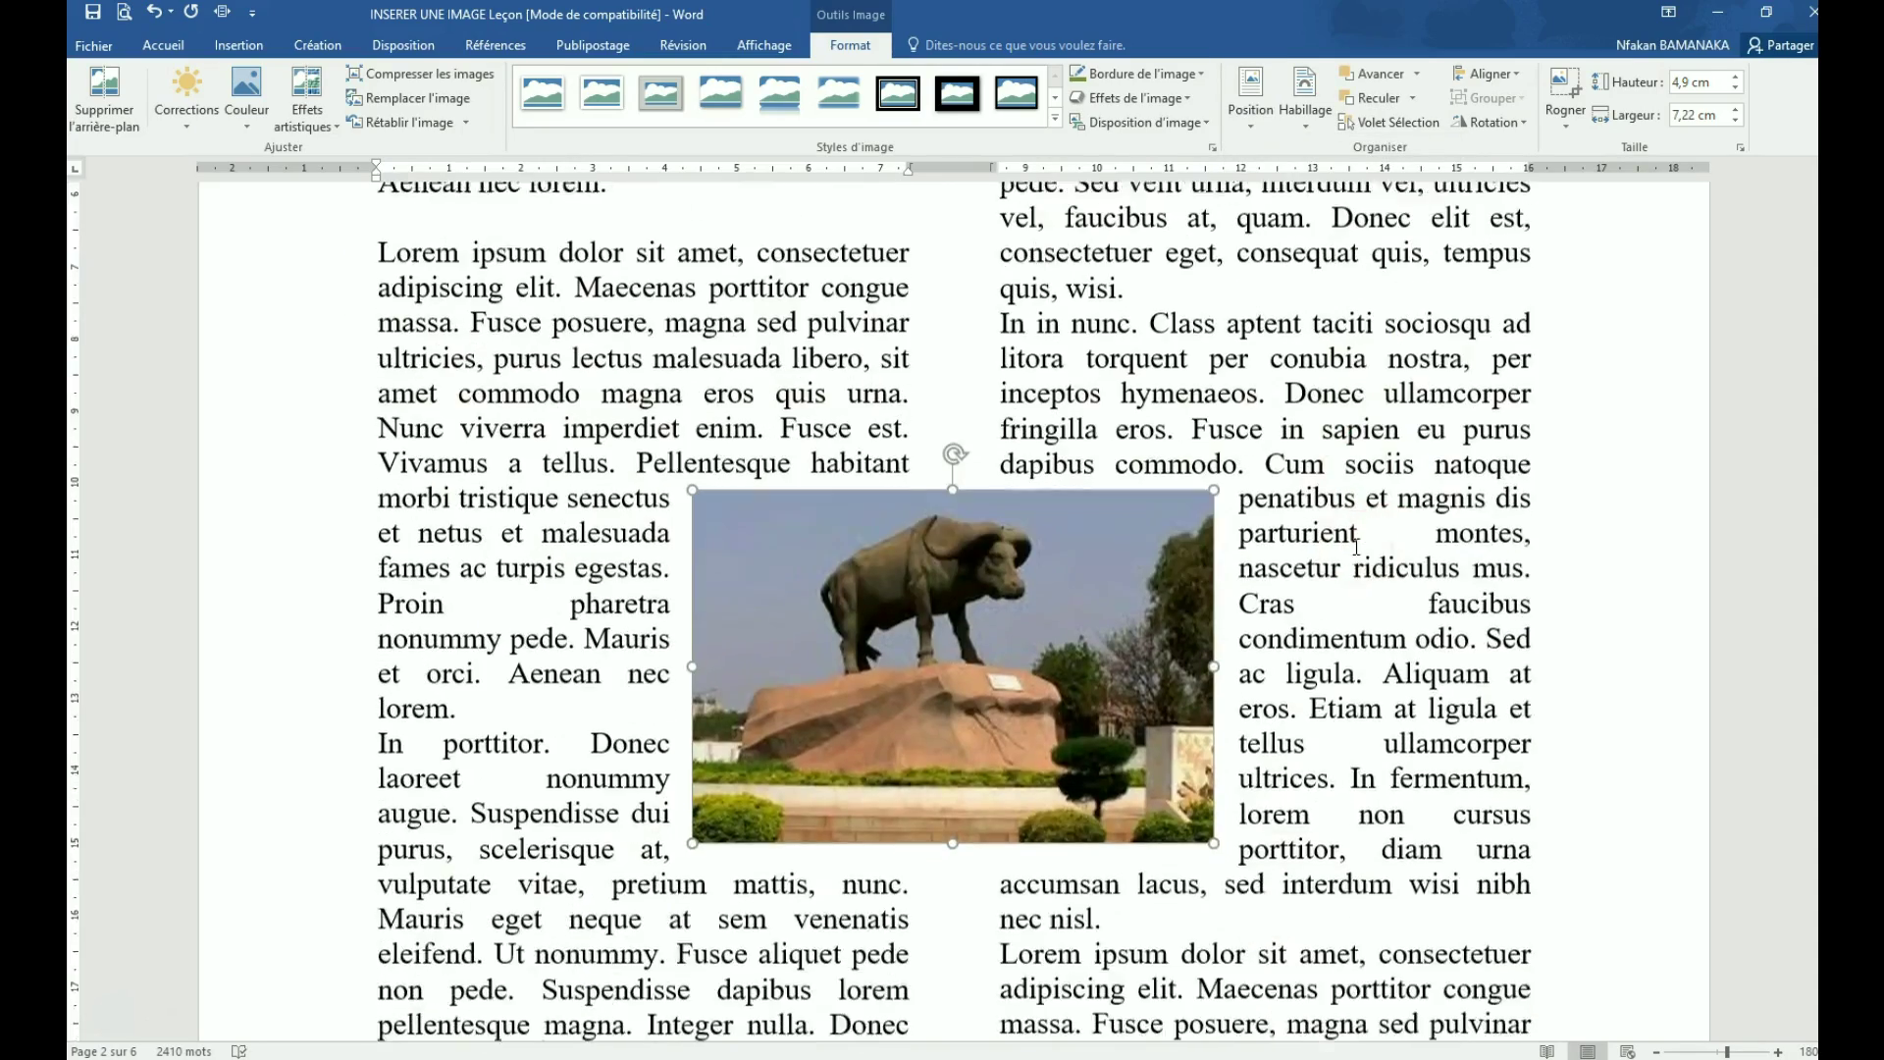
{"action": "left_click", "coordinate": [1761, 983]}
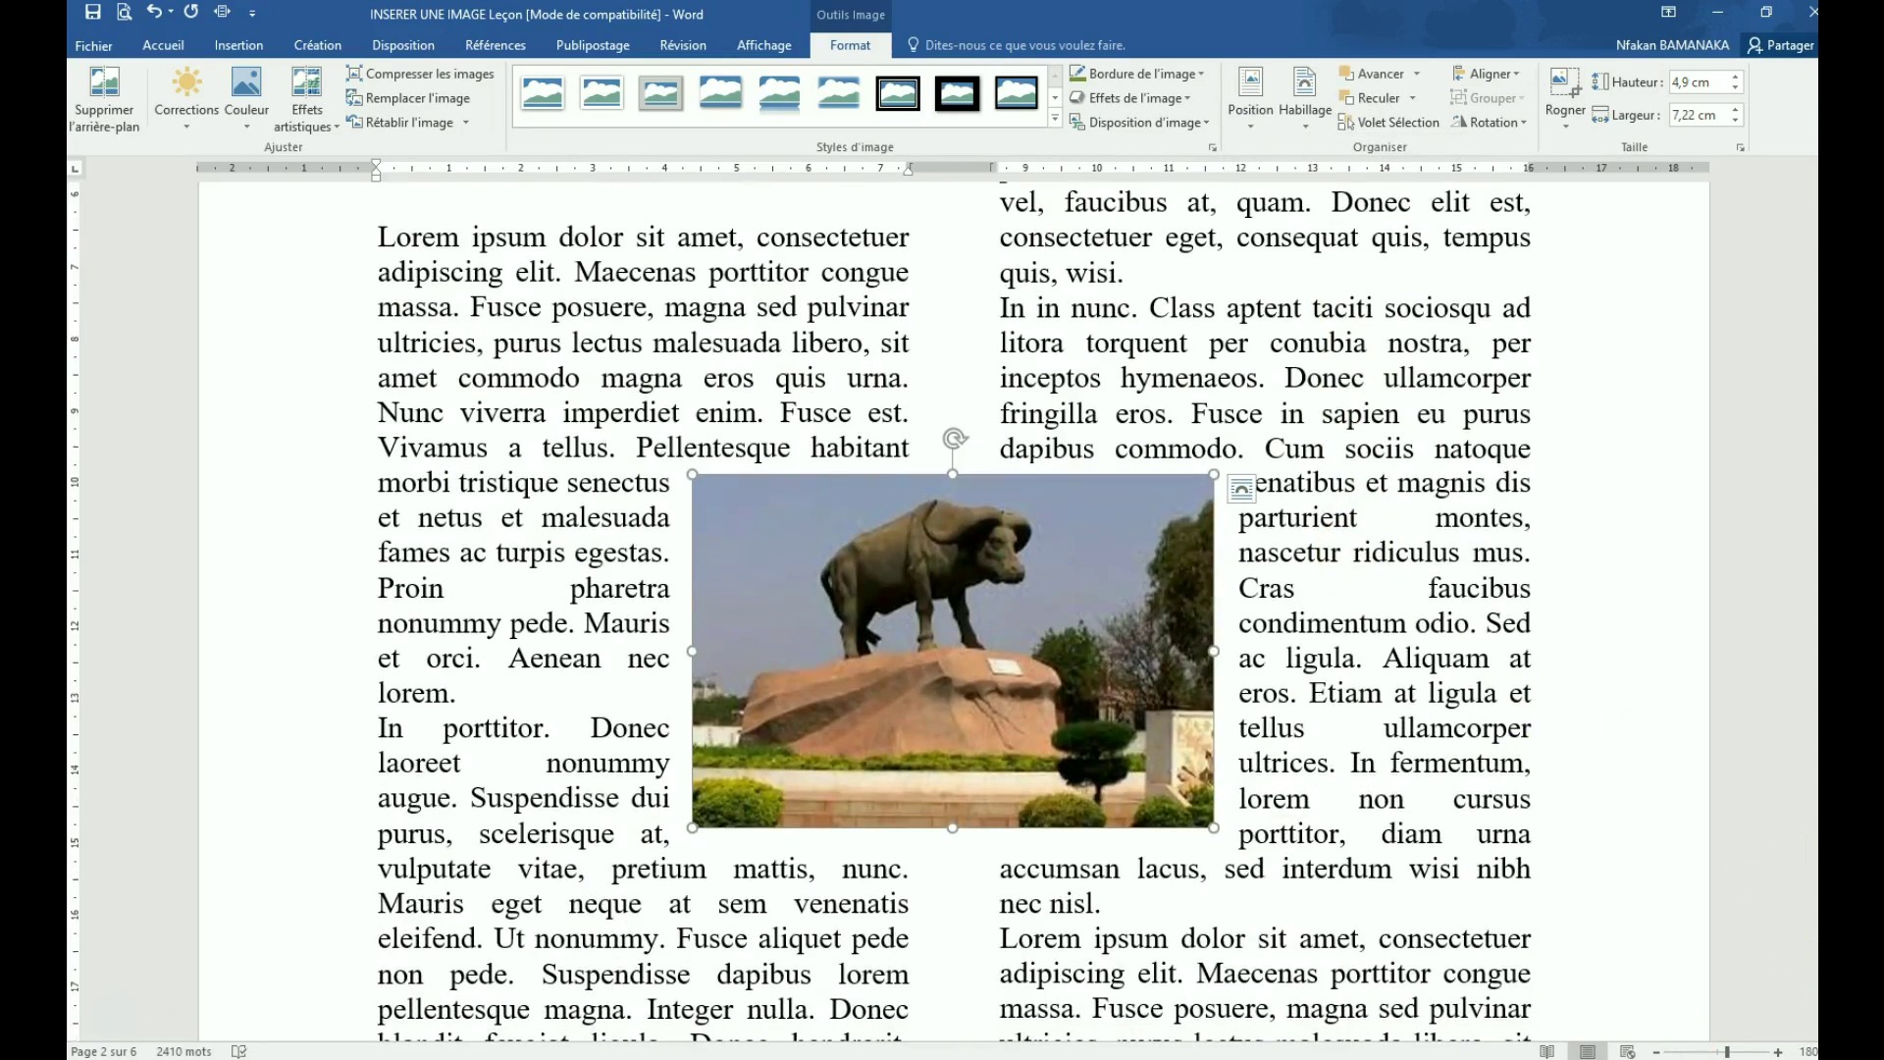
Zoom out to check the whole page layout, then zoom back in to read it
{"action": "left_click", "coordinate": [1659, 1052]}
{"action": "left_click", "coordinate": [1659, 1052]}
{"action": "left_click", "coordinate": [1659, 1052]}
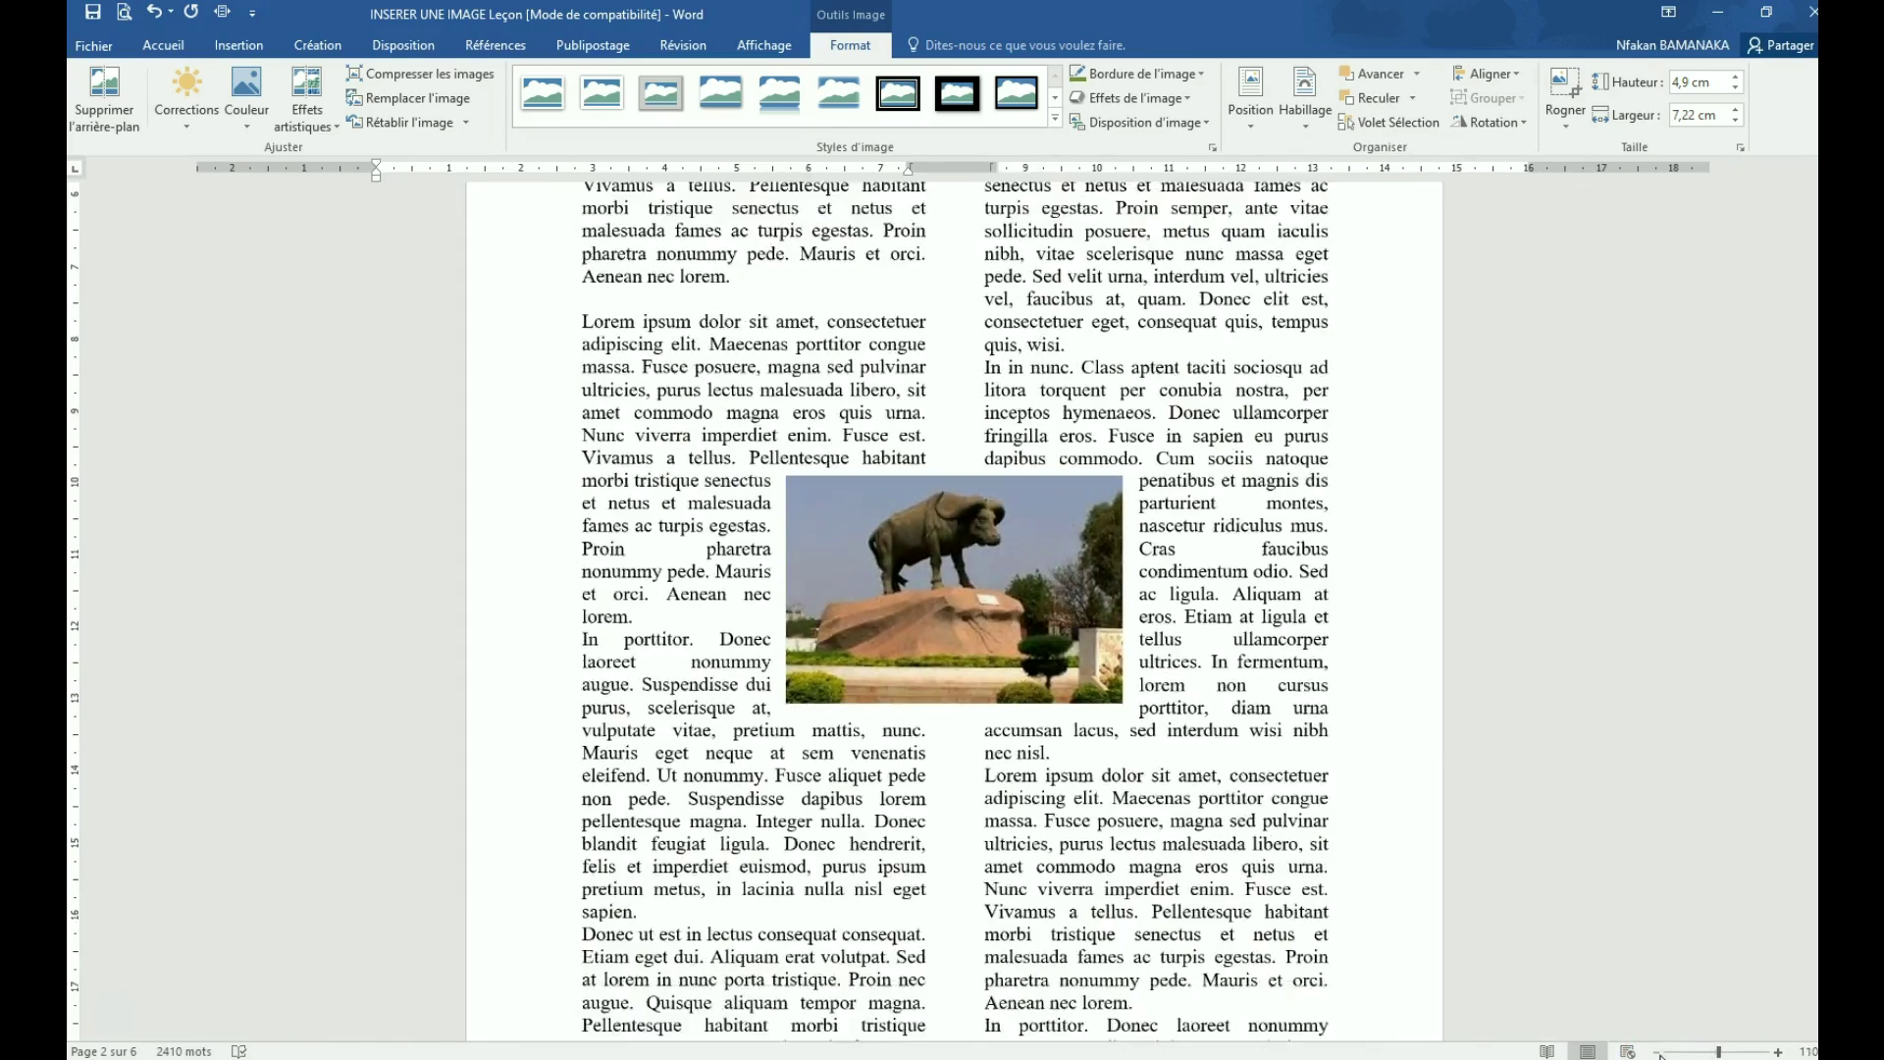
{"action": "left_click", "coordinate": [1659, 1052]}
{"action": "left_click", "coordinate": [1659, 1052]}
{"action": "left_click", "coordinate": [1659, 1053]}
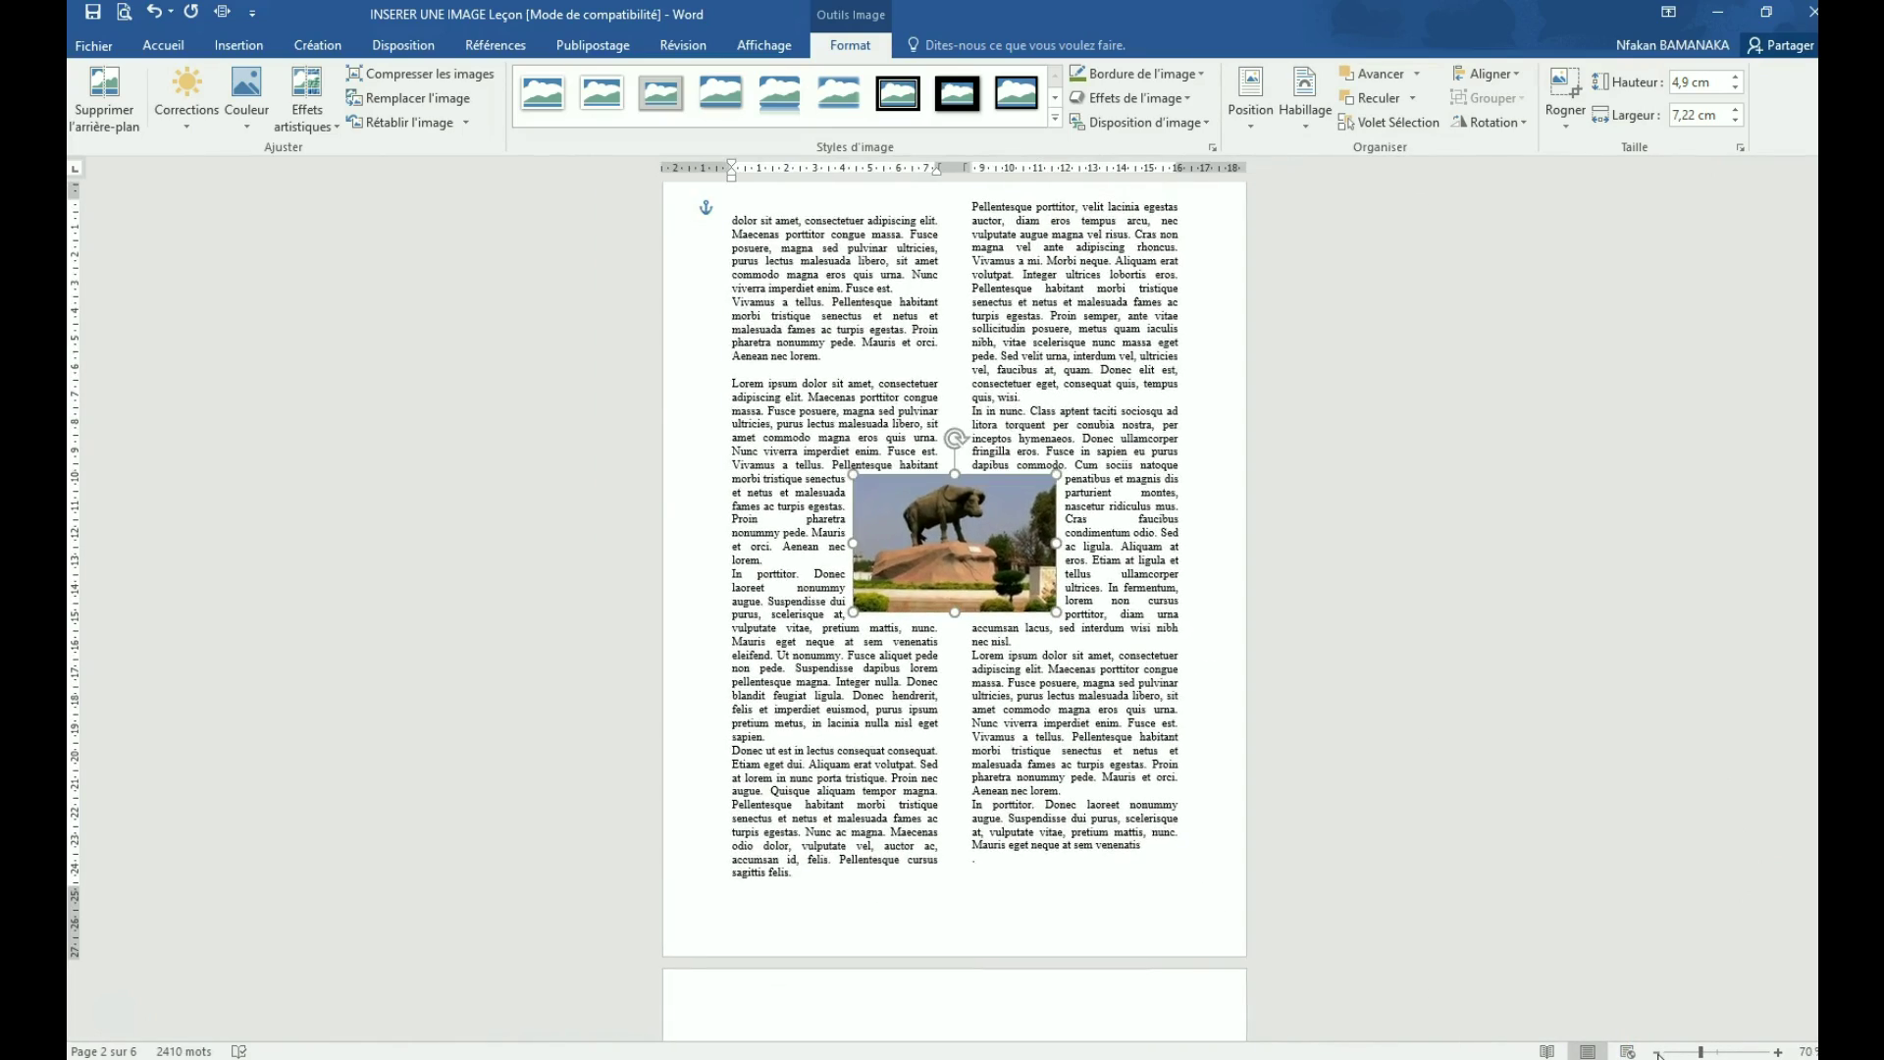
{"action": "left_click", "coordinate": [1658, 1052]}
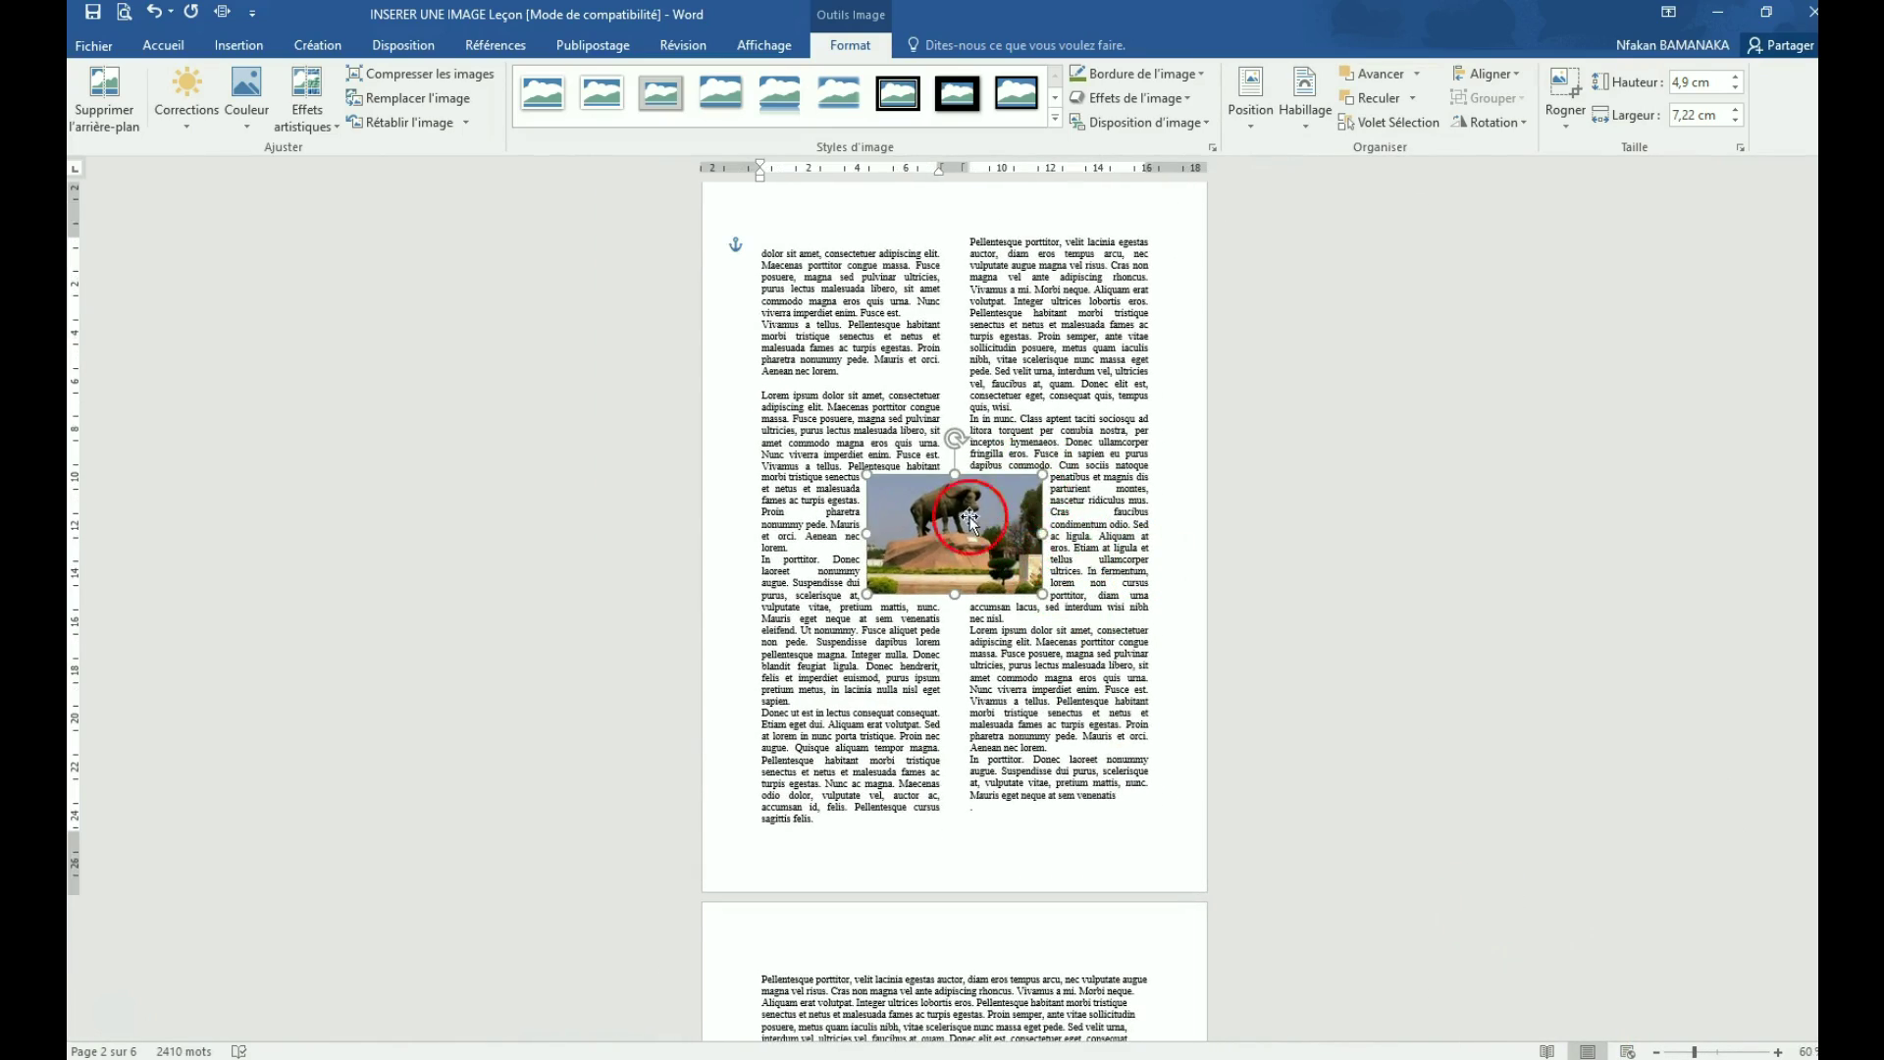
{"action": "left_click", "coordinate": [1780, 1052]}
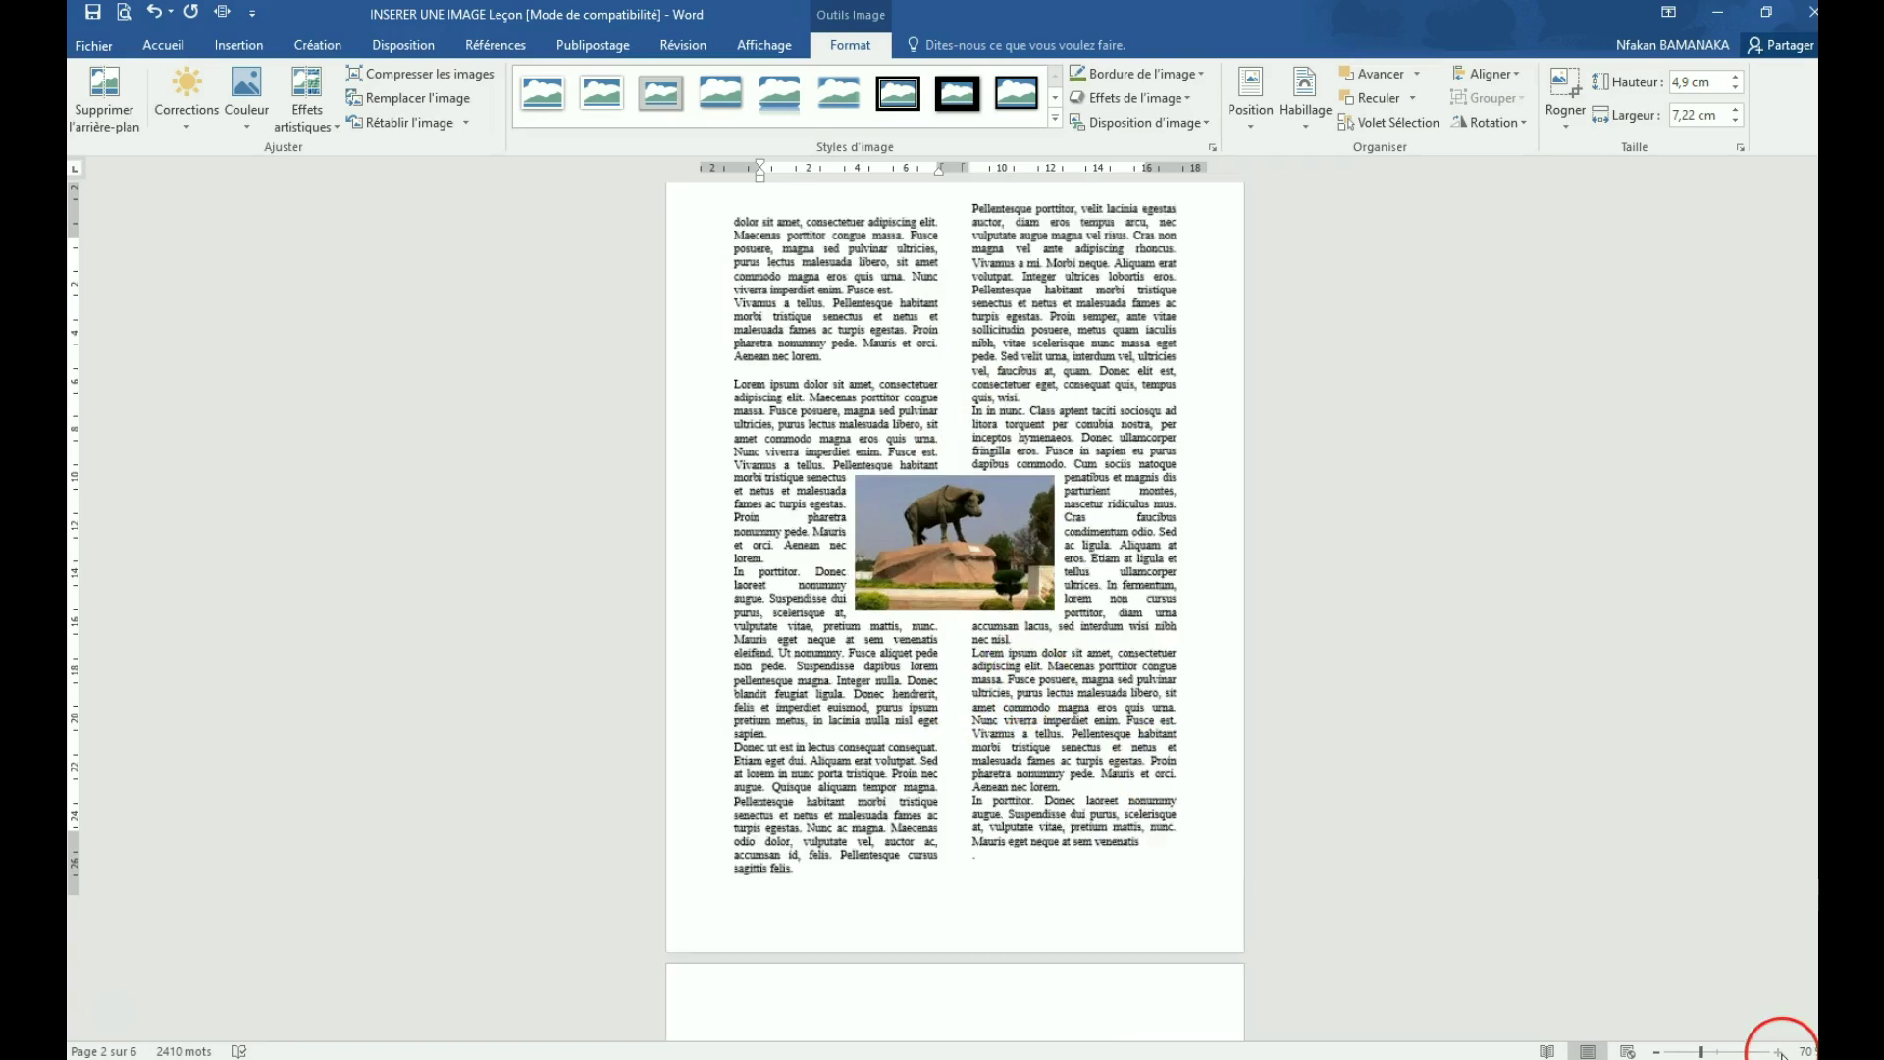
{"action": "left_click", "coordinate": [1779, 1052]}
{"action": "left_click", "coordinate": [1779, 1052]}
{"action": "left_click", "coordinate": [1779, 1052]}
{"action": "left_click", "coordinate": [1779, 1052]}
{"action": "left_click", "coordinate": [1780, 1052]}
{"action": "left_click", "coordinate": [1779, 1052]}
{"action": "left_click", "coordinate": [1780, 1052]}
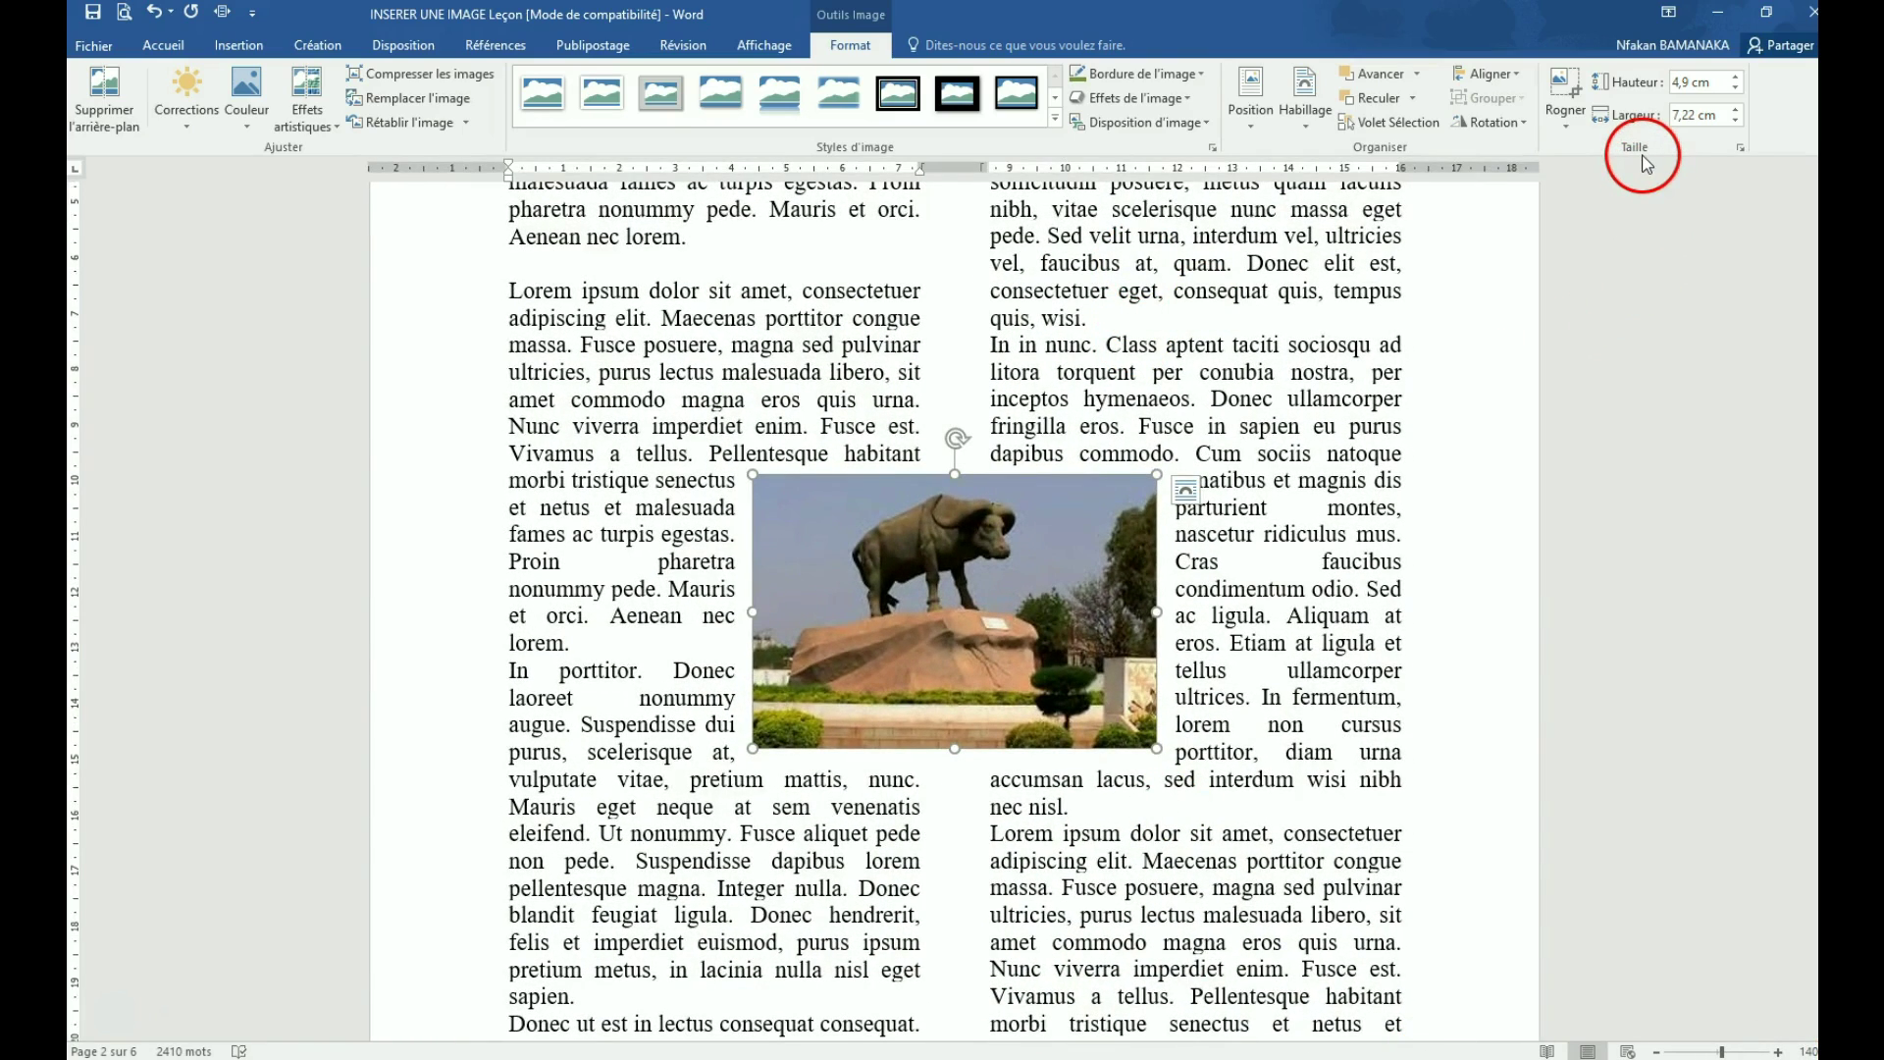
Adjust the buffalo photo's Hauteur to 4,7 cm, giving 4,7 × 6,94 cm
{"action": "left_click", "coordinate": [1738, 84]}
{"action": "left_click", "coordinate": [1738, 85]}
{"action": "left_click", "coordinate": [1738, 84]}
{"action": "left_click", "coordinate": [1738, 85]}
{"action": "left_click", "coordinate": [1738, 84]}
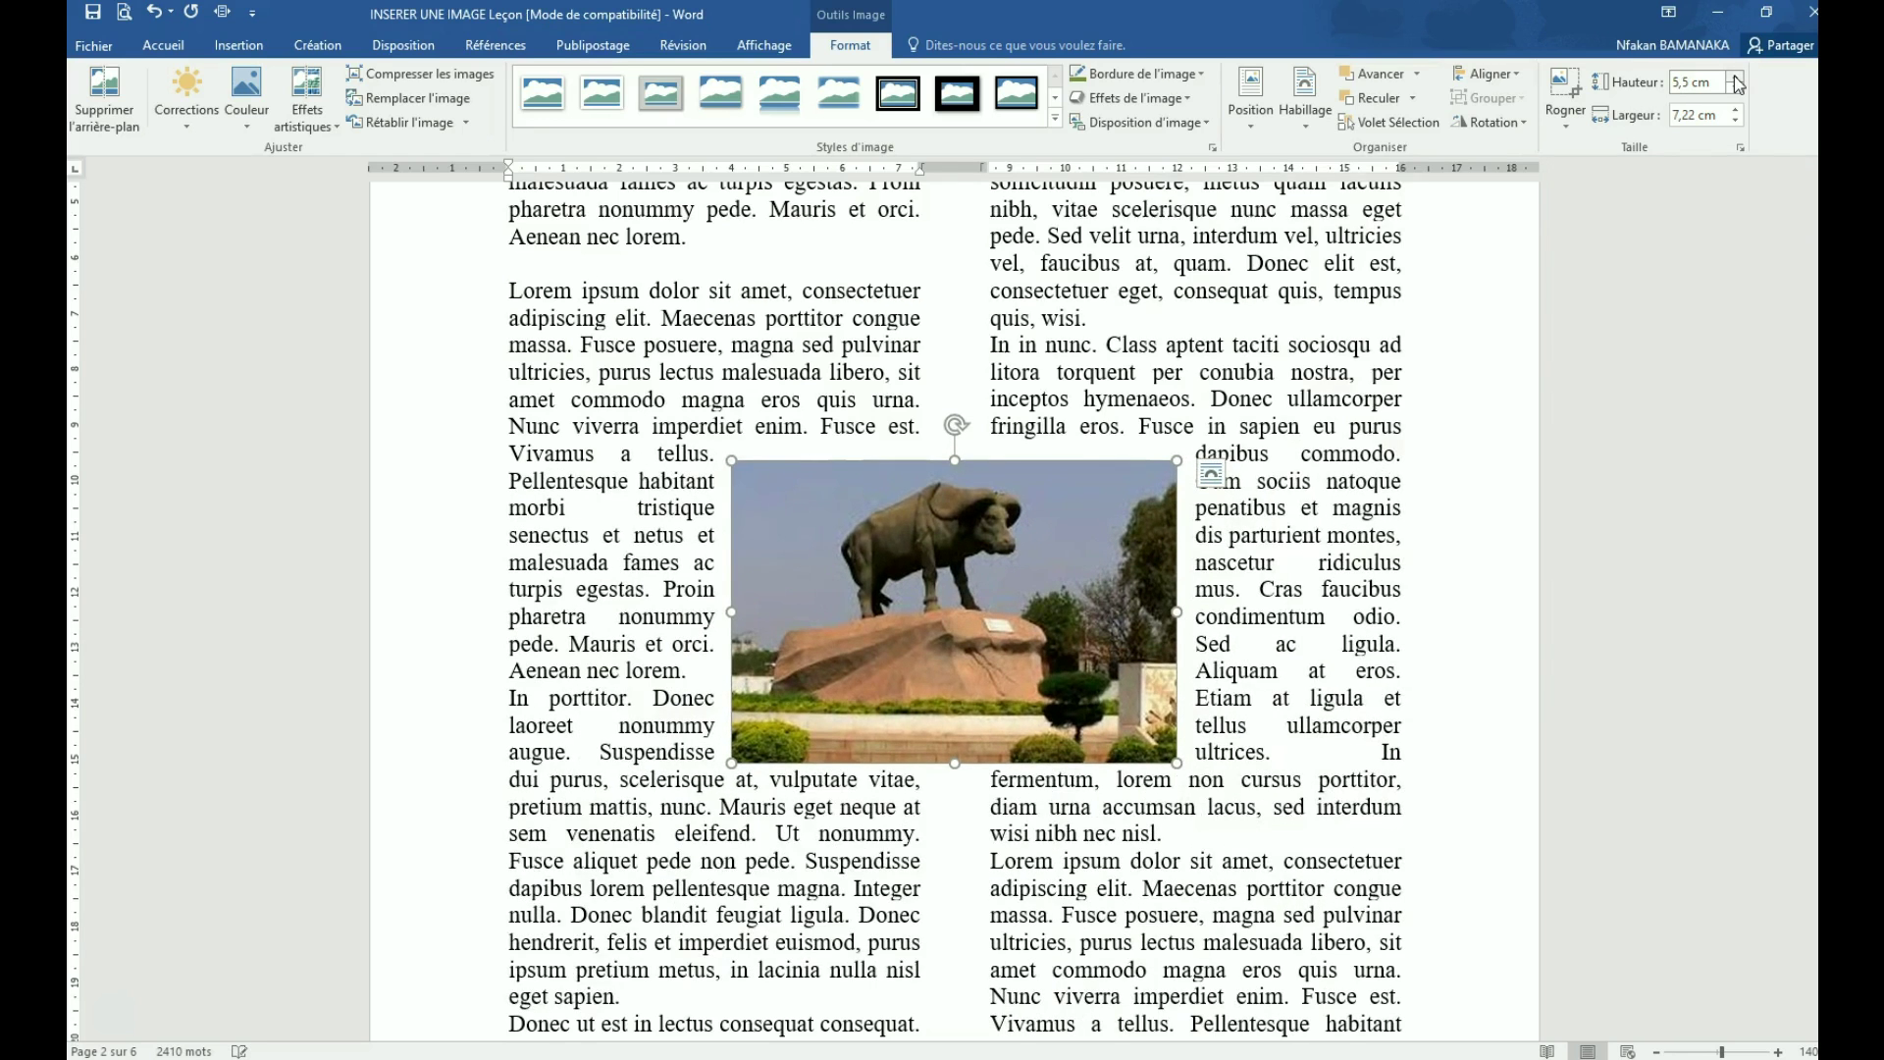
{"action": "left_click", "coordinate": [1739, 85]}
{"action": "left_click", "coordinate": [1738, 85]}
{"action": "left_click", "coordinate": [1738, 84]}
{"action": "left_click", "coordinate": [1738, 84]}
{"action": "left_click", "coordinate": [1736, 89]}
{"action": "left_click", "coordinate": [1736, 89]}
{"action": "left_click", "coordinate": [1736, 89]}
{"action": "left_click", "coordinate": [1736, 89]}
{"action": "left_click", "coordinate": [1737, 89]}
{"action": "left_click", "coordinate": [1736, 89]}
{"action": "left_click", "coordinate": [1736, 89]}
{"action": "left_click", "coordinate": [1736, 89]}
{"action": "left_click", "coordinate": [1736, 90]}
{"action": "left_click", "coordinate": [1736, 90]}
{"action": "left_click", "coordinate": [1736, 89]}
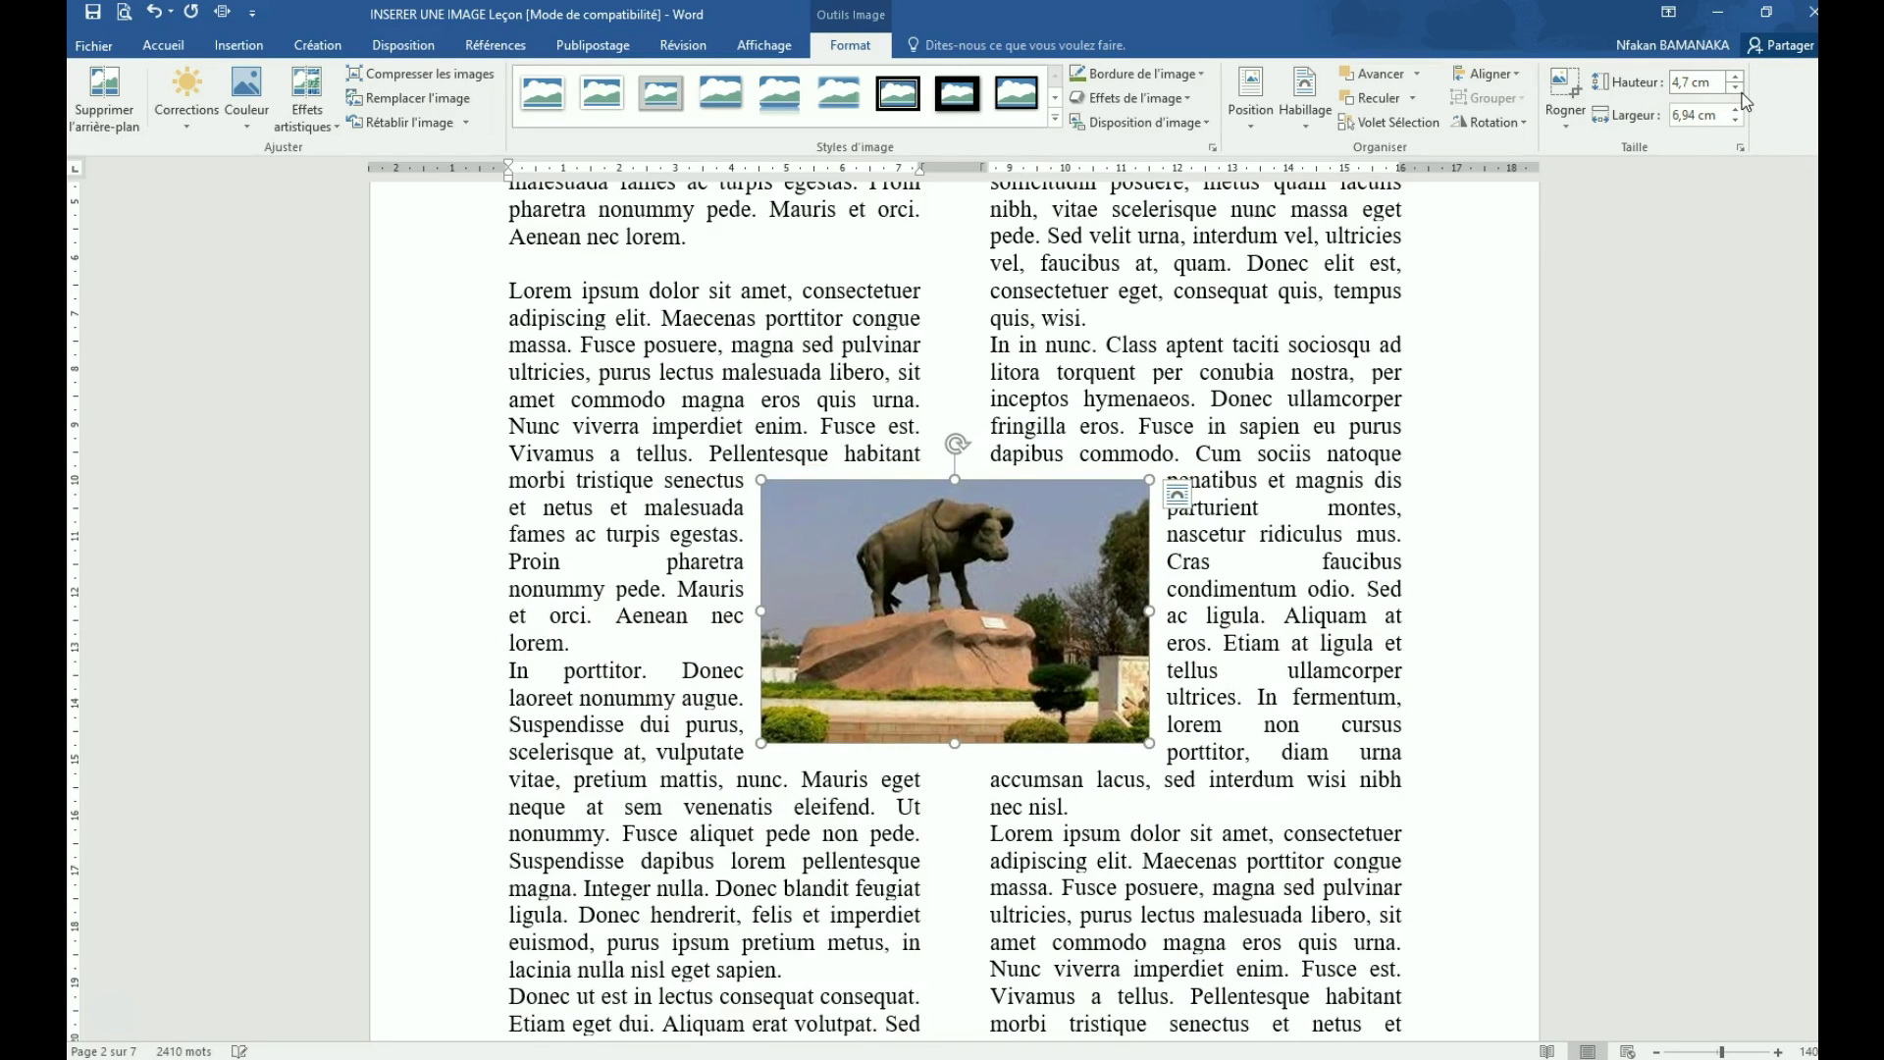
{"action": "left_click", "coordinate": [1011, 621]}
{"action": "left_click", "coordinate": [1021, 609]}
Crop the buffalo photo's right and bottom edges, leaving it 4,3 × 6,03 cm
{"action": "left_click", "coordinate": [1566, 113]}
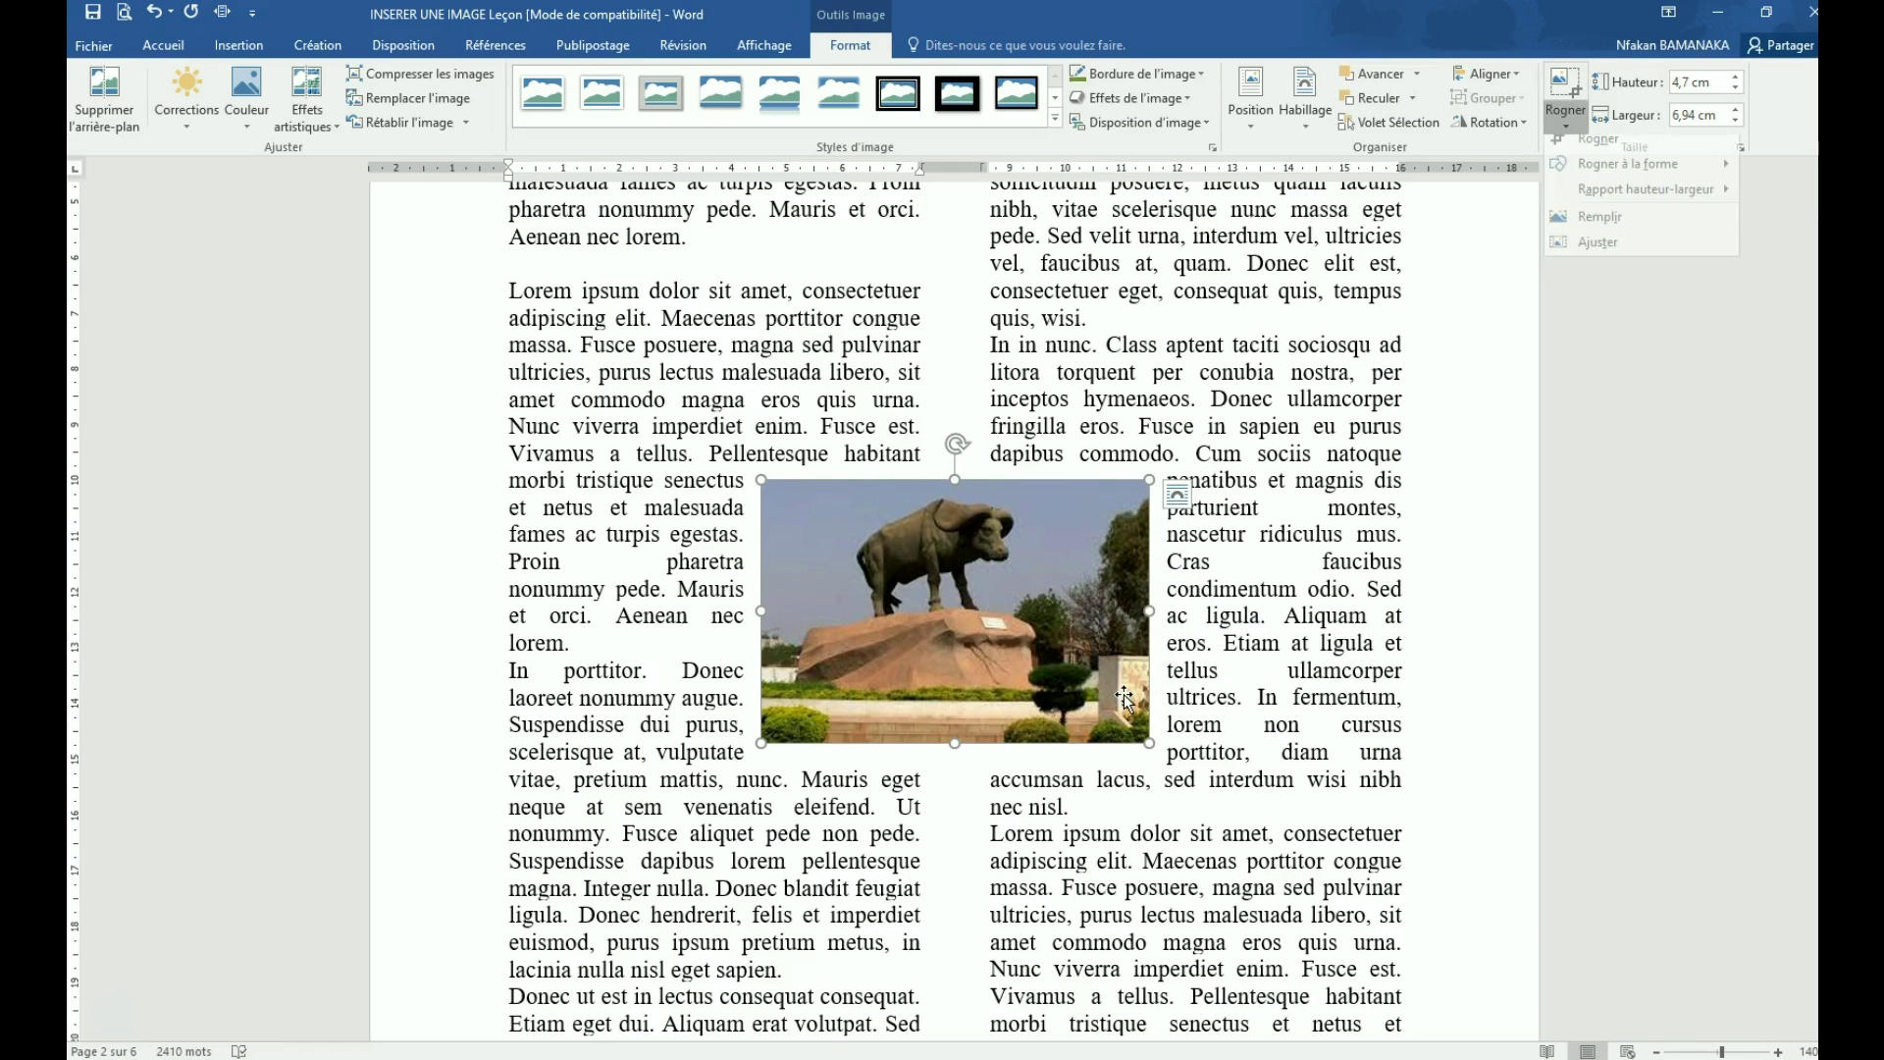
{"action": "key", "text": "Return"}
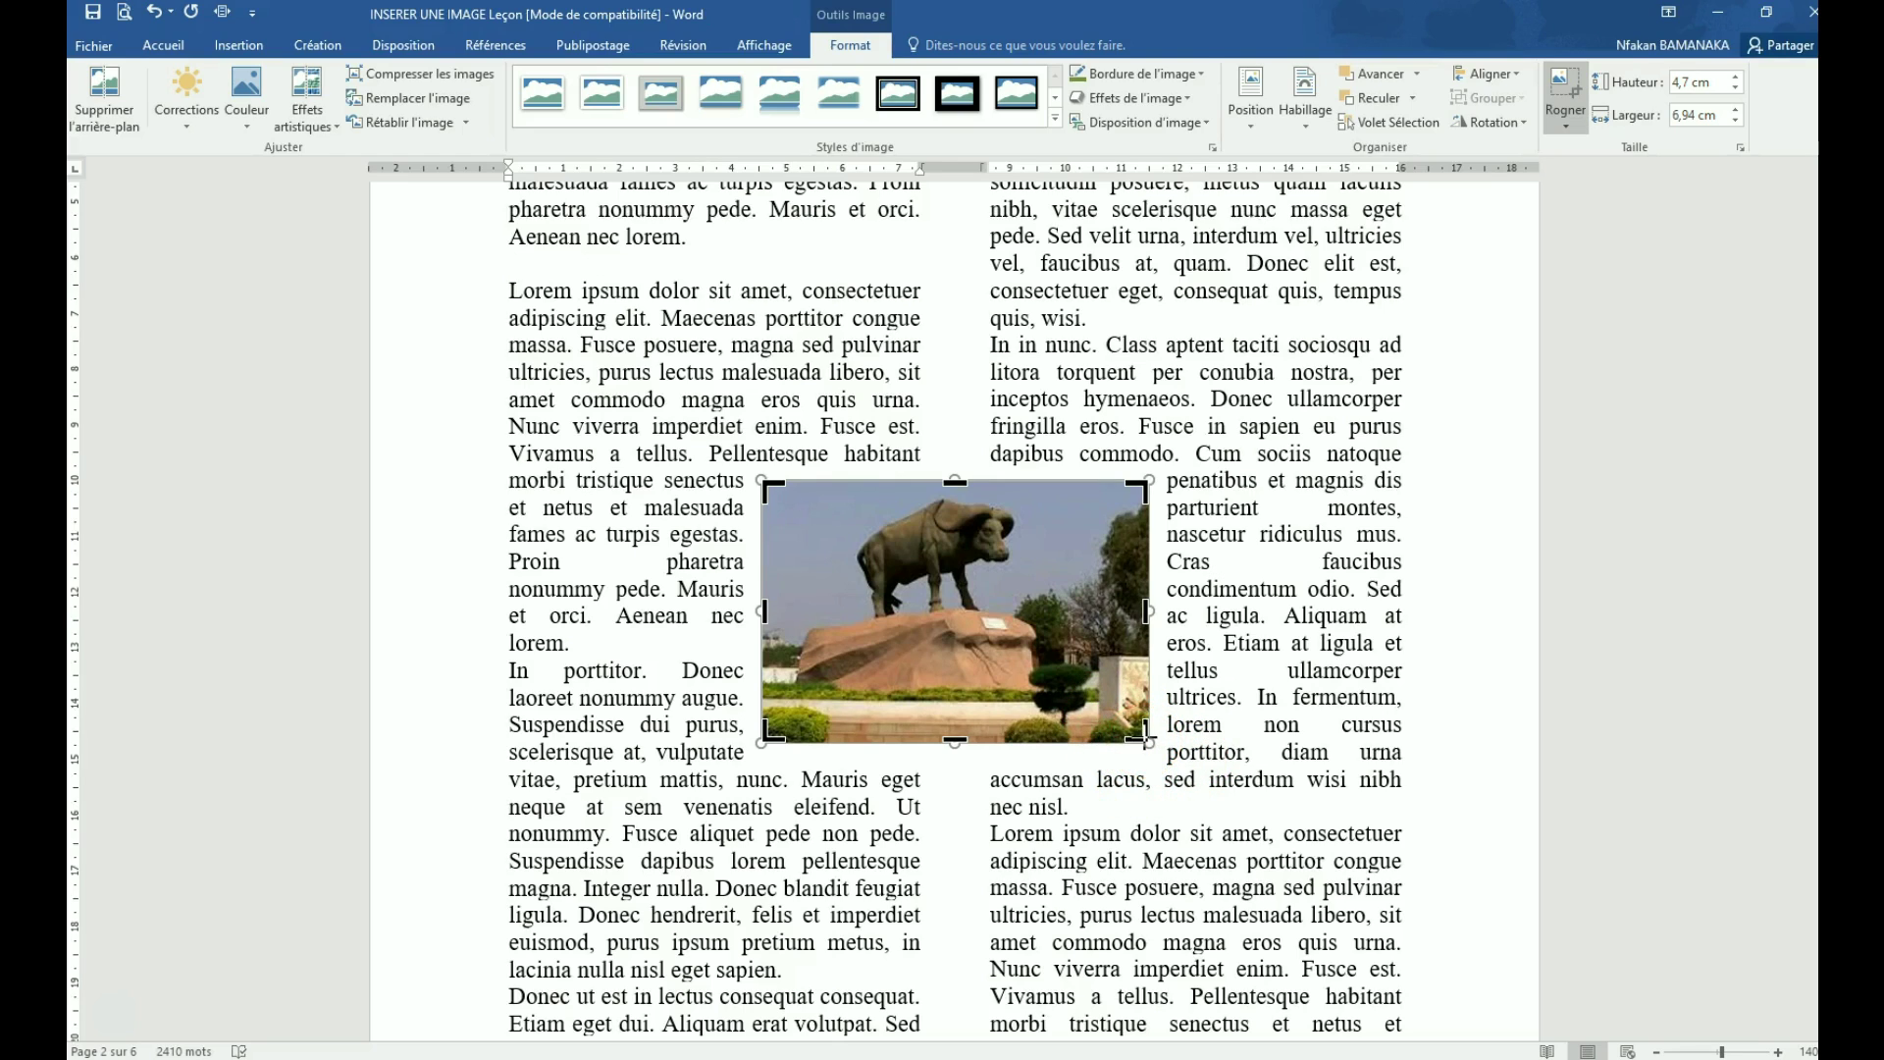
{"action": "left_click_drag", "start_coordinate": [1145, 738], "coordinate": [1099, 723]}
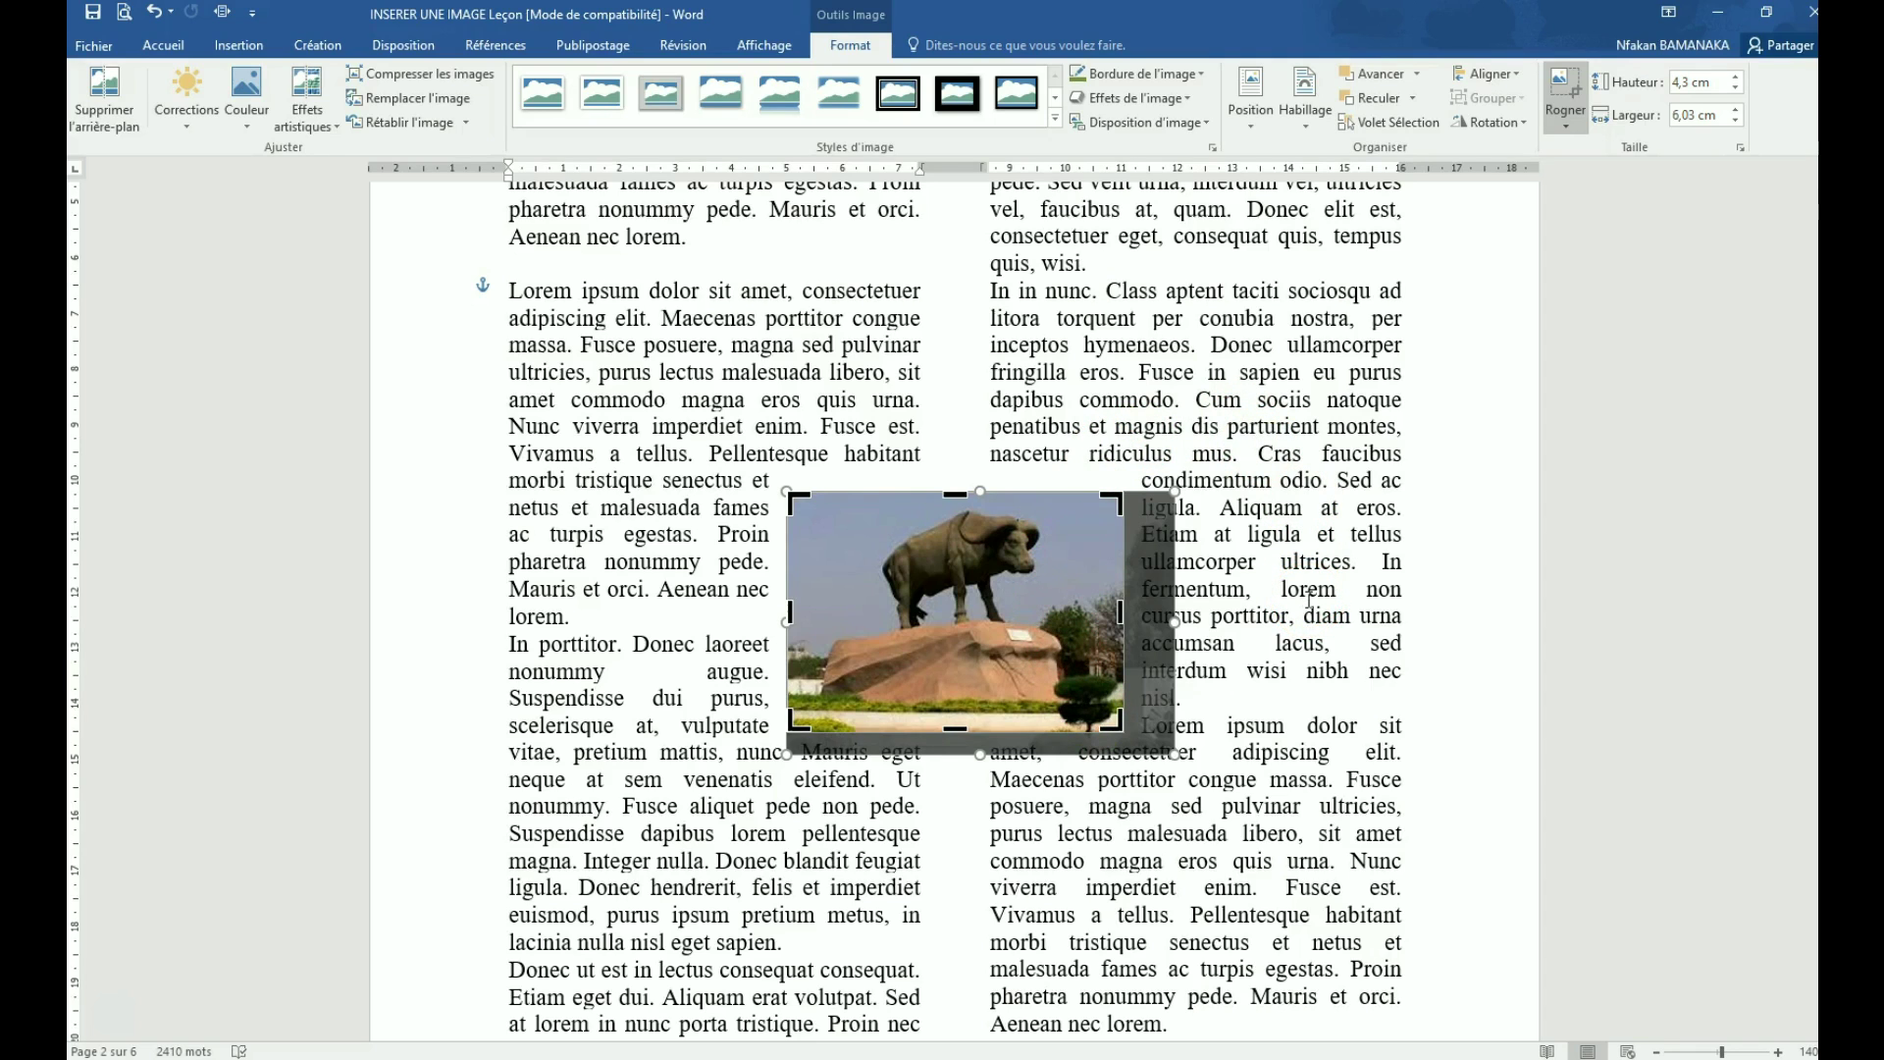
{"action": "left_click", "coordinate": [1308, 598]}
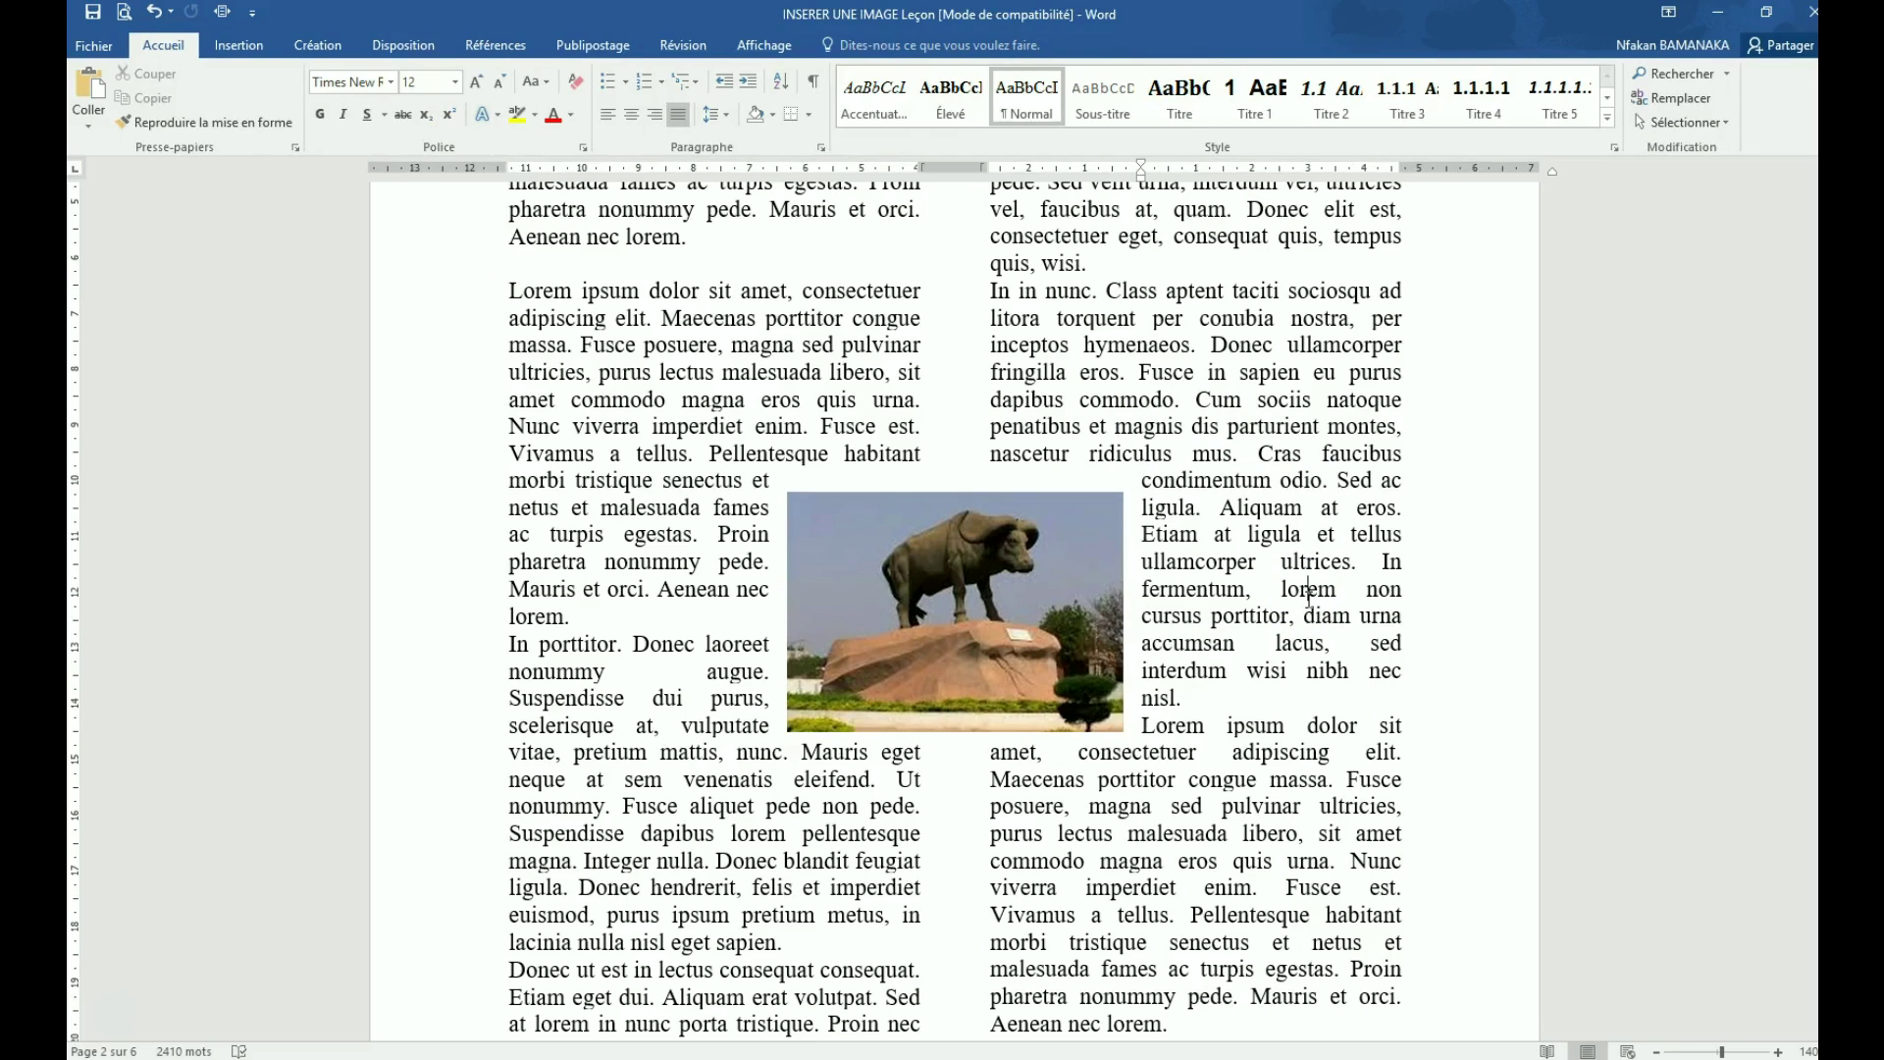
Set the buffalo photo's text wrapping to Au travers
{"action": "left_click", "coordinate": [1003, 630]}
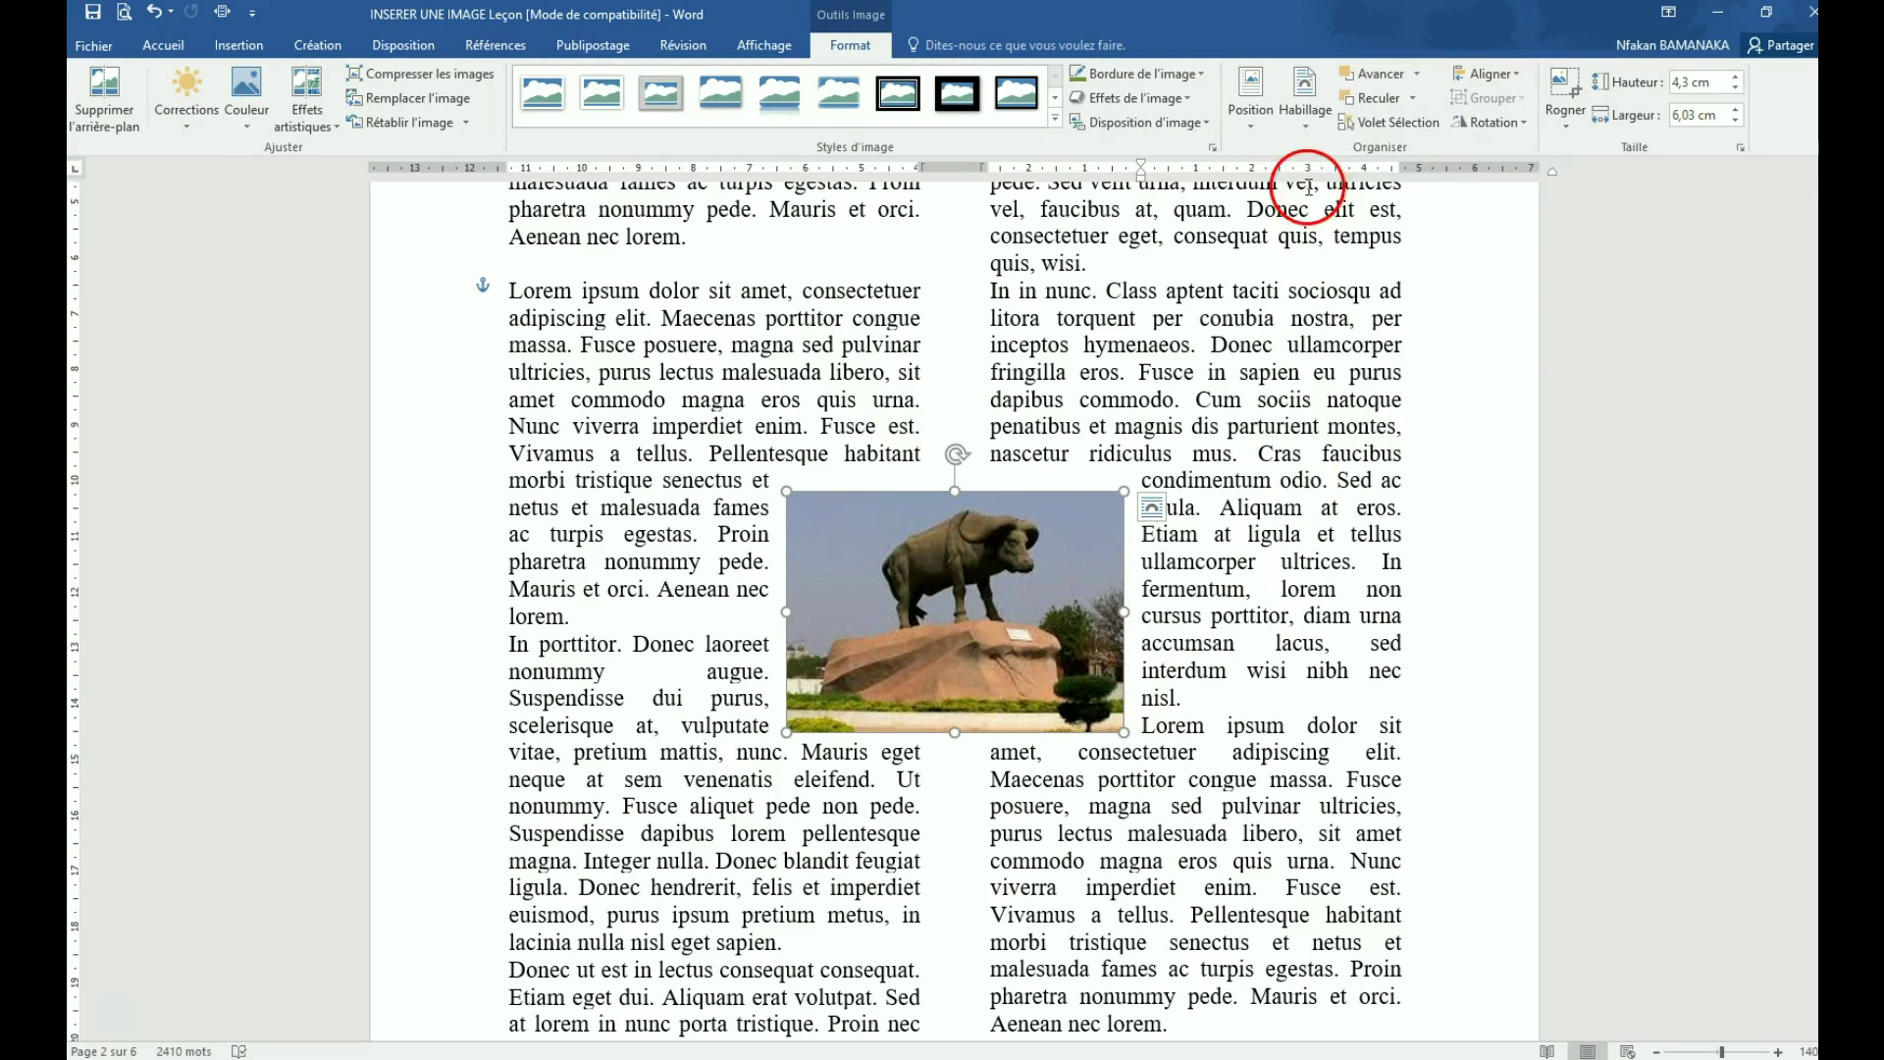
{"action": "left_click", "coordinate": [1309, 124]}
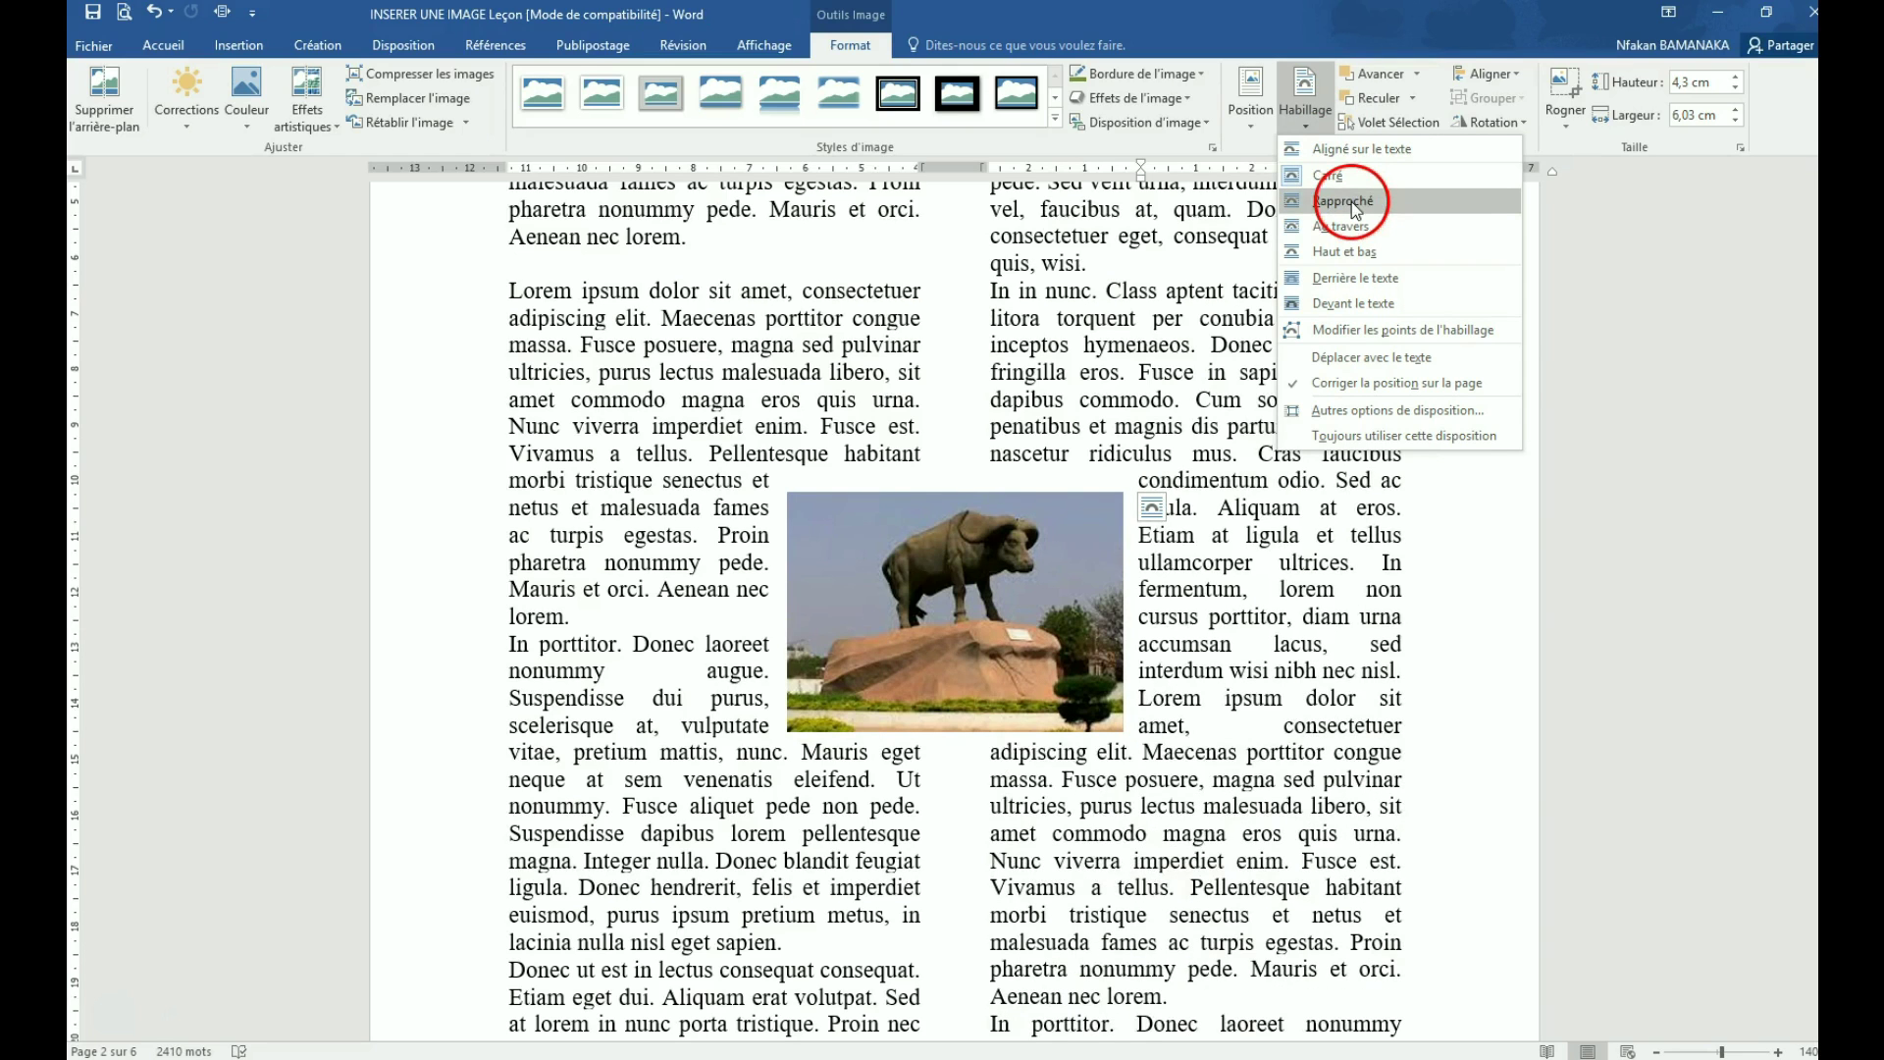
{"action": "left_click", "coordinate": [1362, 227]}
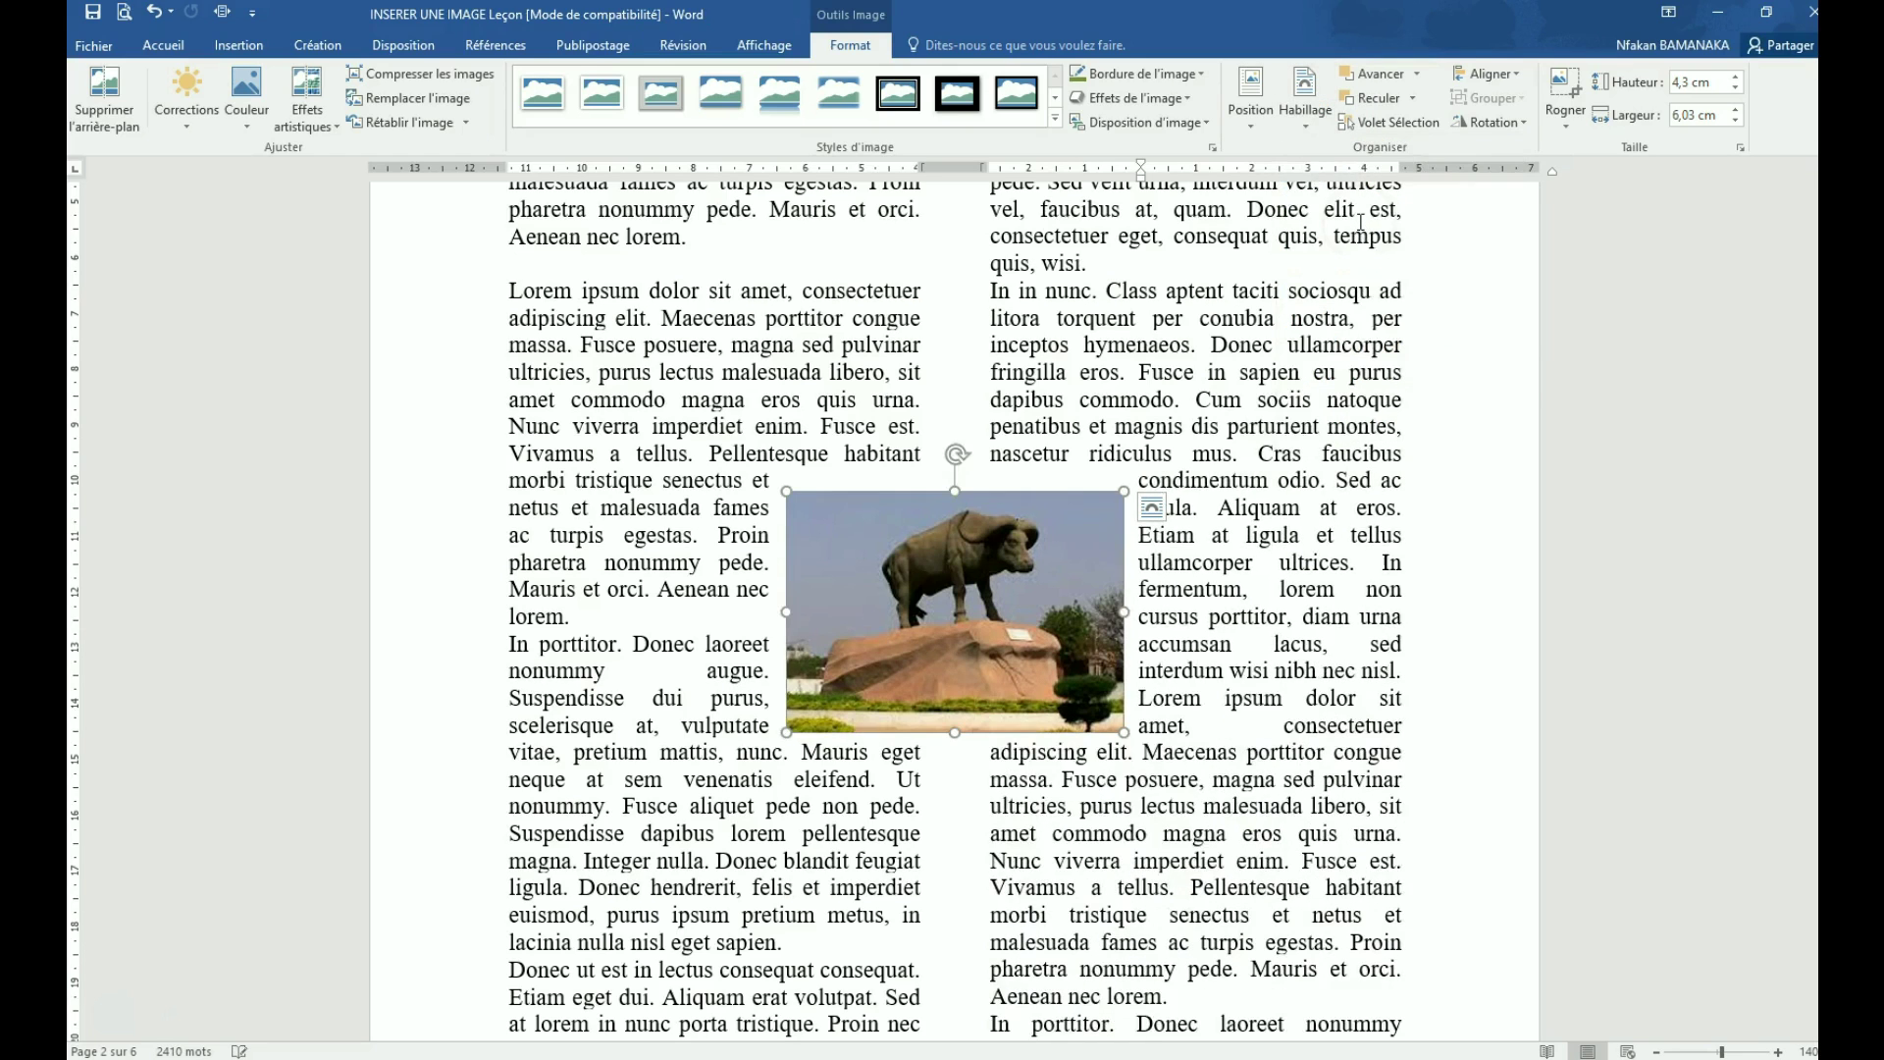
Drag the photo to the top of the left column as a test, then undo the move
{"action": "left_click", "coordinate": [1065, 624]}
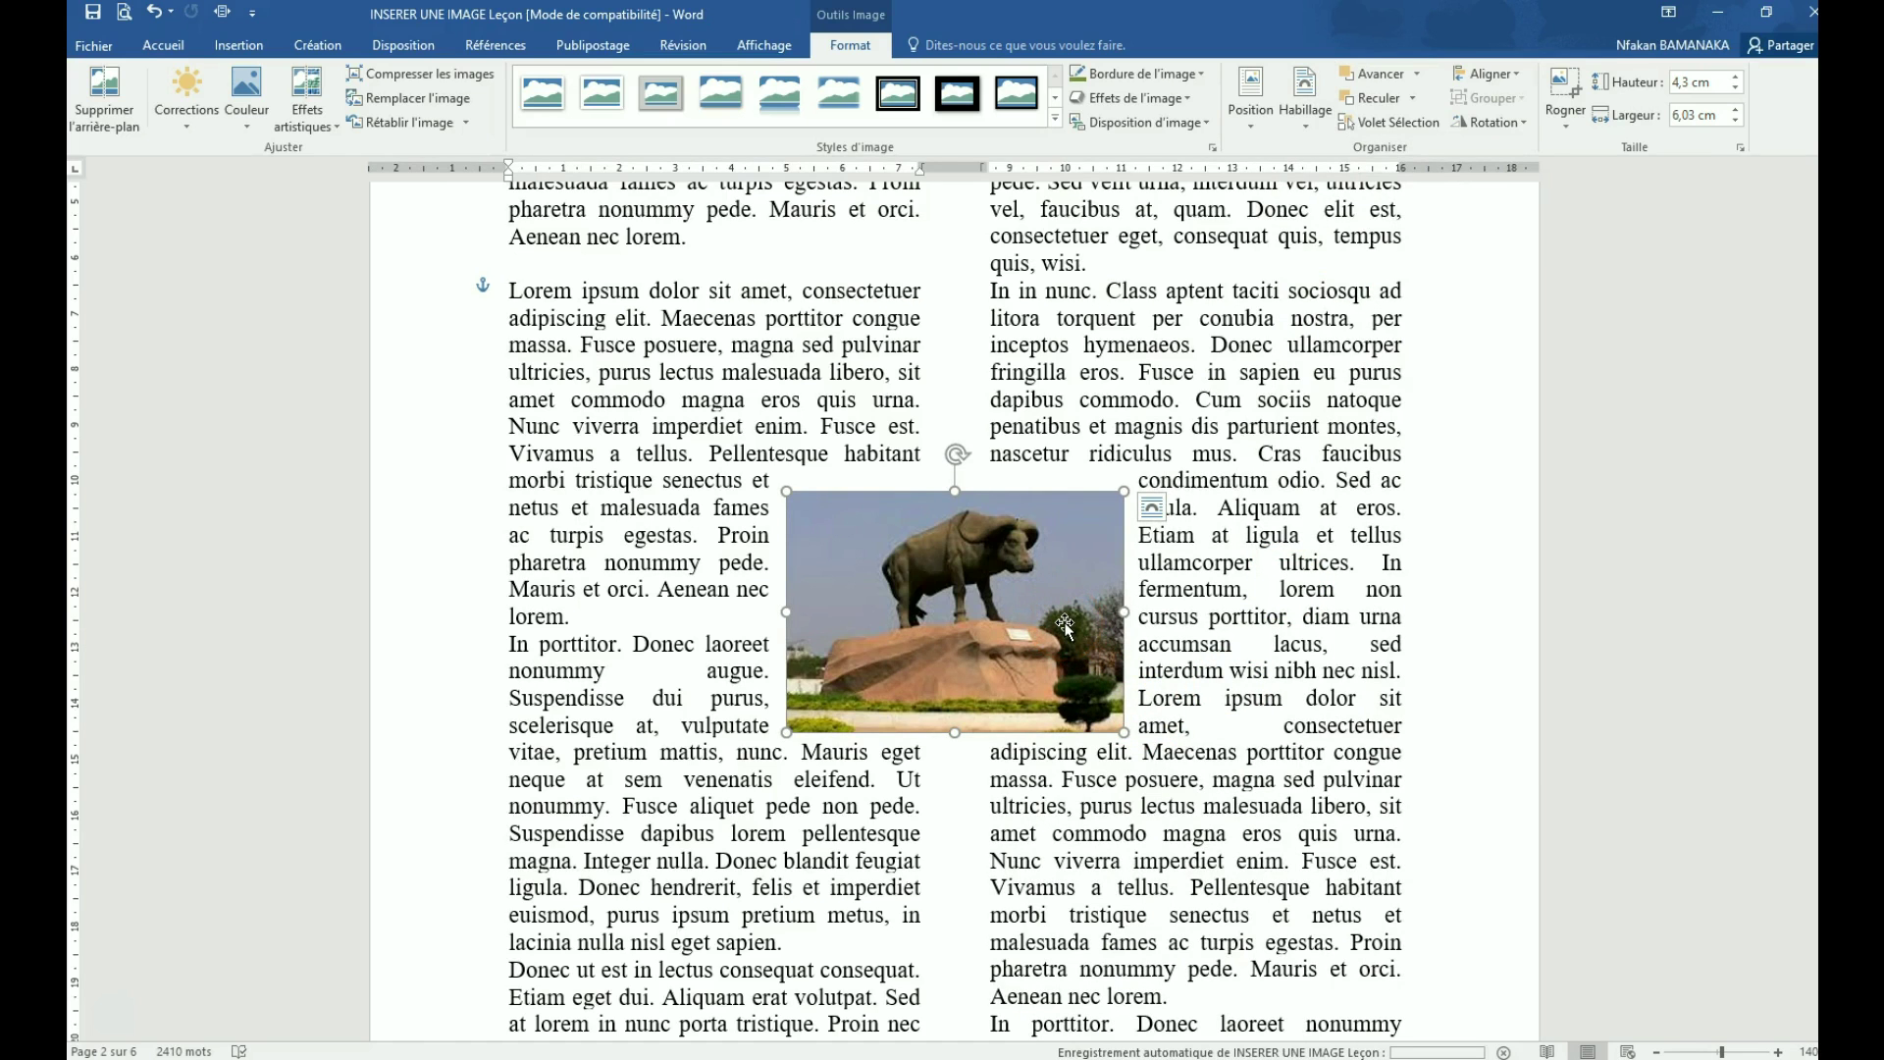
{"action": "left_click_drag", "start_coordinate": [1065, 624], "coordinate": [776, 400]}
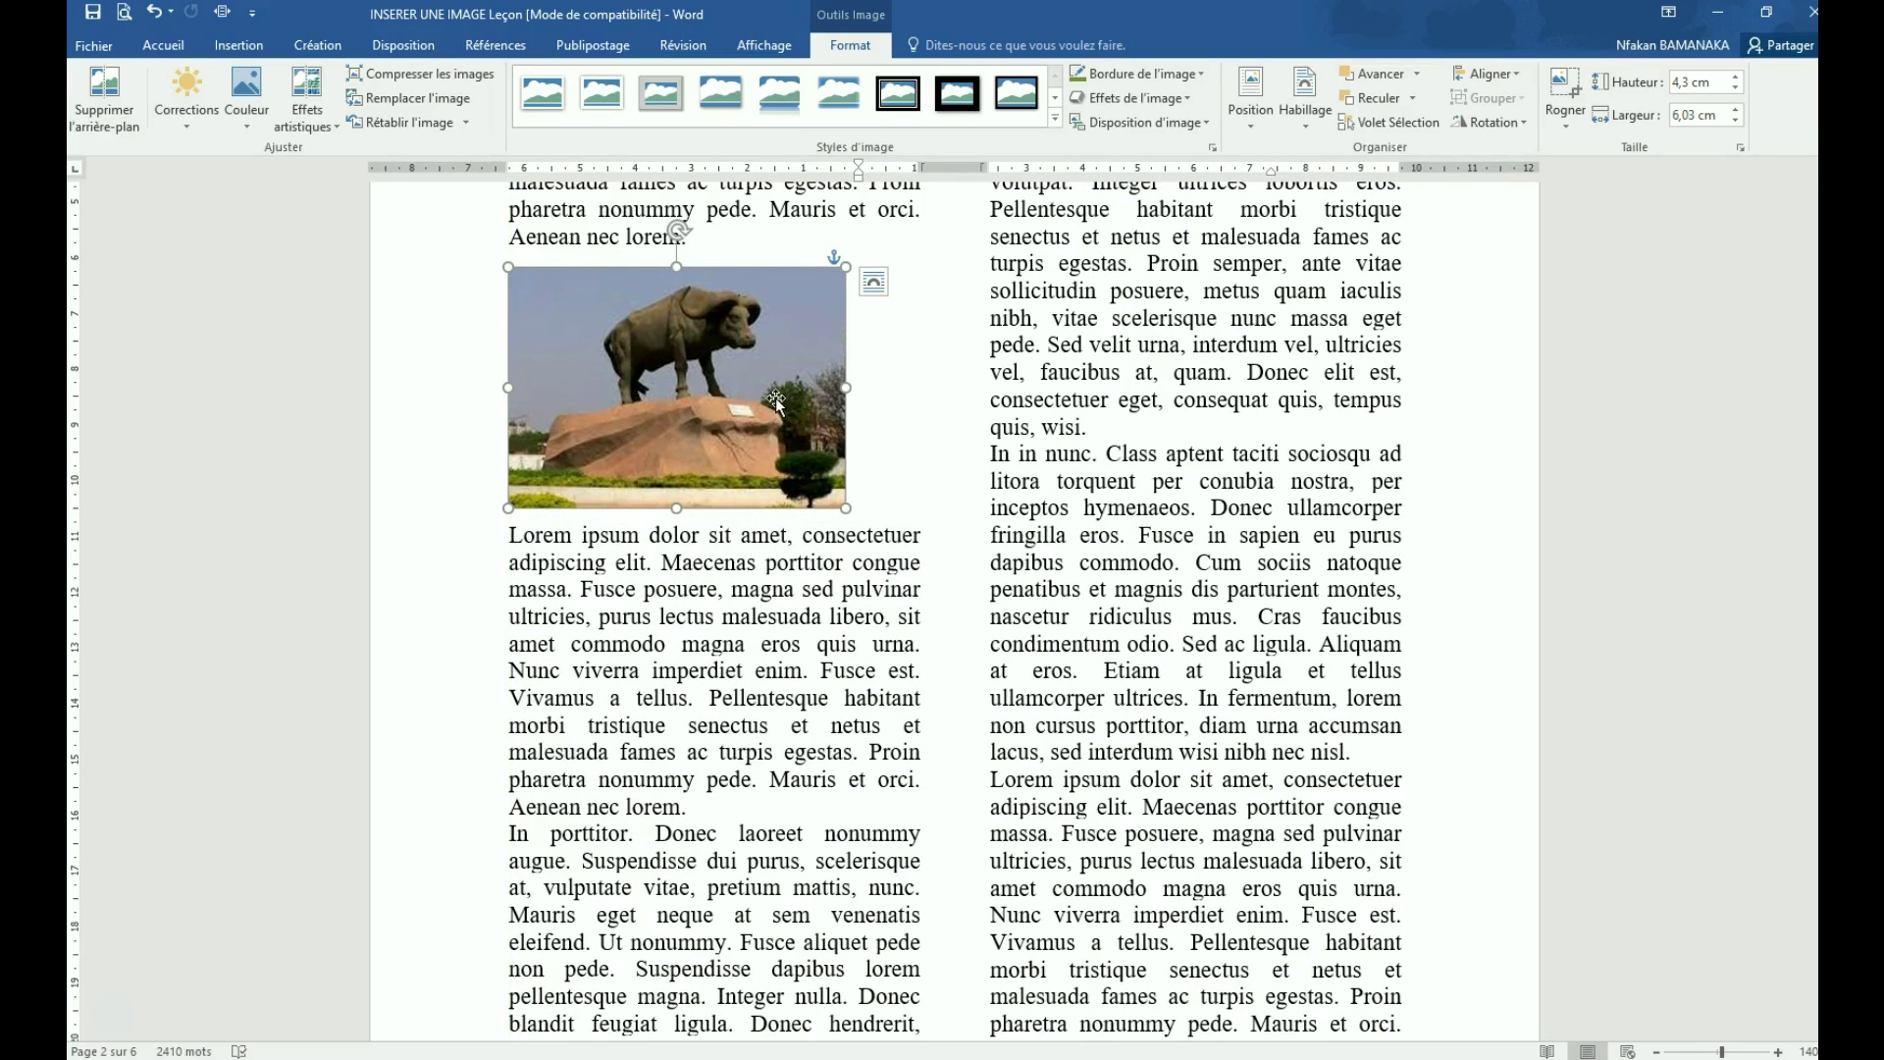
{"action": "key", "text": "ctrl+z"}
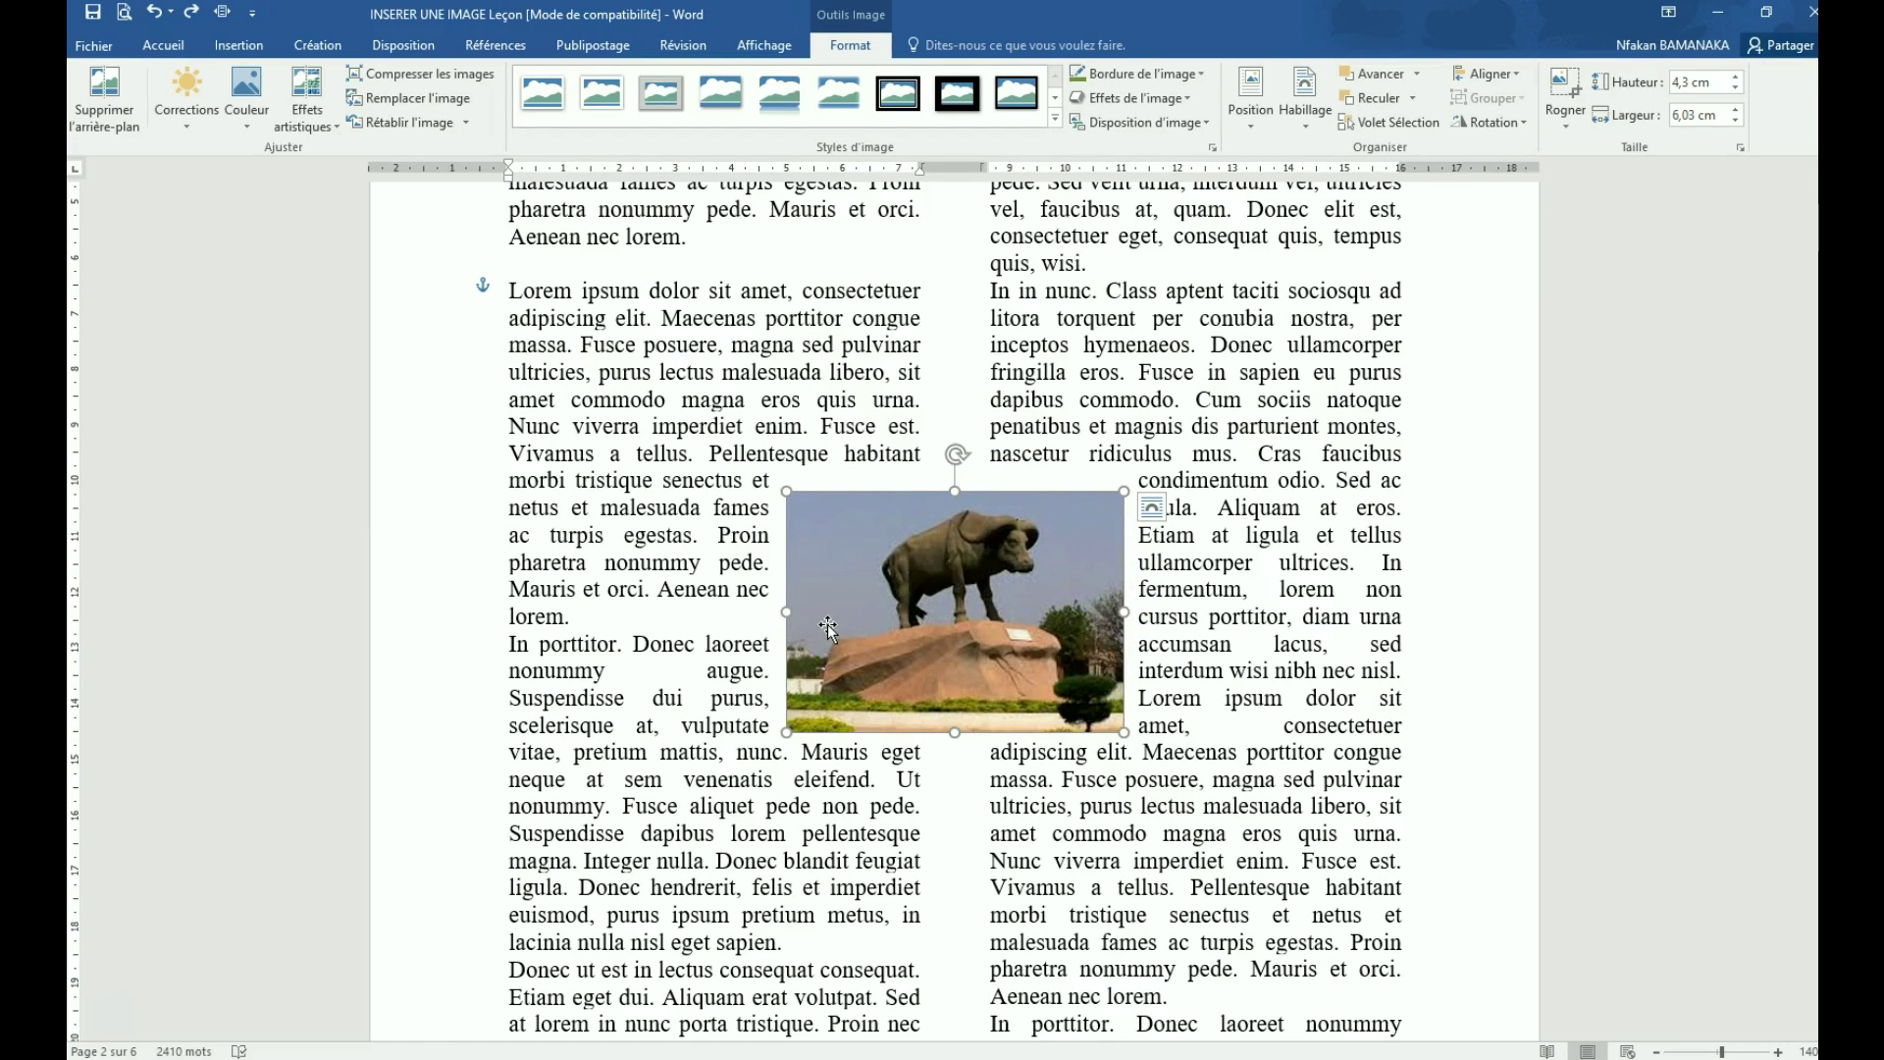
Remove the buffalo photo's background, keeping only the statue on its rock
{"action": "left_click", "coordinate": [948, 571]}
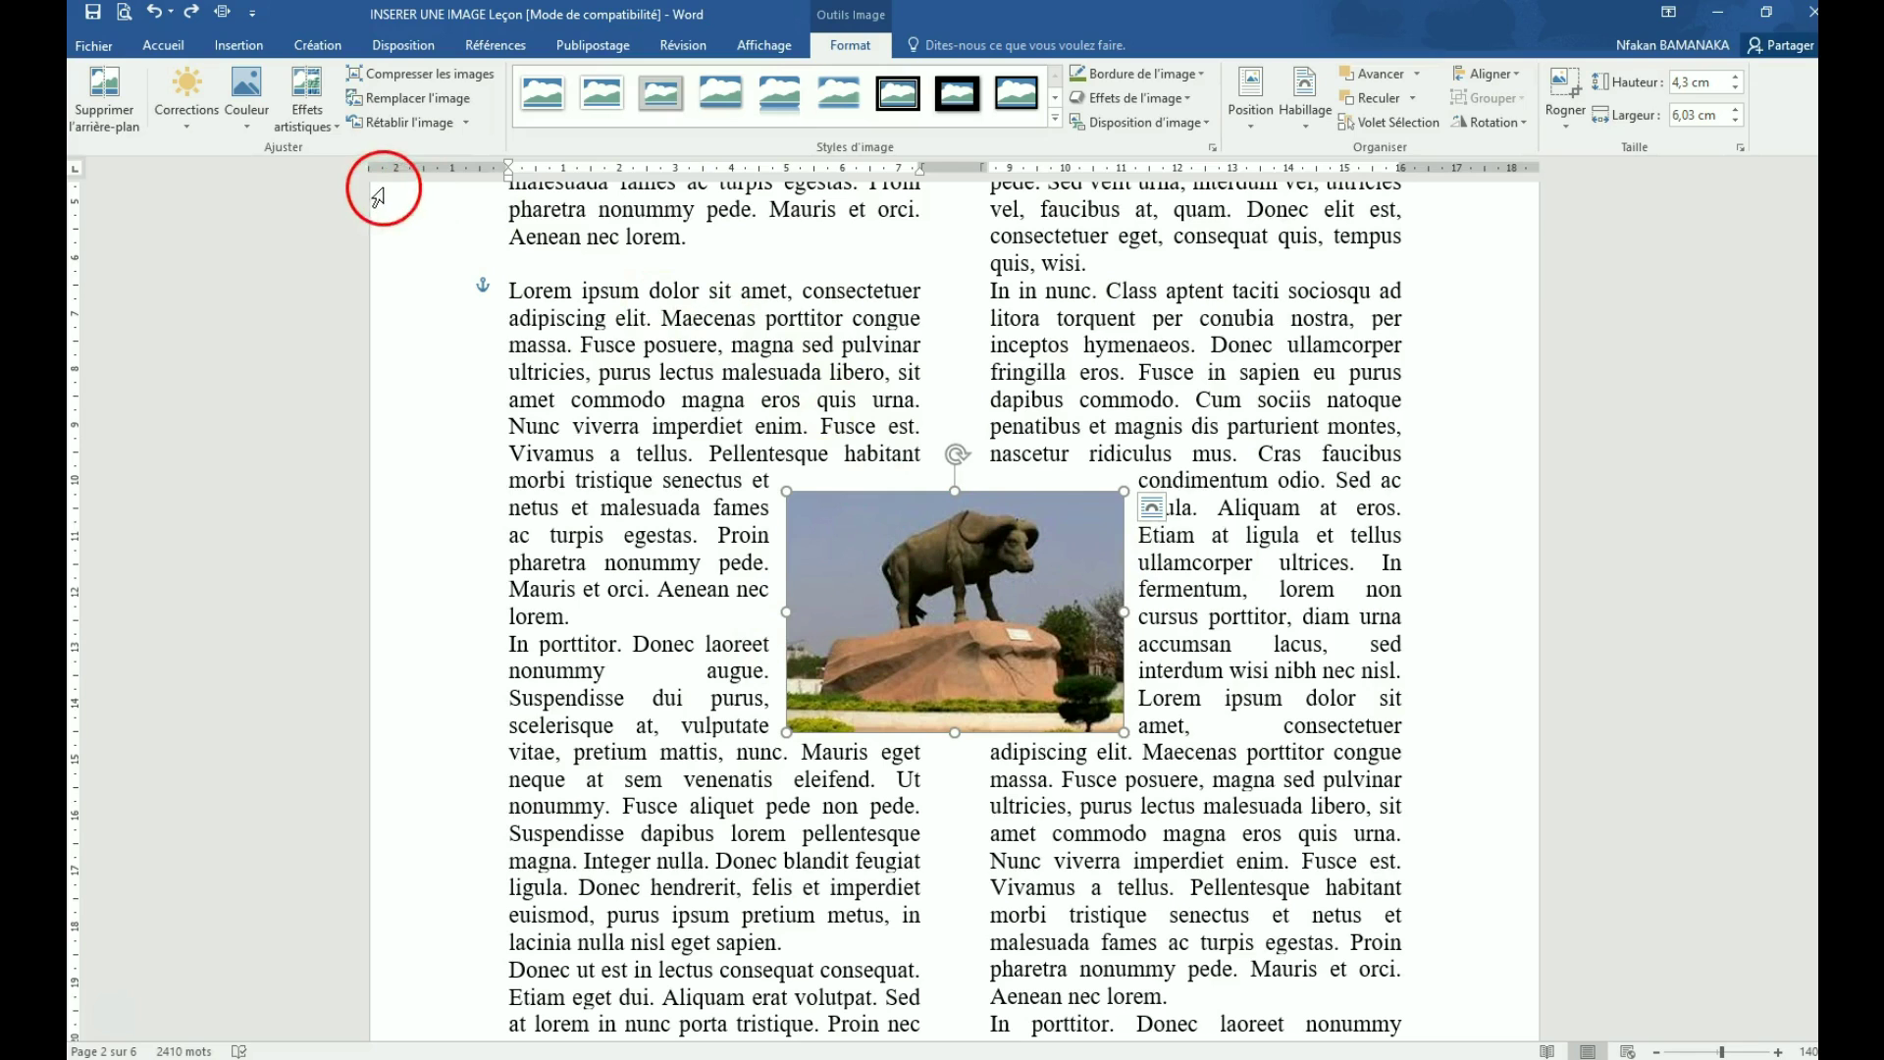
{"action": "left_click", "coordinate": [103, 93]}
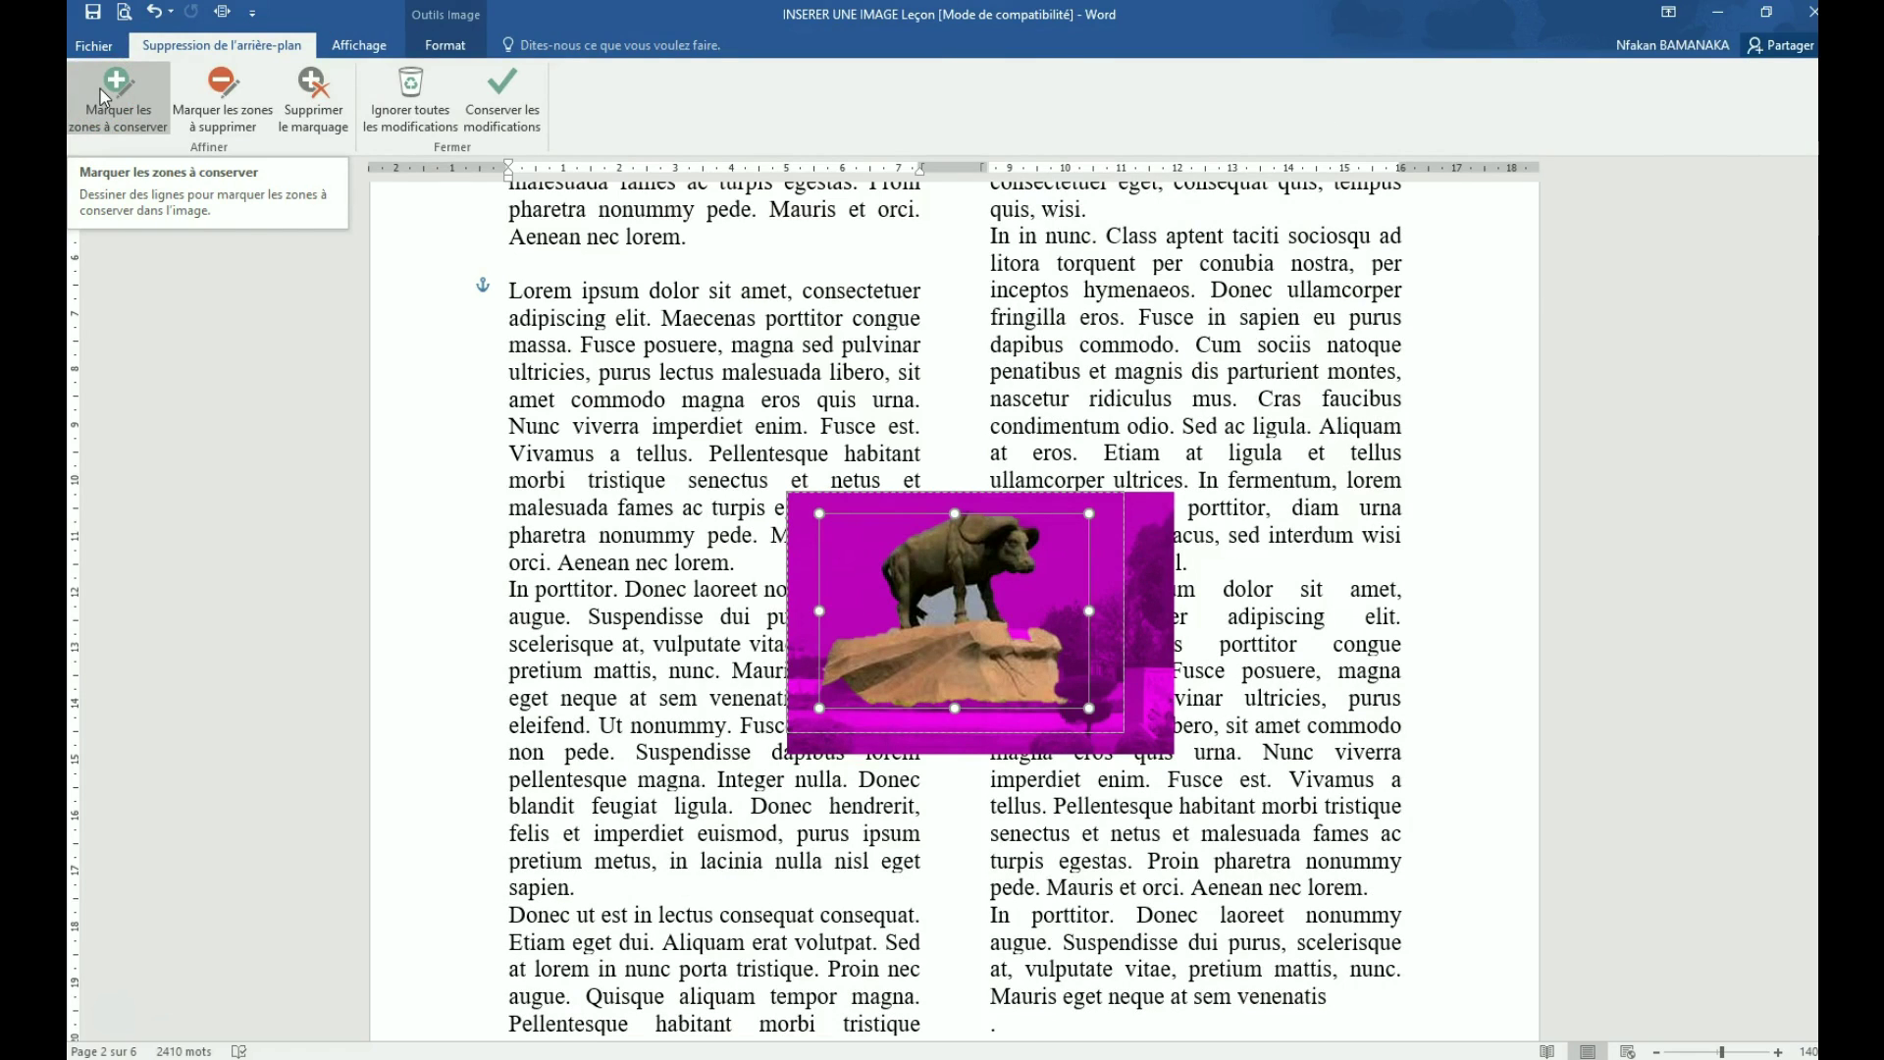
{"action": "left_click", "coordinate": [100, 89]}
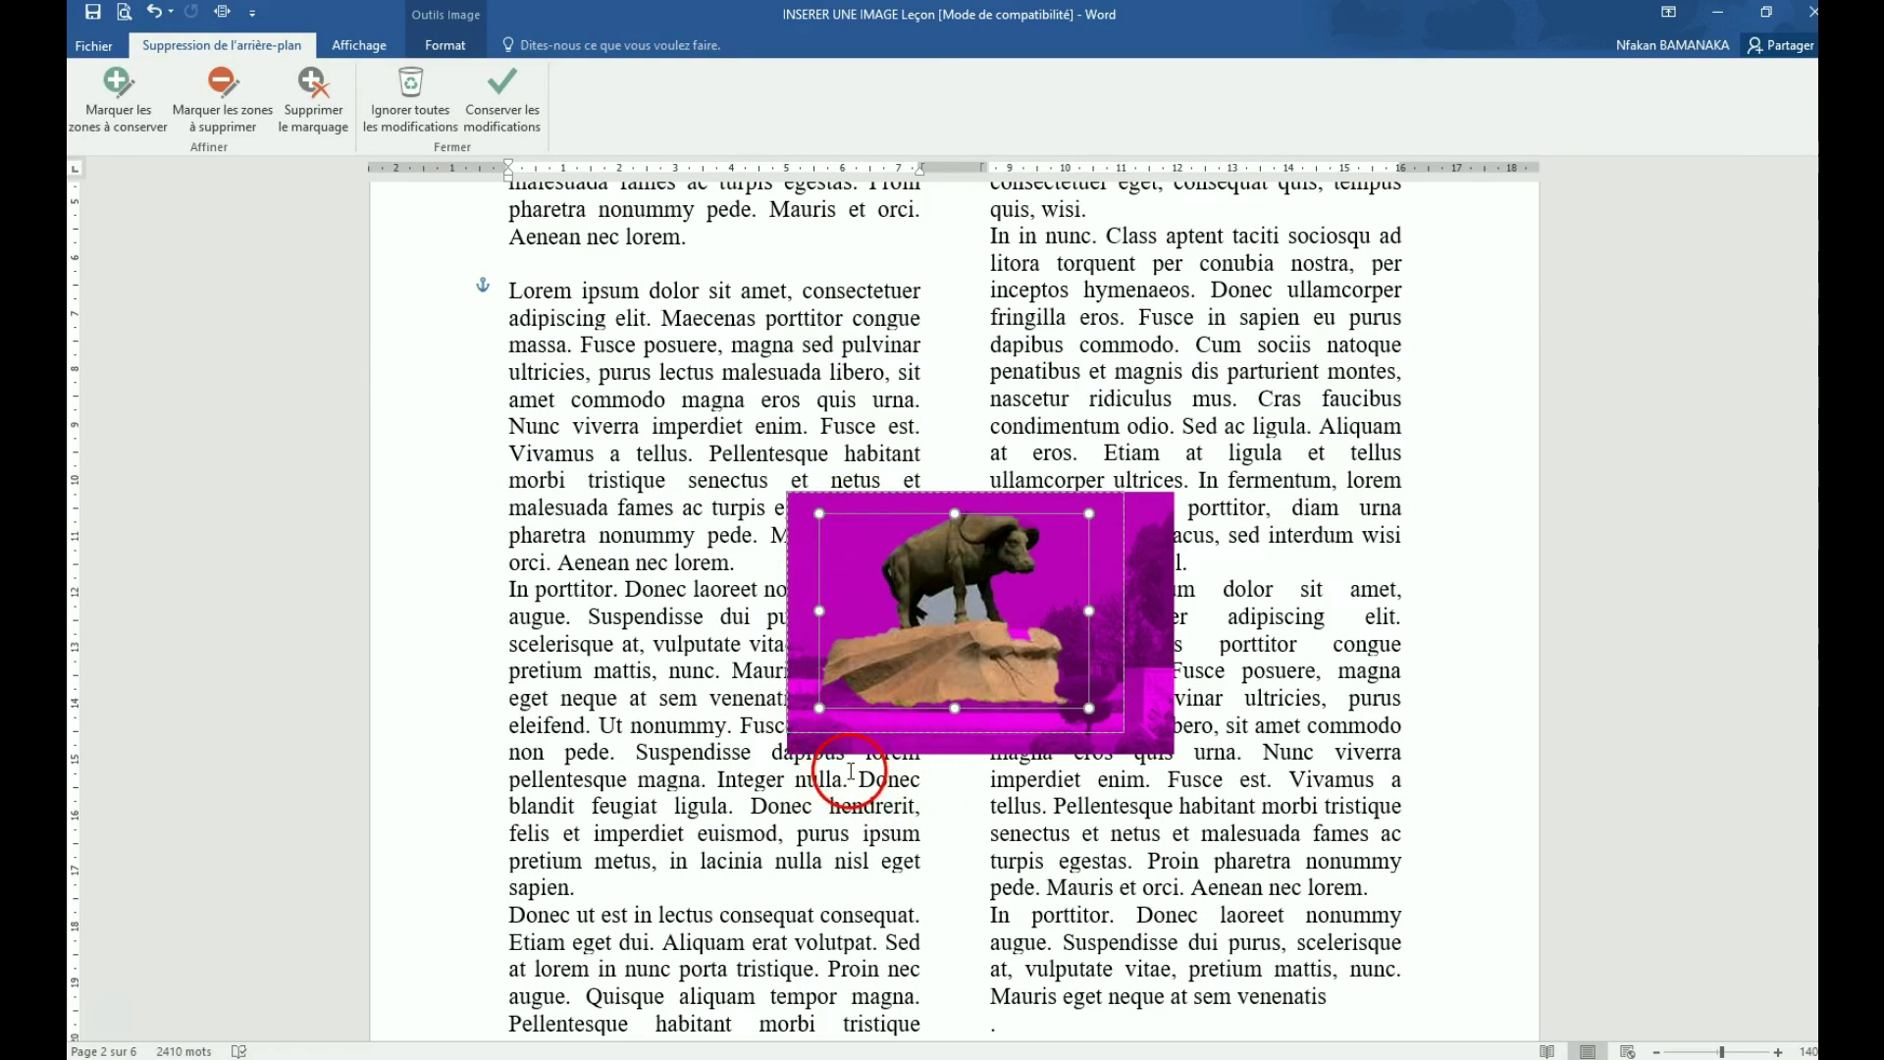
{"action": "left_click", "coordinate": [1315, 446]}
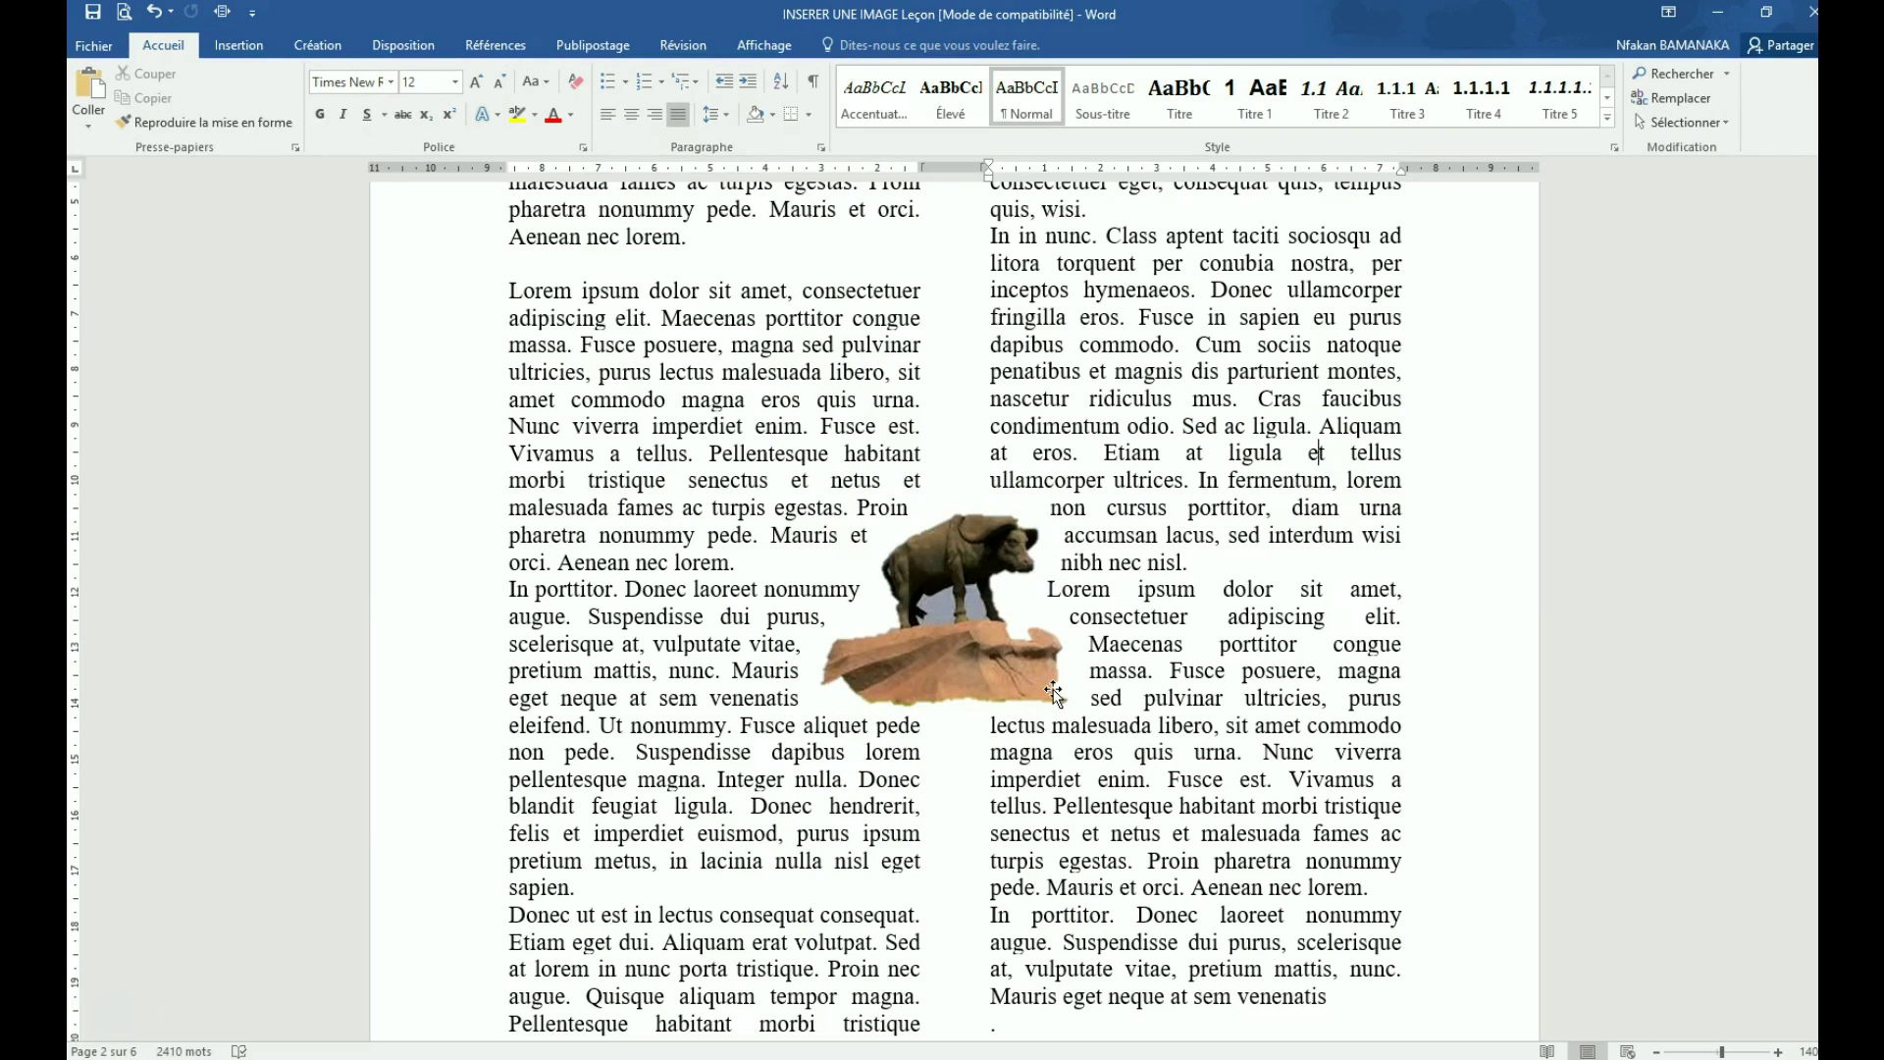
{"action": "left_click", "coordinate": [942, 609]}
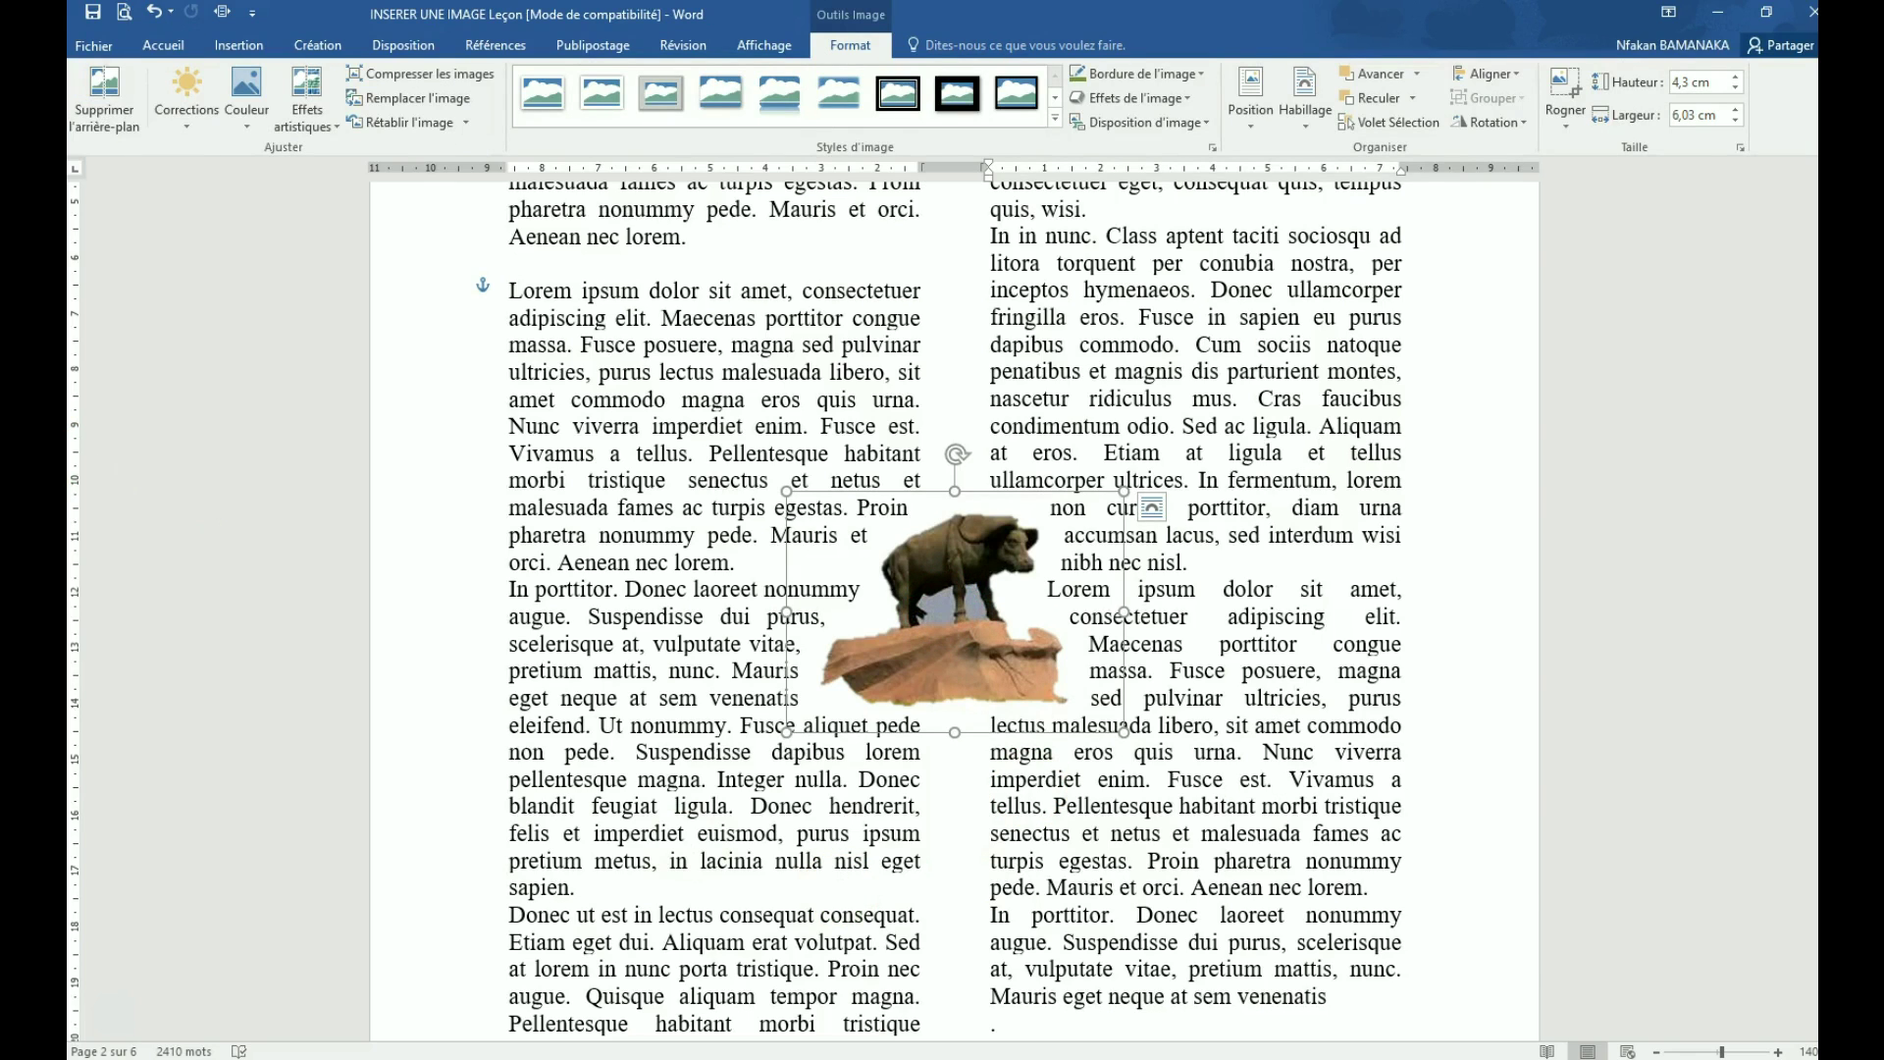
Mark the leftover background between the buffalo's legs for removal and apply it
{"action": "left_click", "coordinate": [120, 92]}
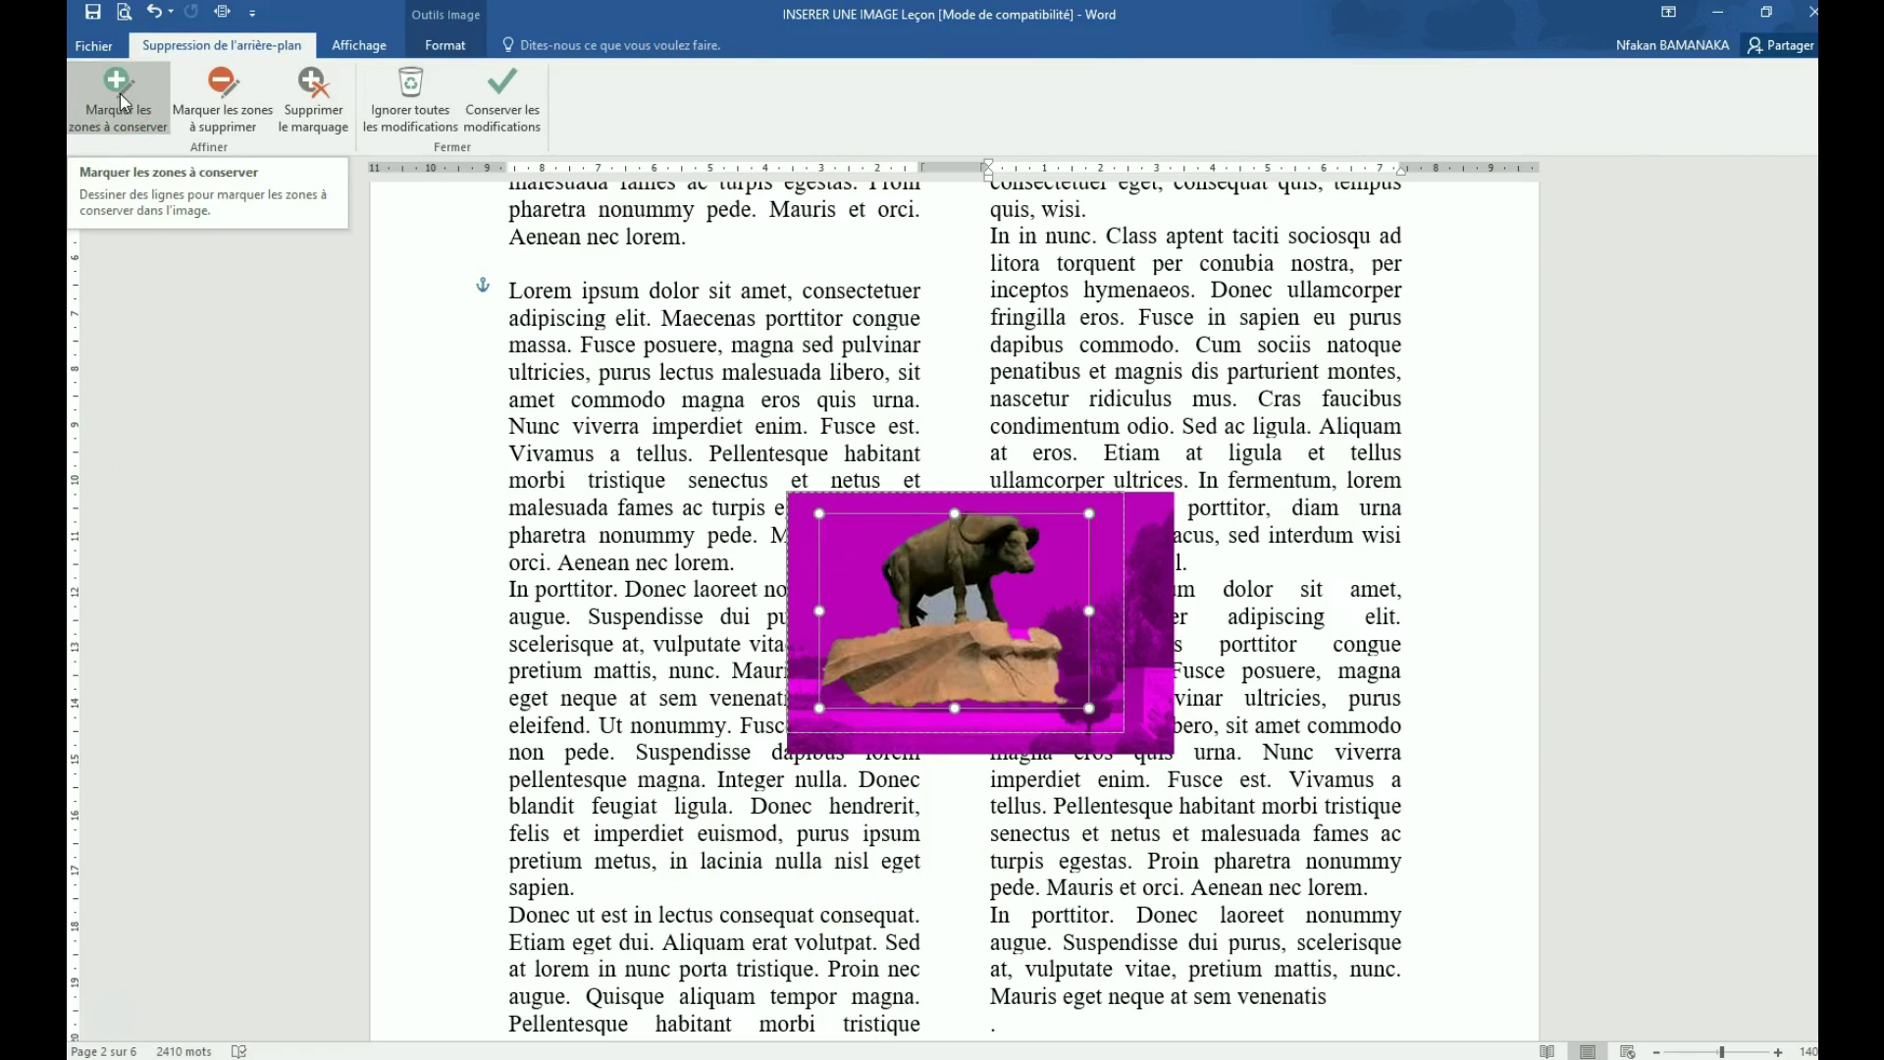
{"action": "left_click", "coordinate": [229, 123]}
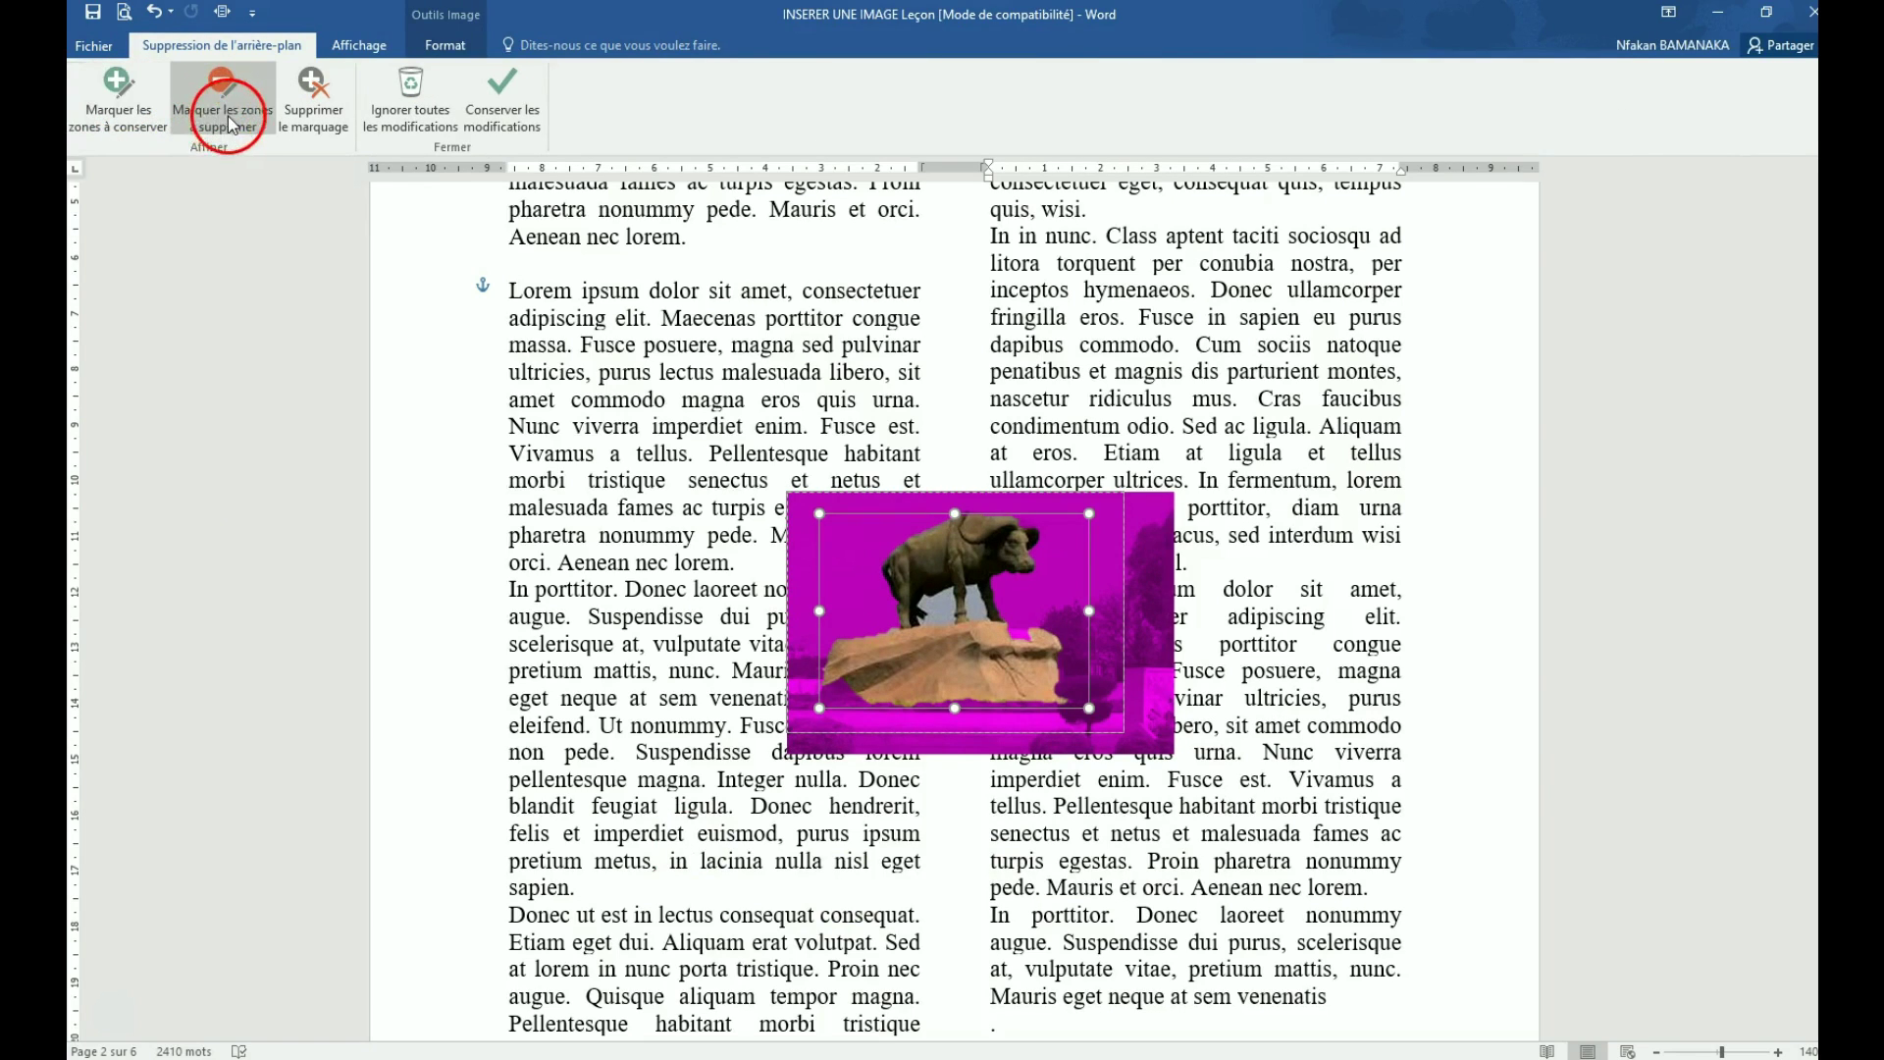
{"action": "left_click", "coordinate": [224, 87]}
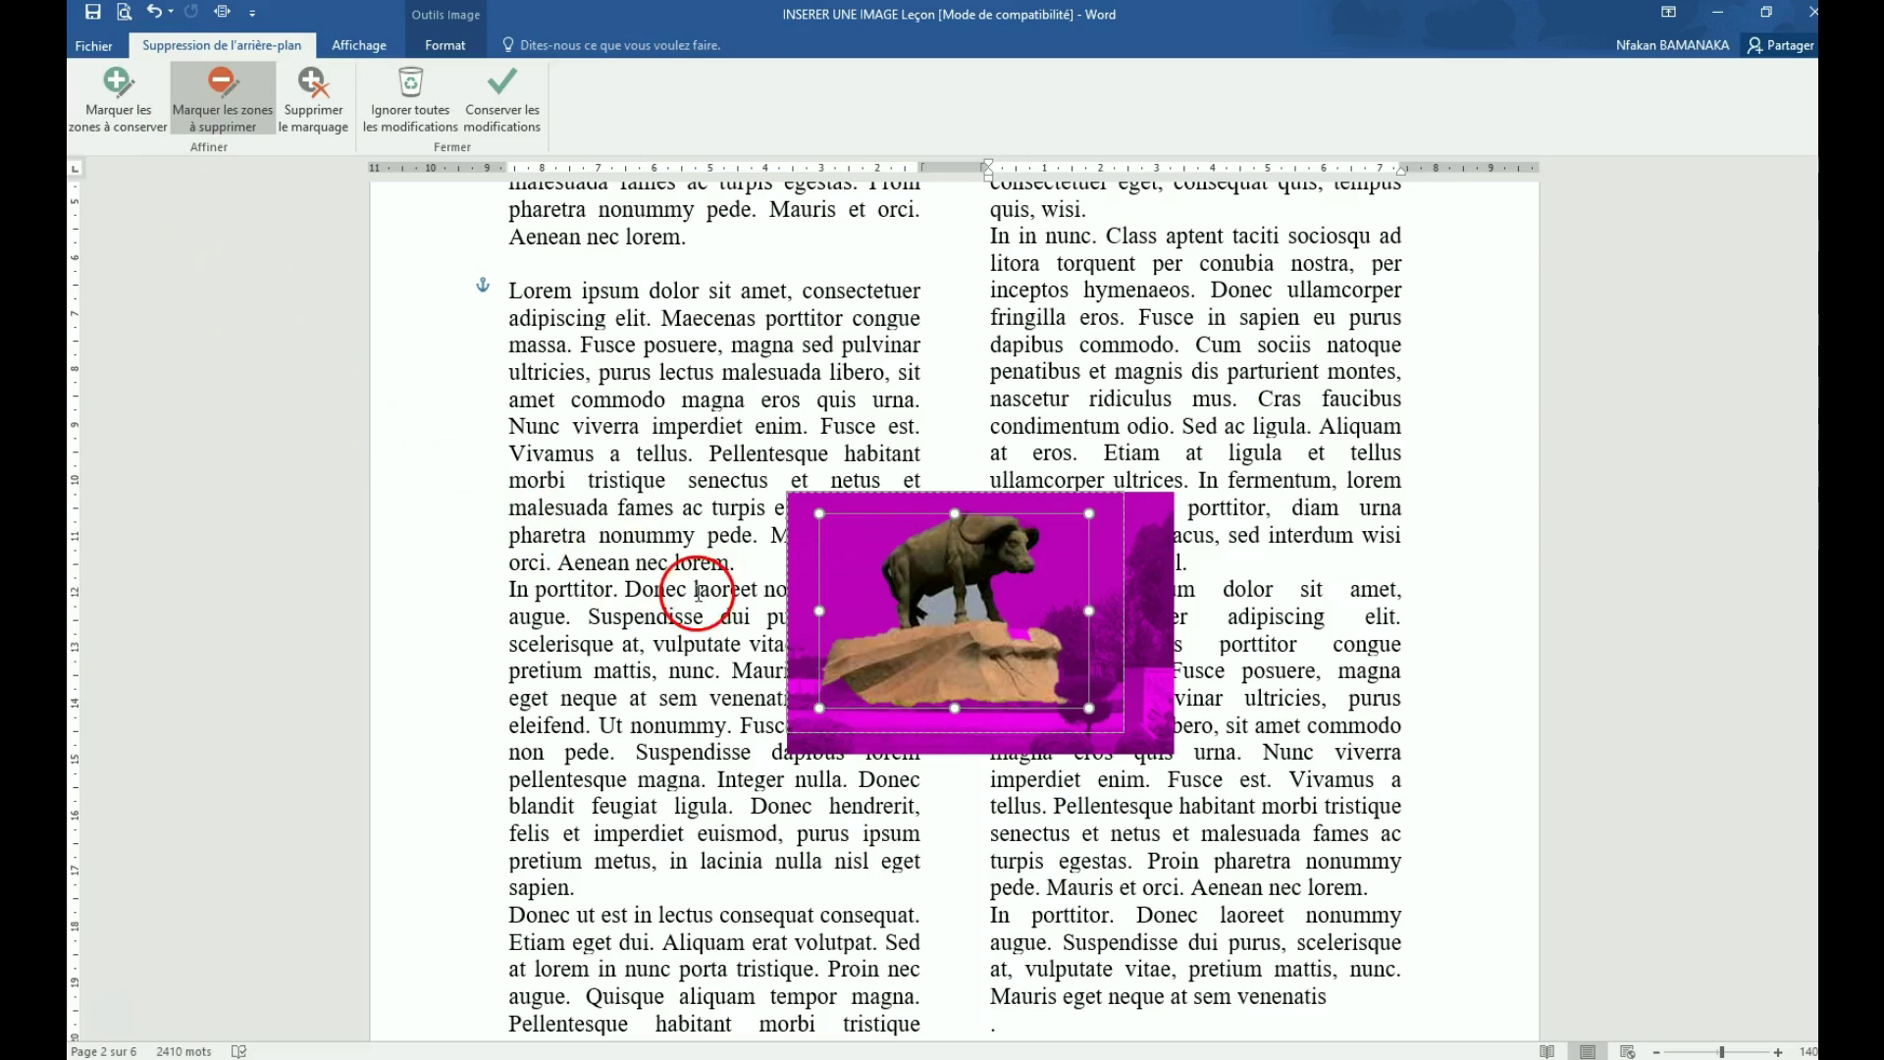
{"action": "left_click_drag", "start_coordinate": [911, 610], "coordinate": [942, 594]}
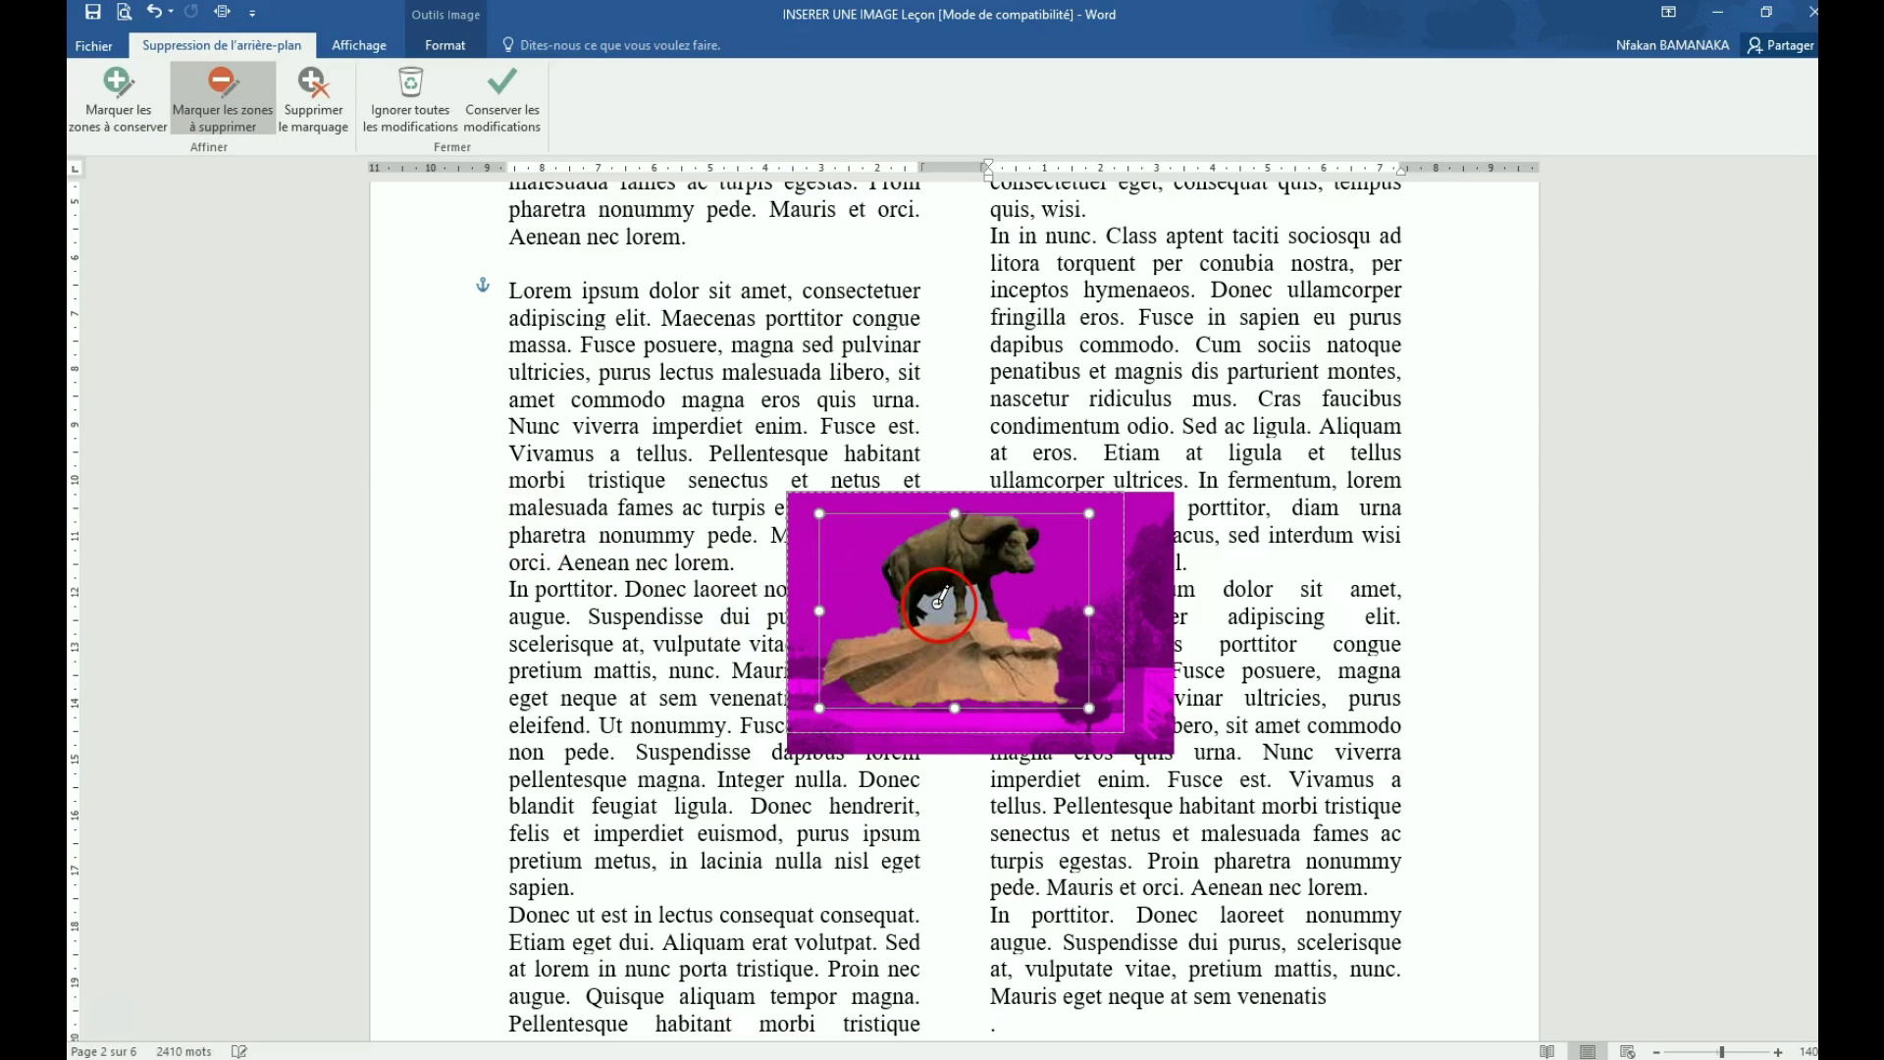
{"action": "mouse_move", "coordinate": [940, 597]}
{"action": "left_mouse_down"}
{"action": "mouse_move", "coordinate": [921, 596]}
{"action": "mouse_move", "coordinate": [947, 596]}
{"action": "left_mouse_up"}
{"action": "mouse_move", "coordinate": [952, 617]}
{"action": "left_mouse_down"}
{"action": "mouse_move", "coordinate": [981, 587]}
{"action": "mouse_move", "coordinate": [976, 609]}
{"action": "left_mouse_up"}
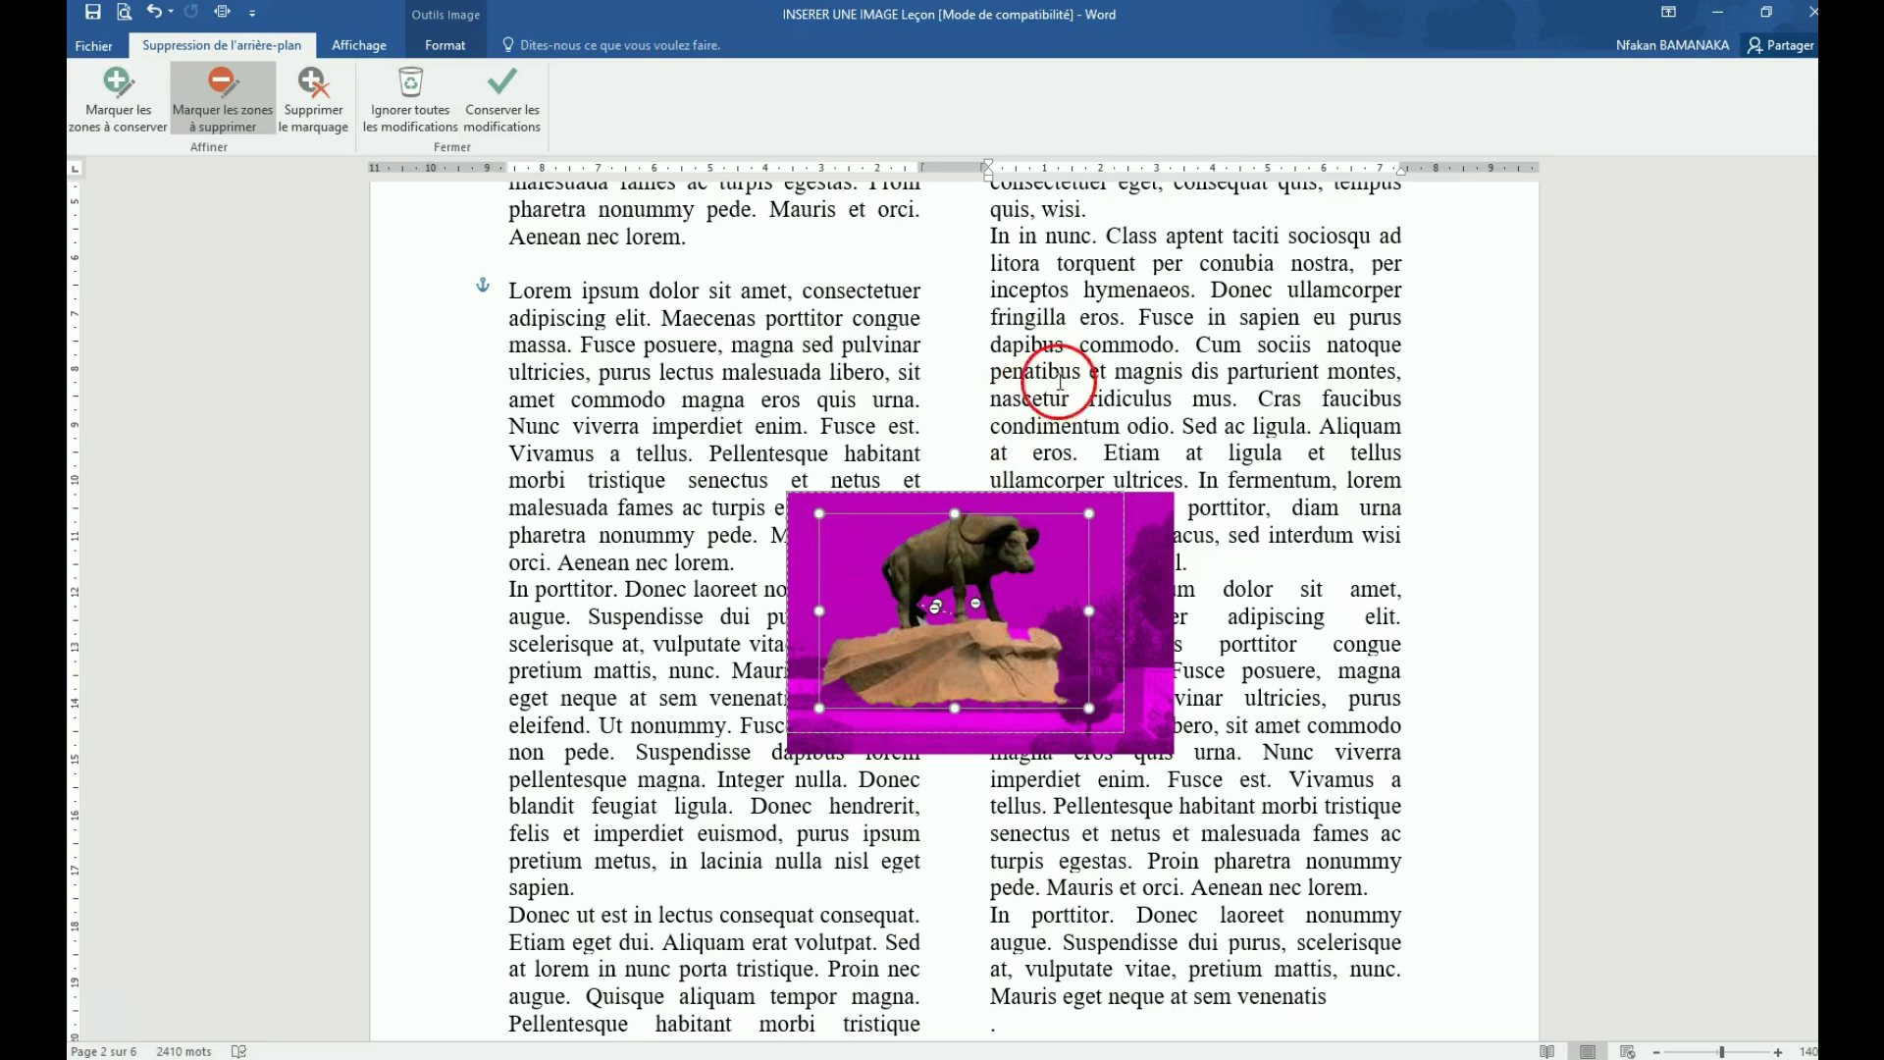
{"action": "left_click", "coordinate": [1307, 540]}
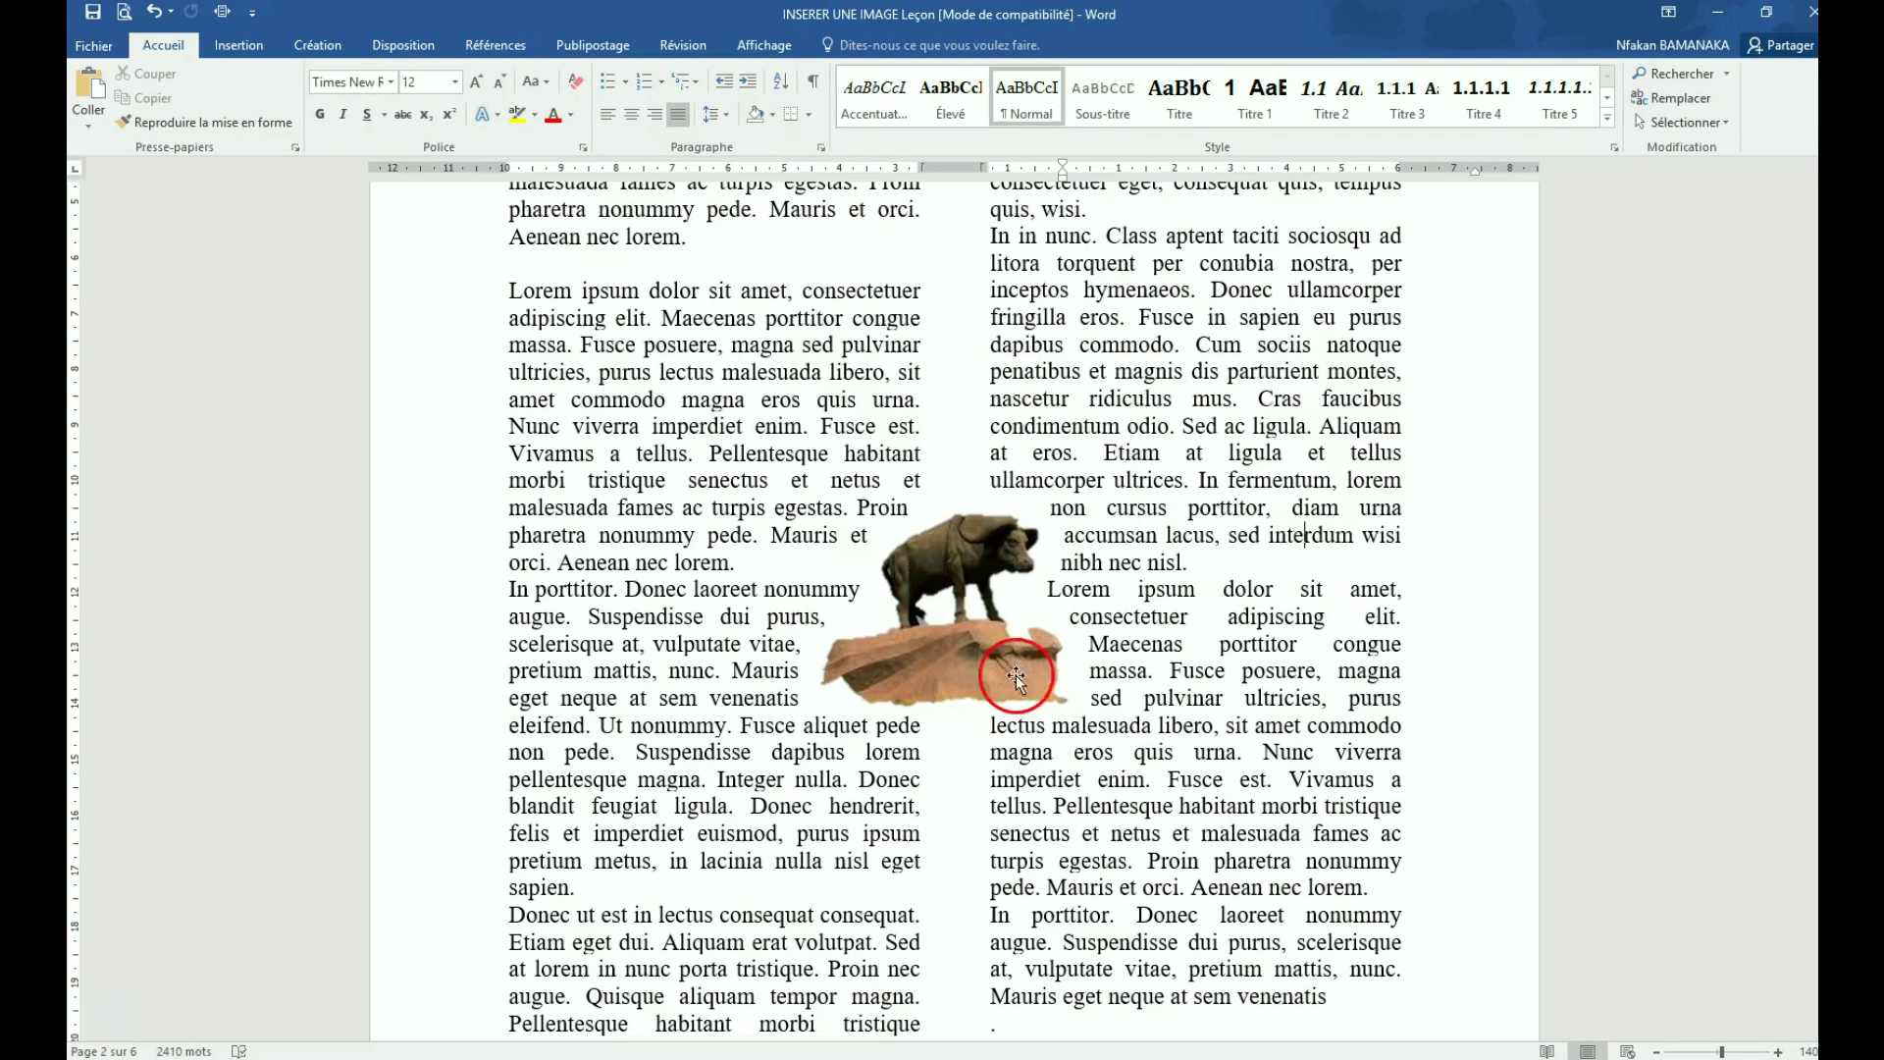
On page 3, move the right statue photo up level with the other monument photo
{"action": "scroll", "coordinate": [1164, 675], "scroll_direction": "down", "scroll_amount": 2}
{"action": "scroll", "coordinate": [1164, 676], "scroll_direction": "down", "scroll_amount": 2}
{"action": "scroll", "coordinate": [1164, 675], "scroll_direction": "down", "scroll_amount": 6}
{"action": "scroll", "coordinate": [1163, 675], "scroll_direction": "down", "scroll_amount": 3}
{"action": "scroll", "coordinate": [1162, 675], "scroll_direction": "down", "scroll_amount": 5}
{"action": "scroll", "coordinate": [1162, 675], "scroll_direction": "down", "scroll_amount": 2}
{"action": "left_click", "coordinate": [1169, 528]}
{"action": "mouse_move", "coordinate": [1169, 528]}
{"action": "left_mouse_down"}
{"action": "mouse_move", "coordinate": [1208, 532]}
{"action": "mouse_move", "coordinate": [1196, 561]}
{"action": "left_mouse_up"}
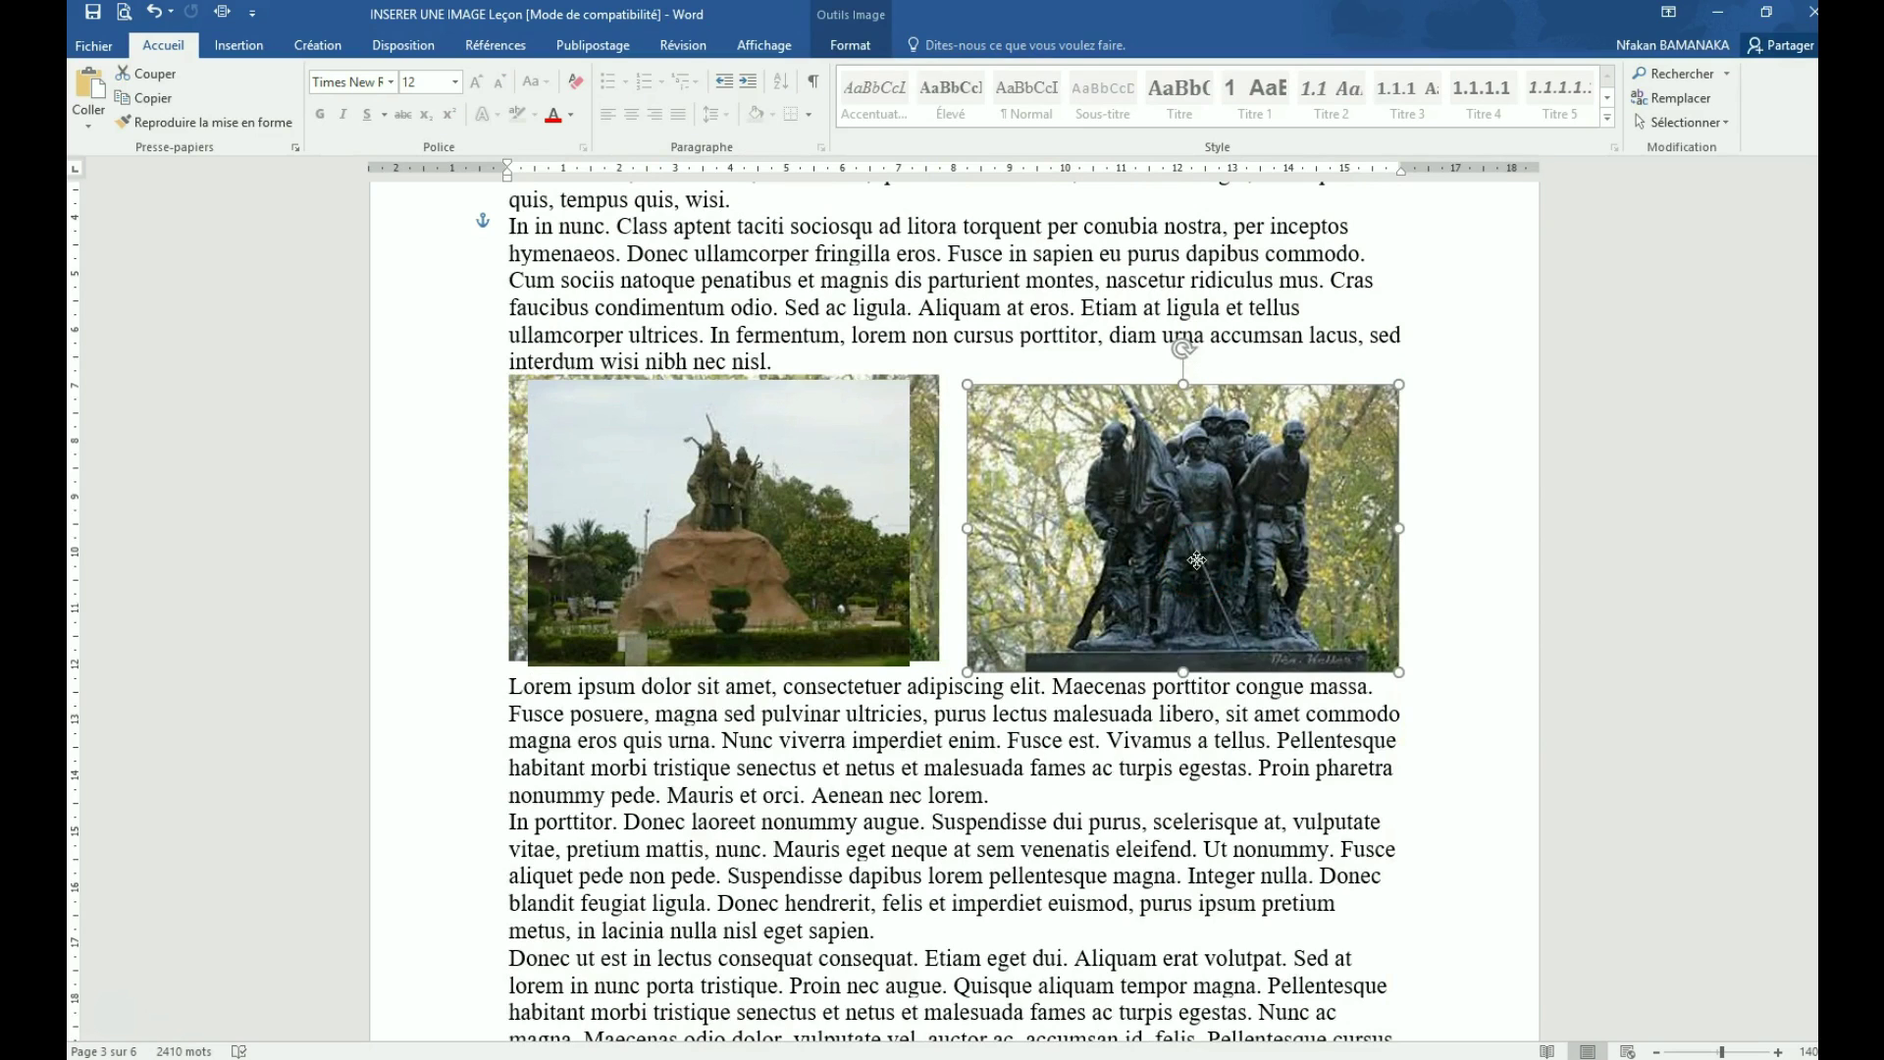
{"action": "left_click", "coordinate": [1197, 738]}
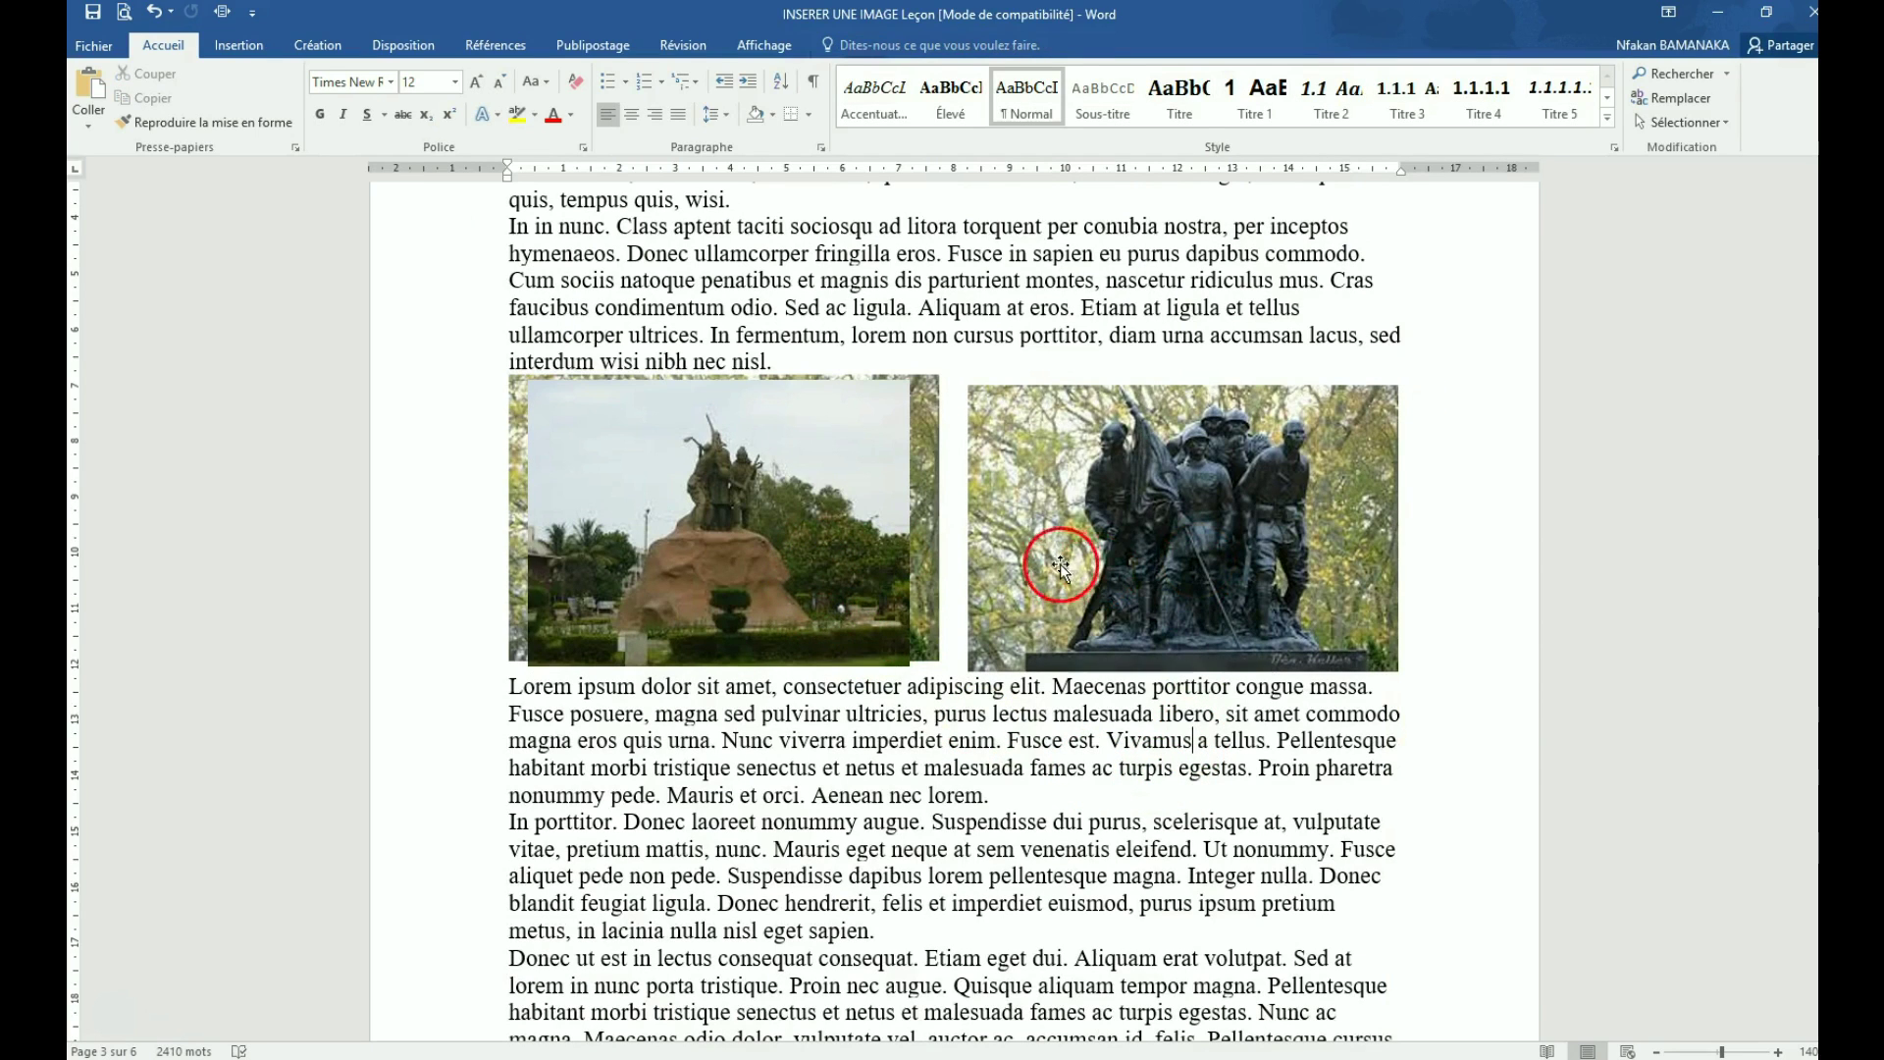
Slide the soldiers statue photo against the other photo and select both pictures
{"action": "left_click", "coordinate": [799, 502]}
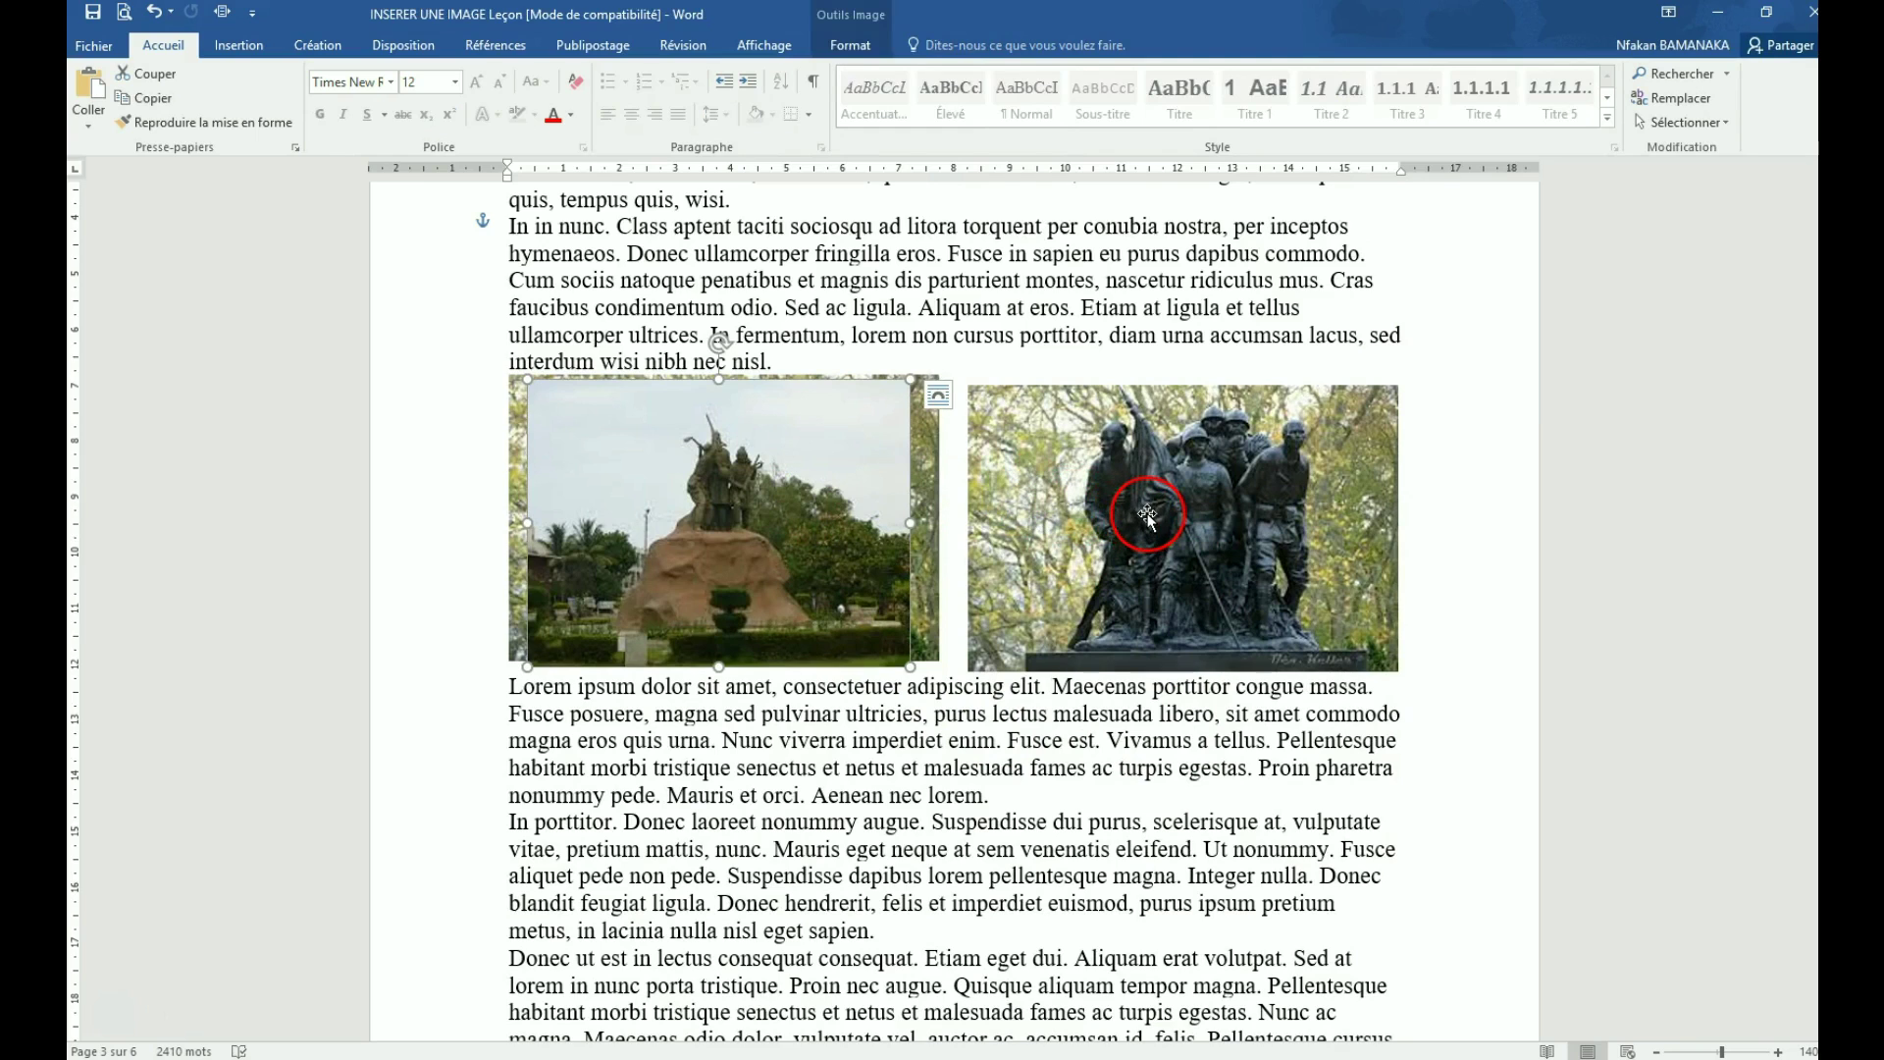
{"action": "left_click_drag", "start_coordinate": [1147, 514], "coordinate": [1122, 511]}
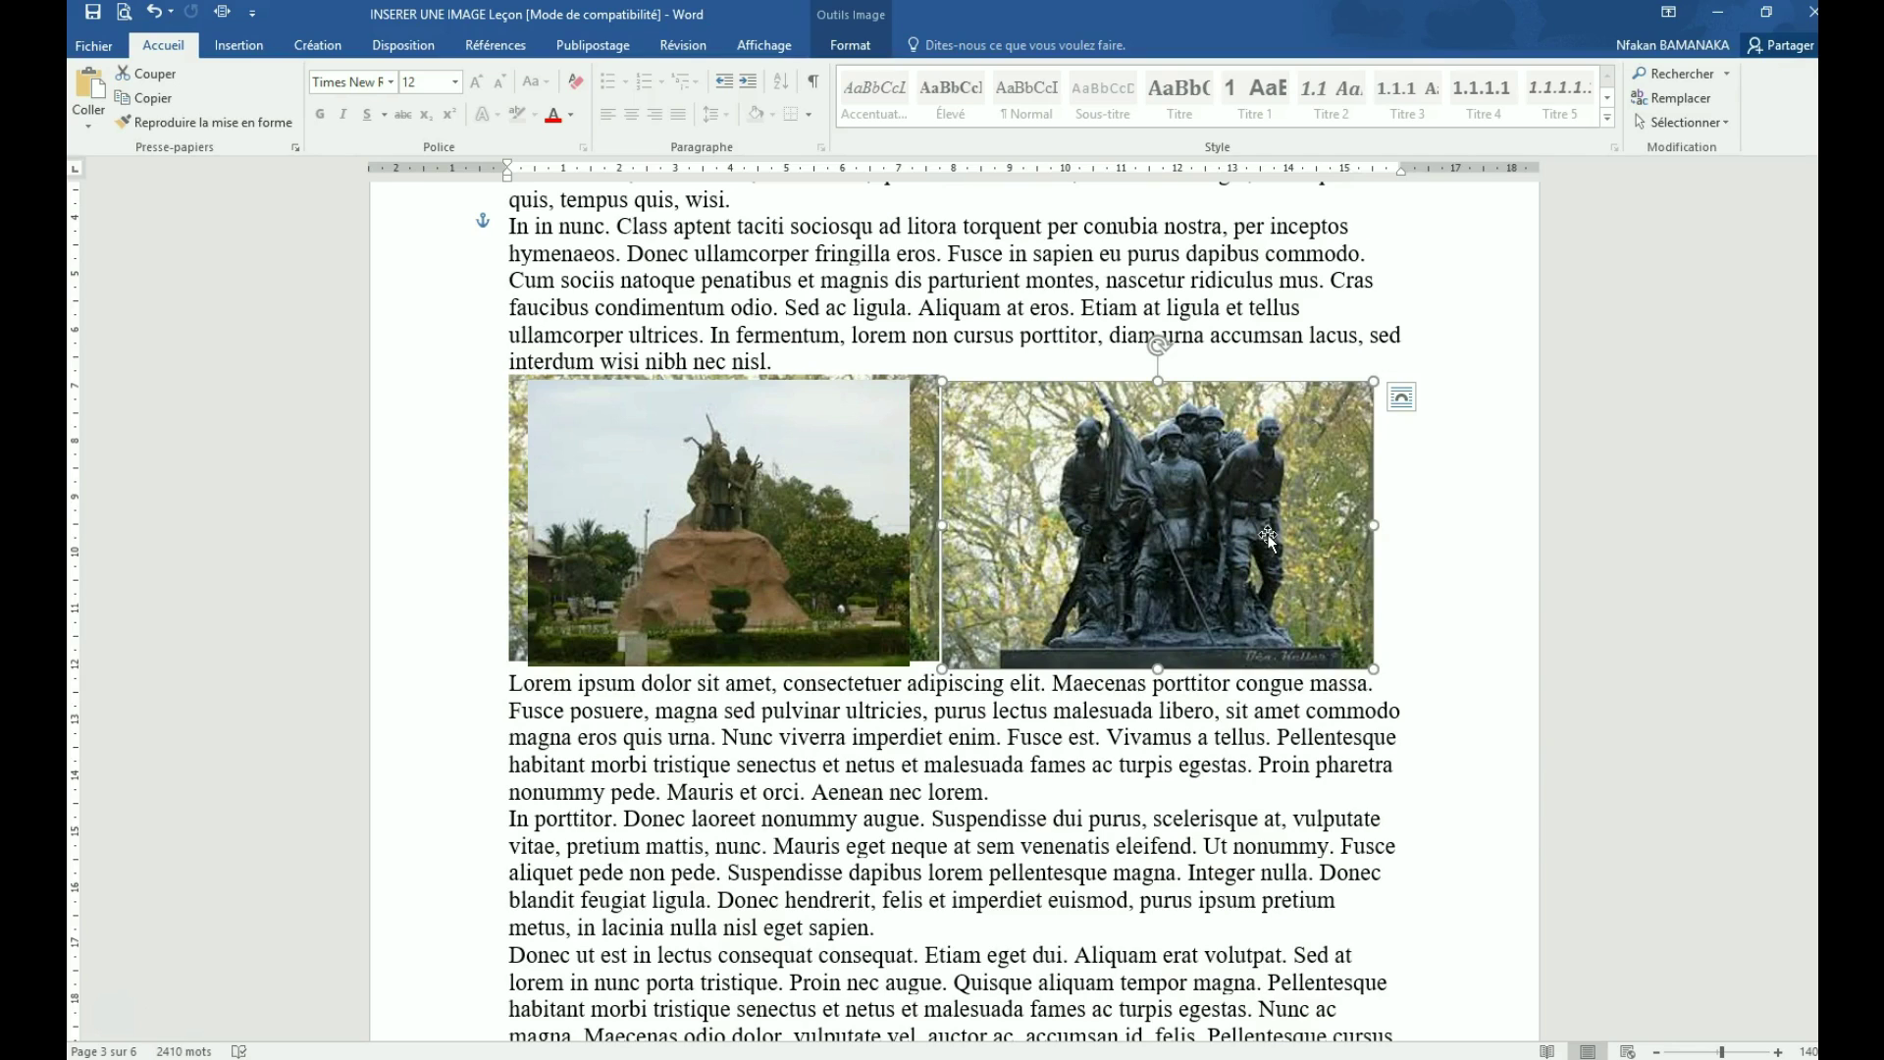
{"action": "left_click", "coordinate": [772, 462], "text": "ctrl"}
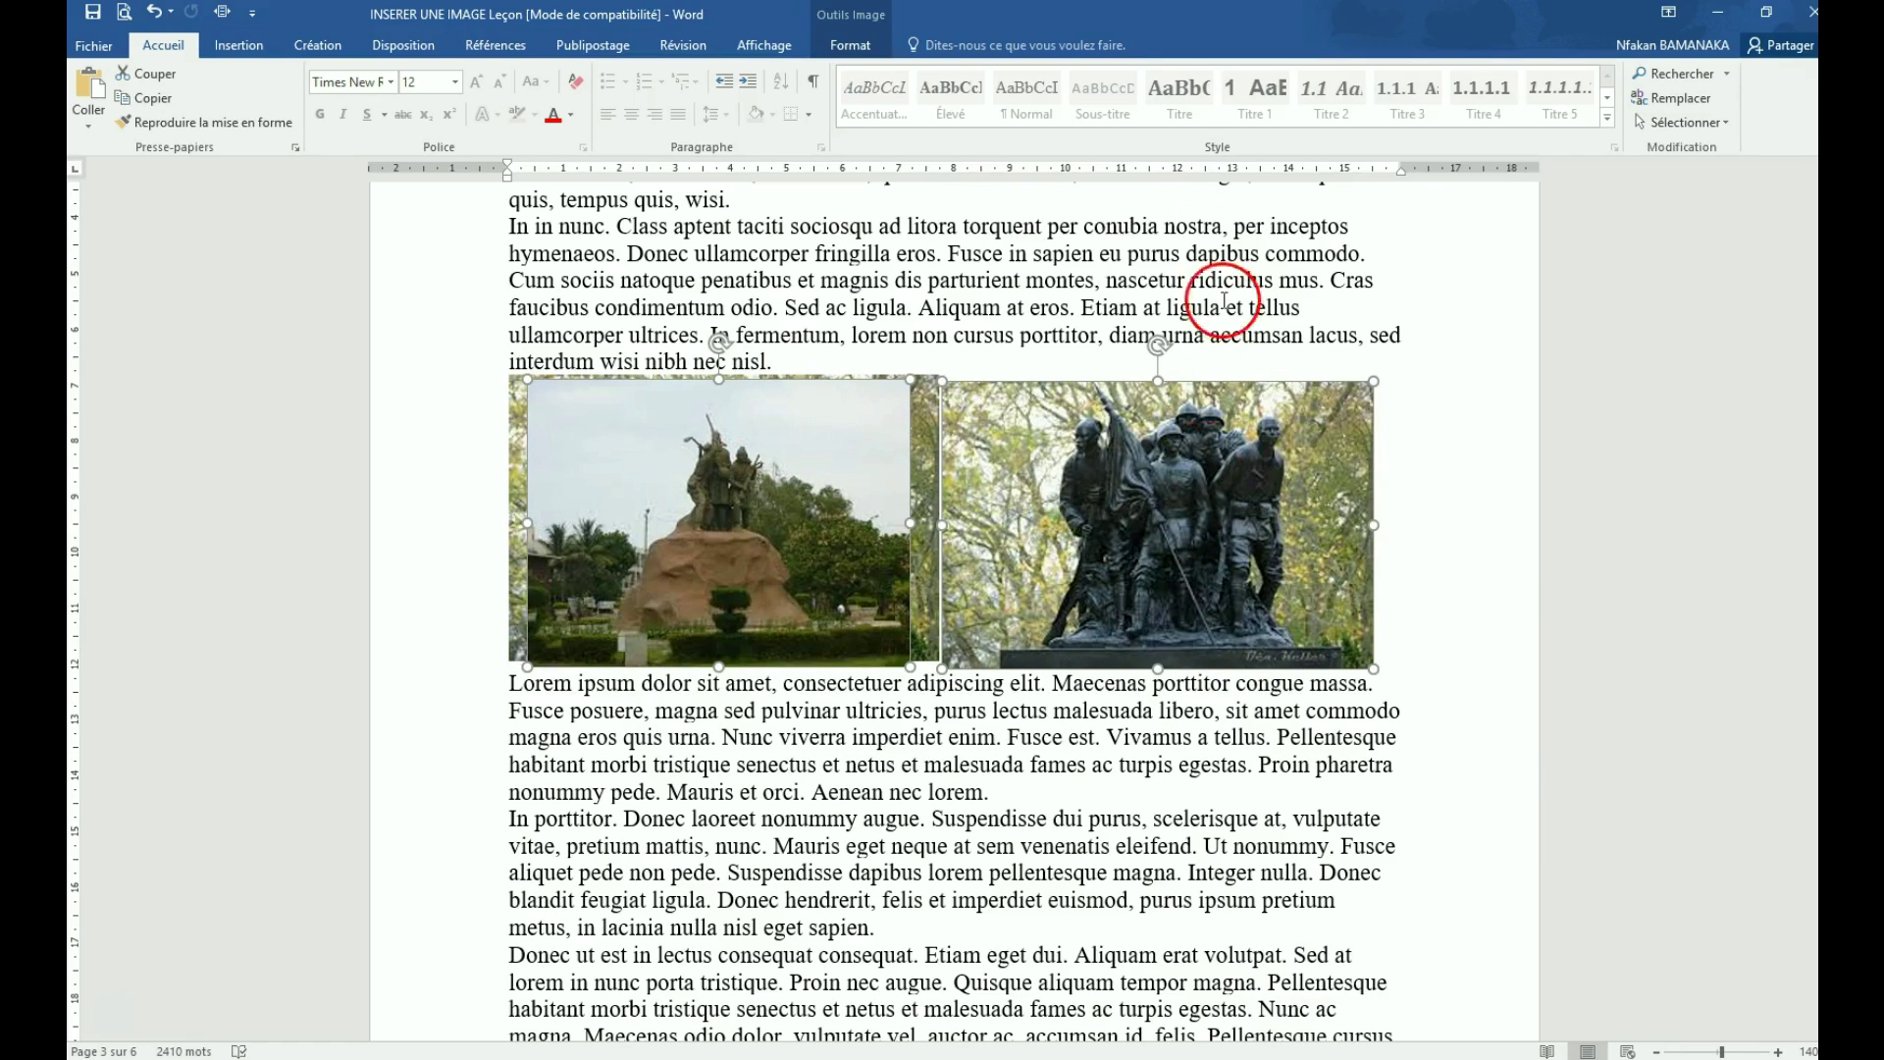
Group the two monument photos and move the group into a new position
{"action": "left_click", "coordinate": [876, 54]}
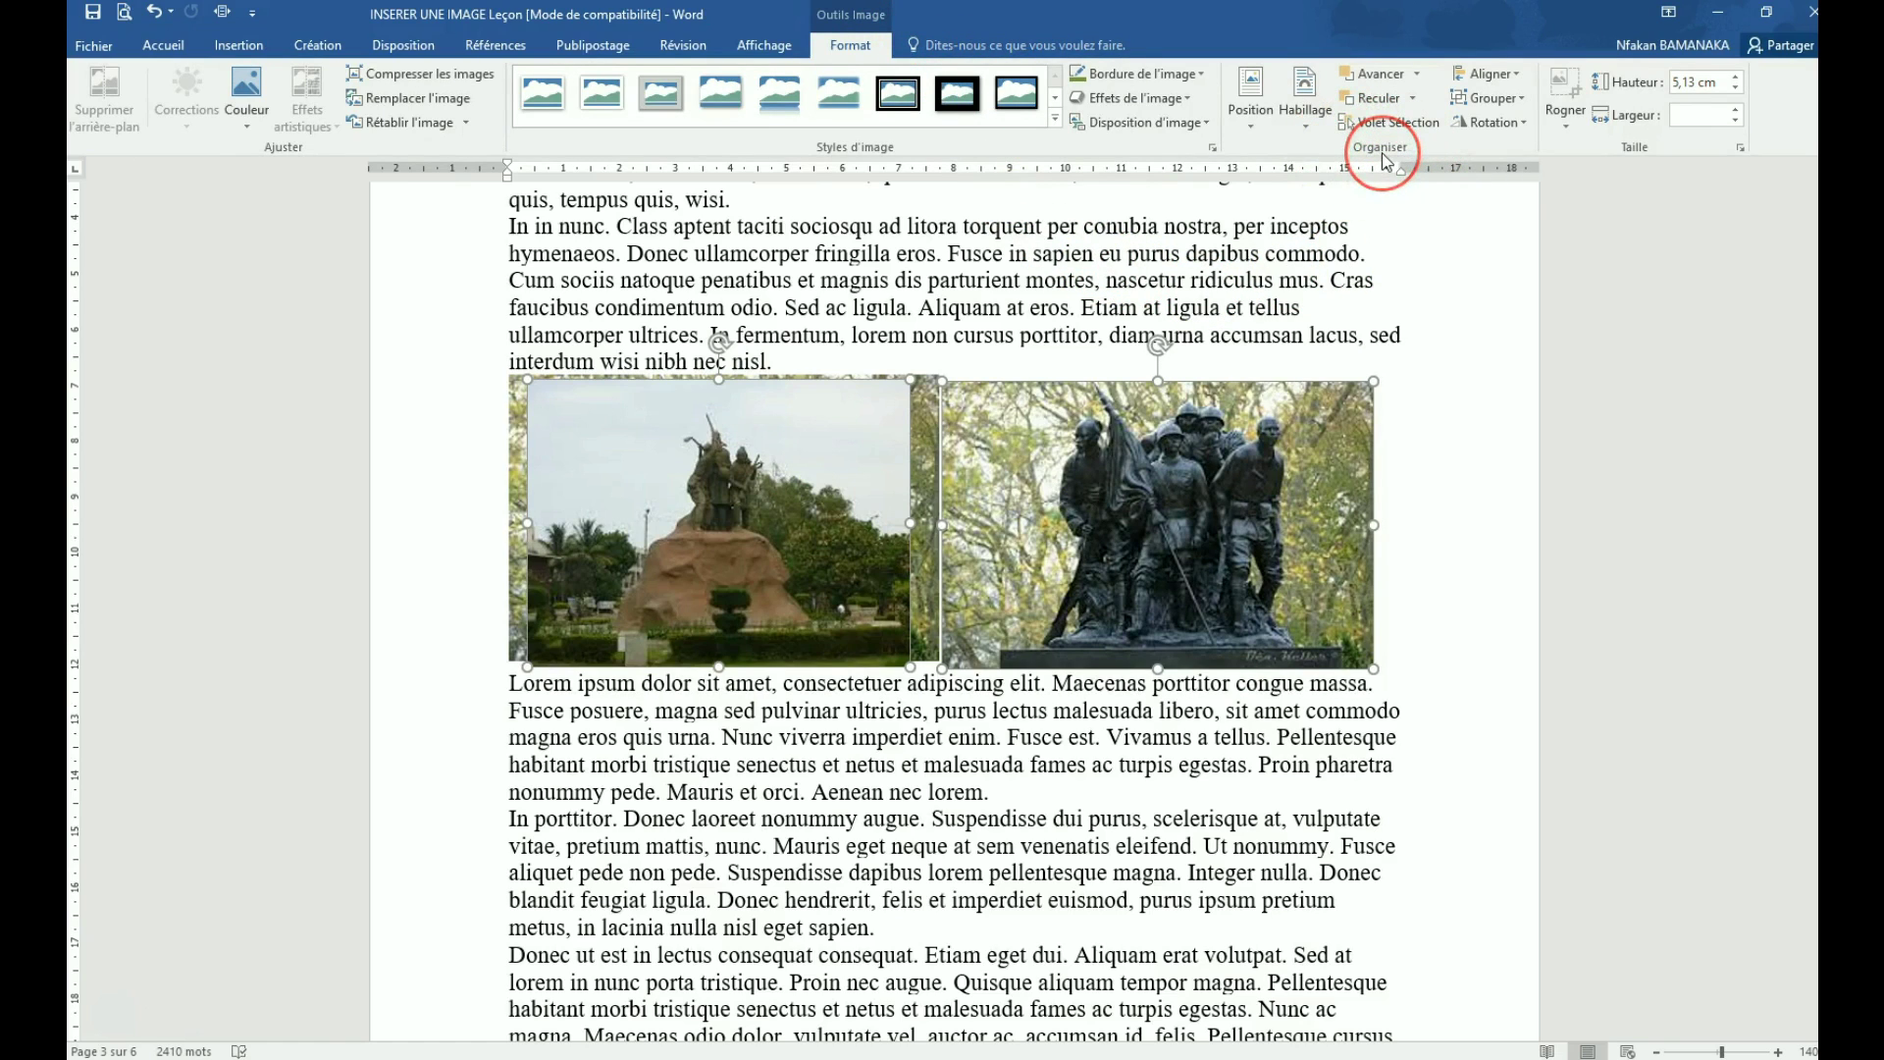
{"action": "left_click", "coordinate": [1523, 106]}
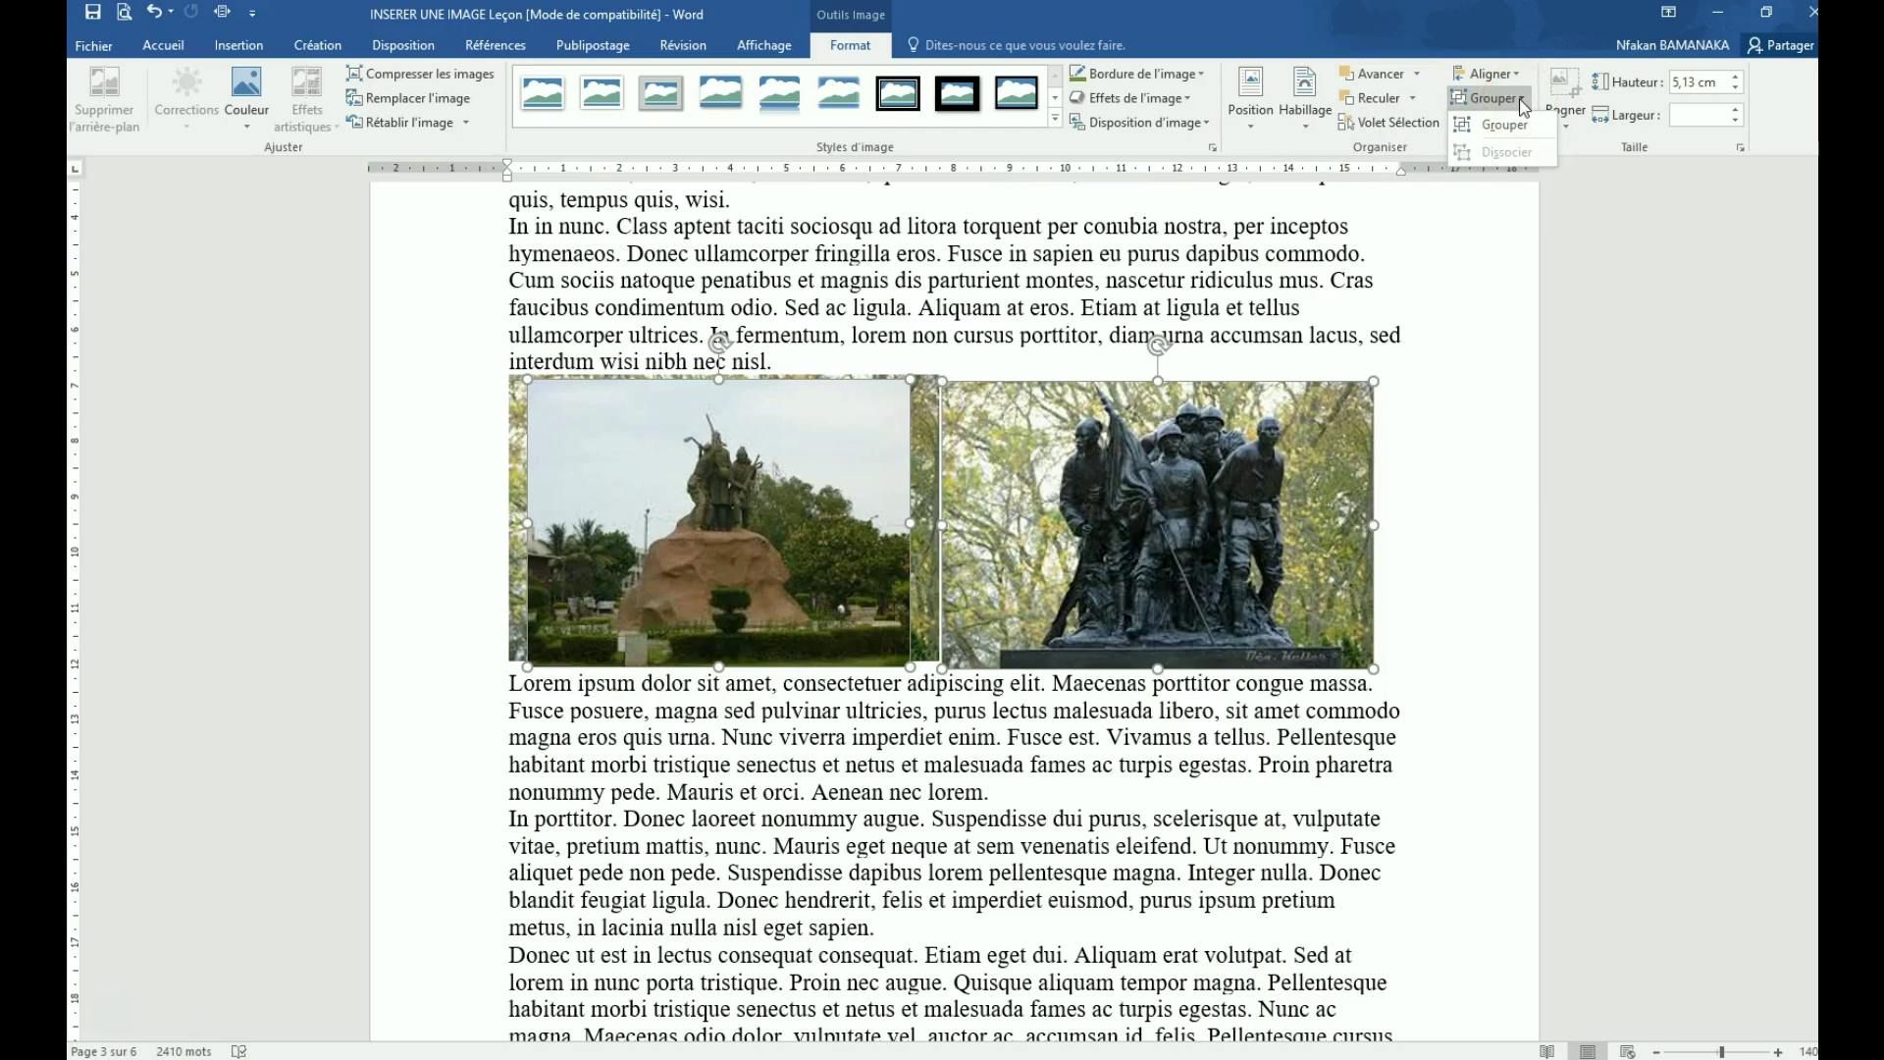
{"action": "left_click", "coordinate": [1523, 106]}
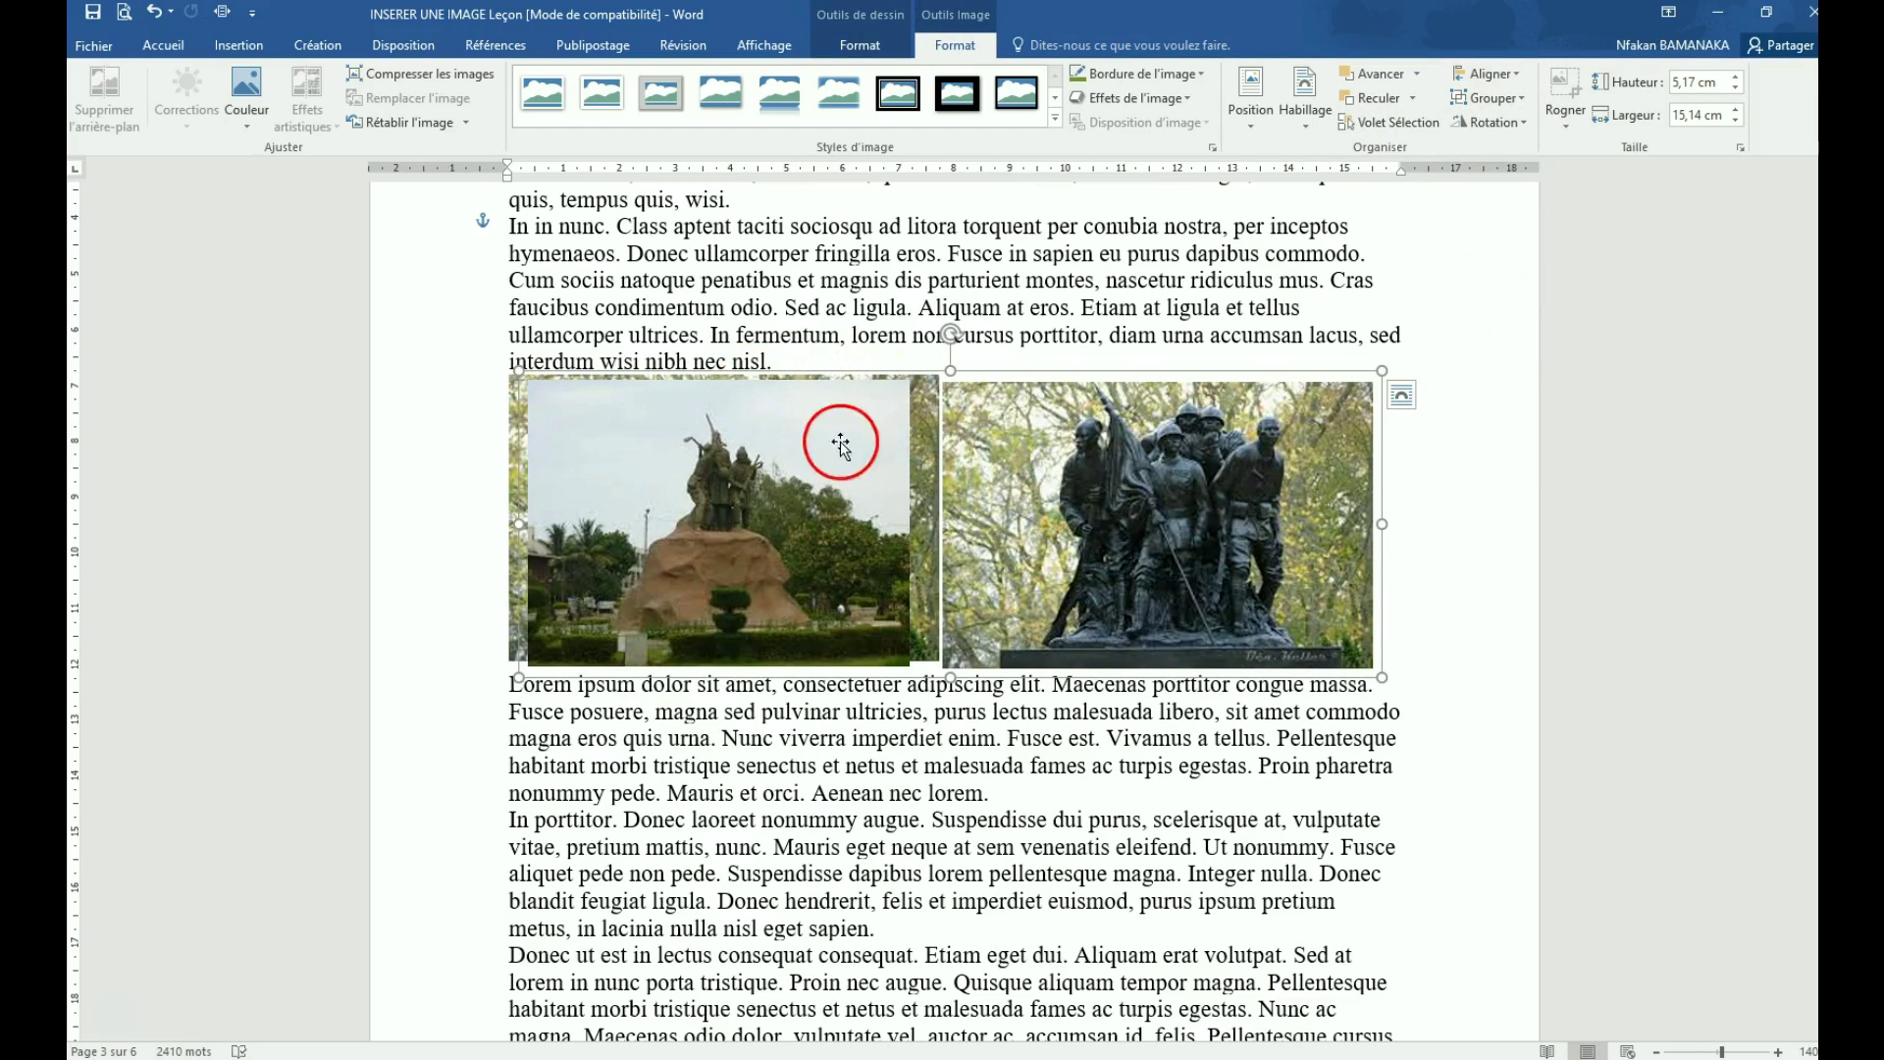
{"action": "left_click_drag", "start_coordinate": [979, 385], "coordinate": [1167, 533]}
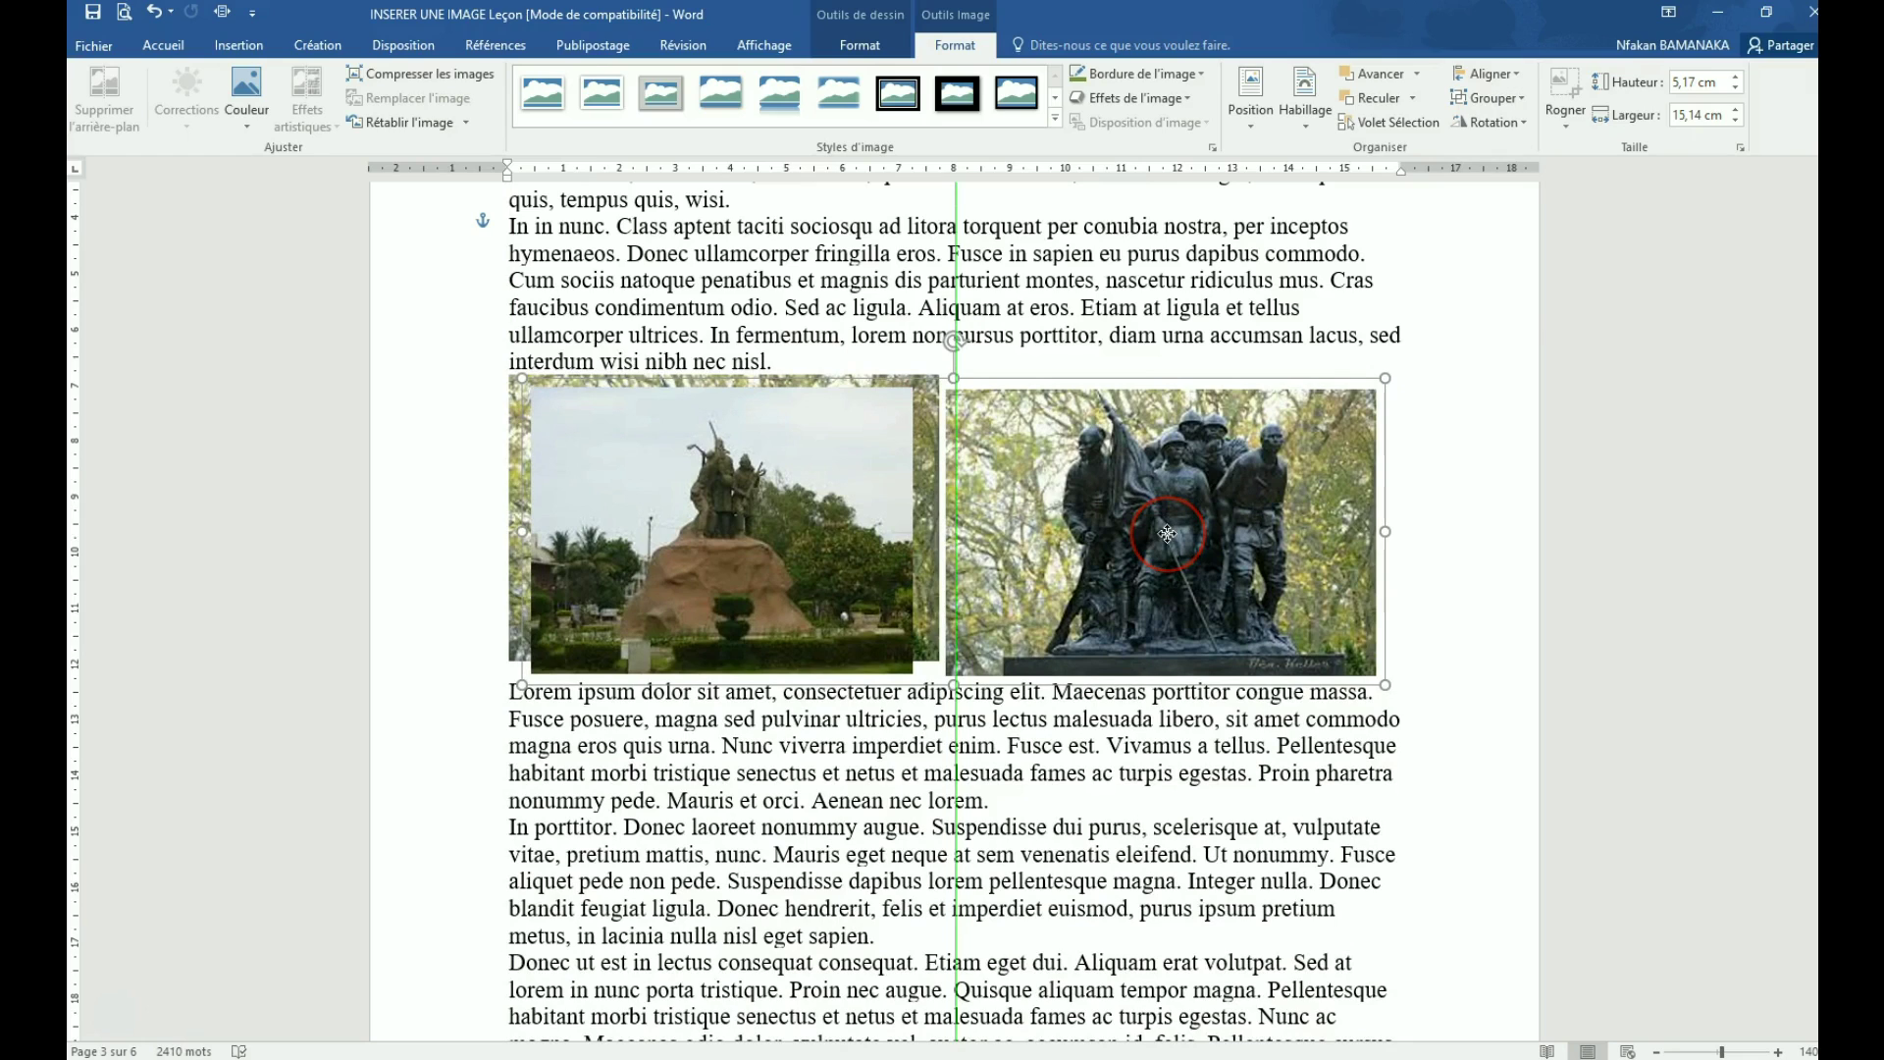
{"action": "left_click_drag", "start_coordinate": [1167, 533], "coordinate": [1167, 532]}
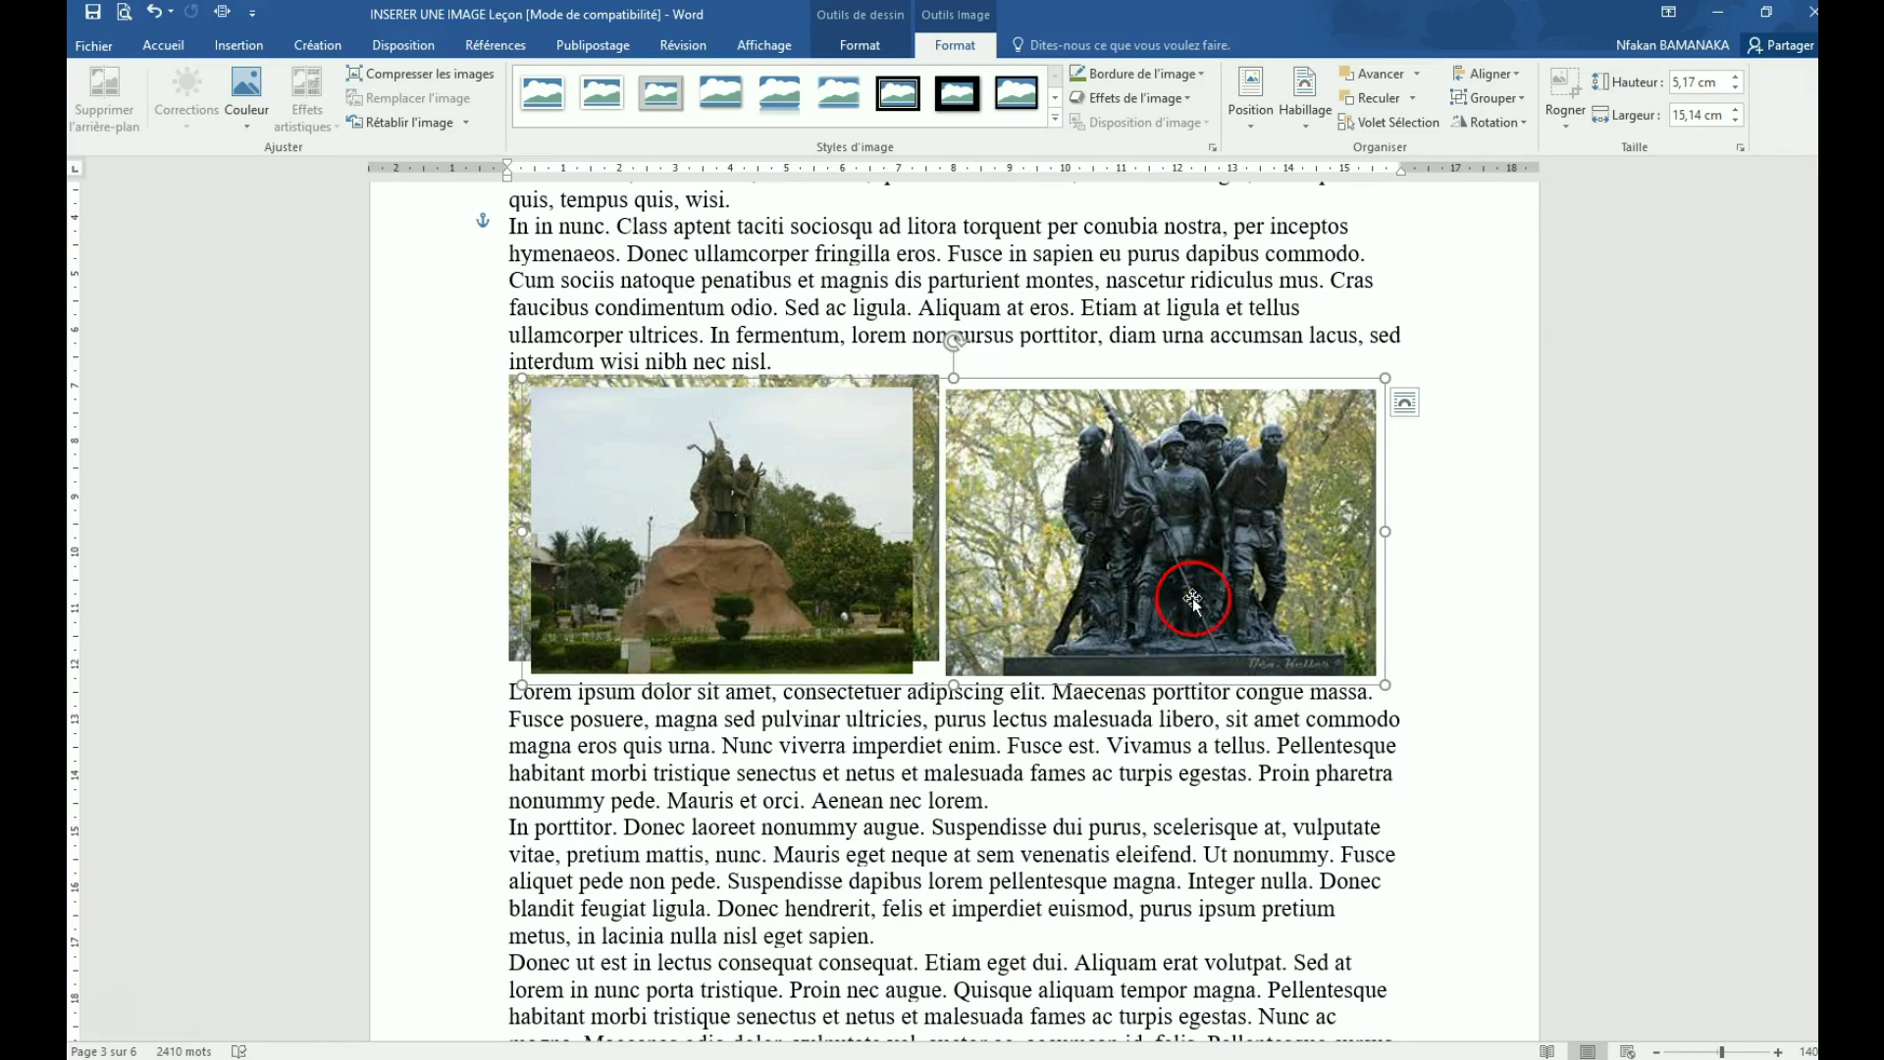
Ungroup the photos and push the soldiers statue (5,13 × 7,71 cm) to the right margin
{"action": "left_click", "coordinate": [1521, 98]}
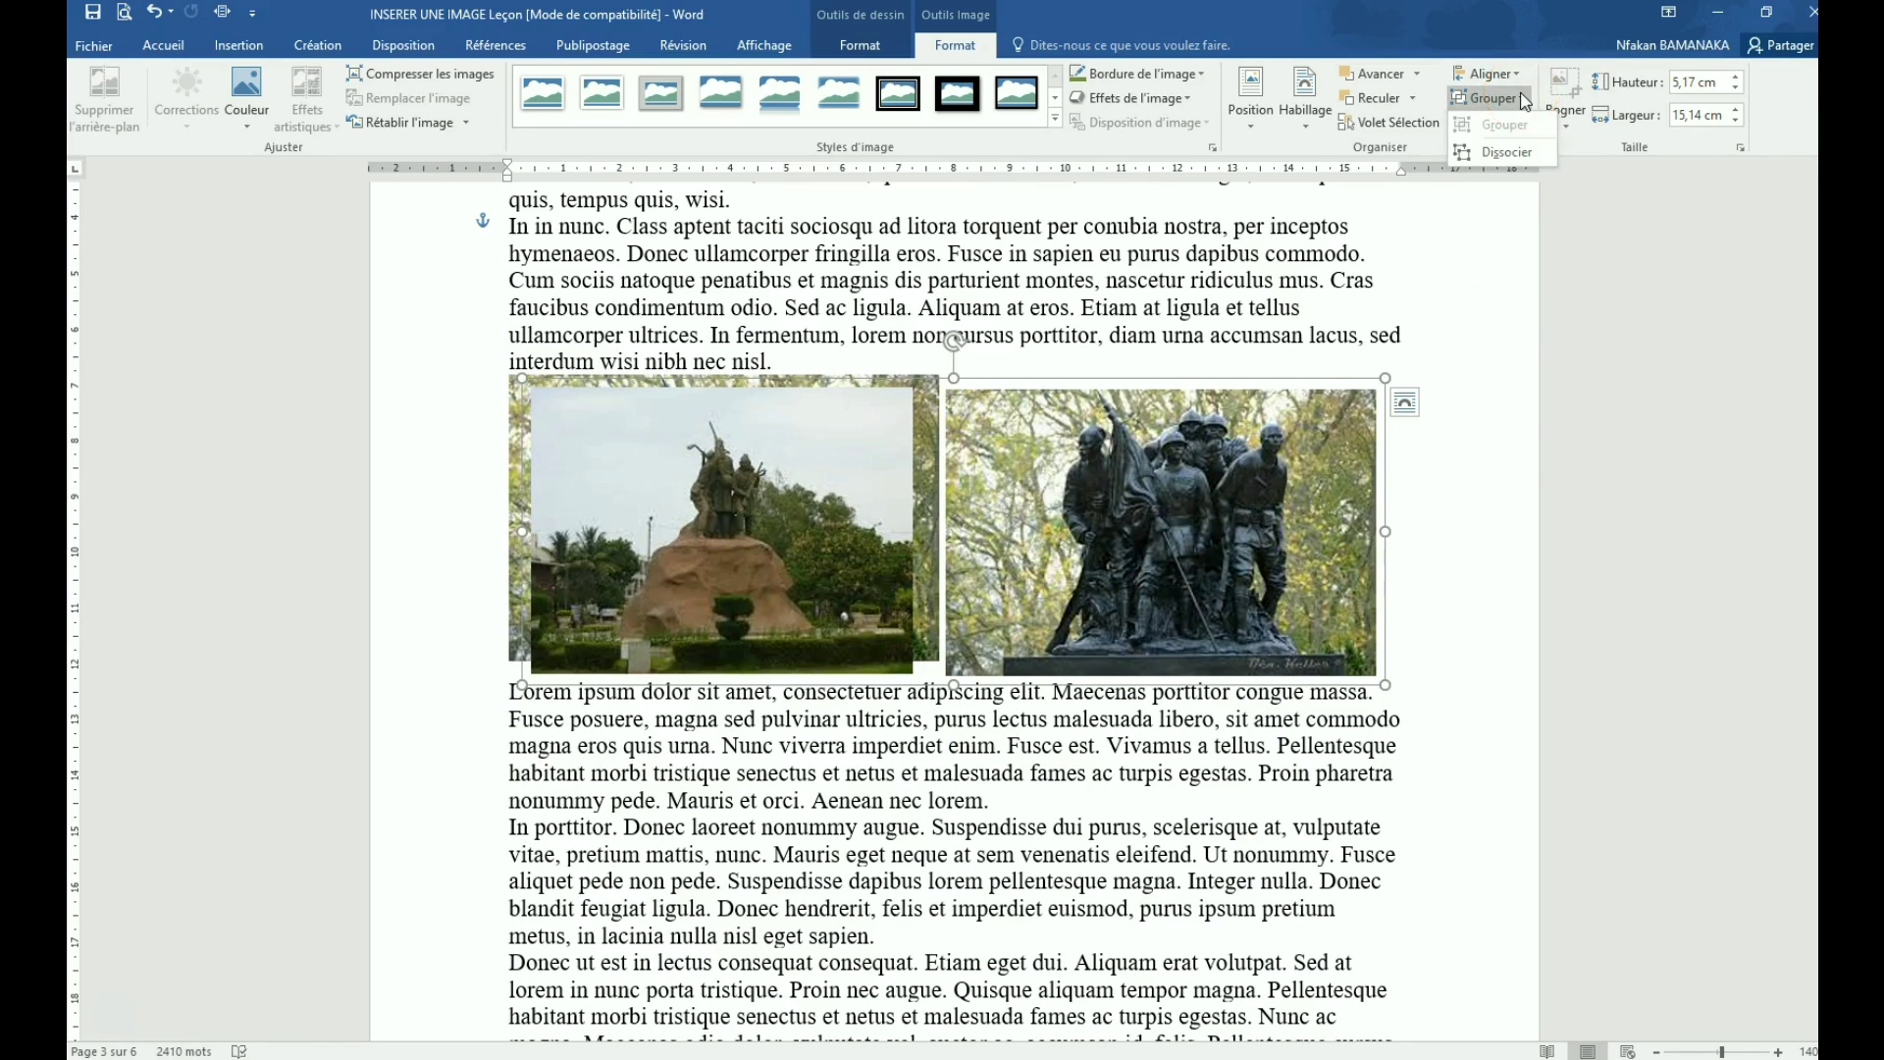
{"action": "left_click", "coordinate": [1505, 152]}
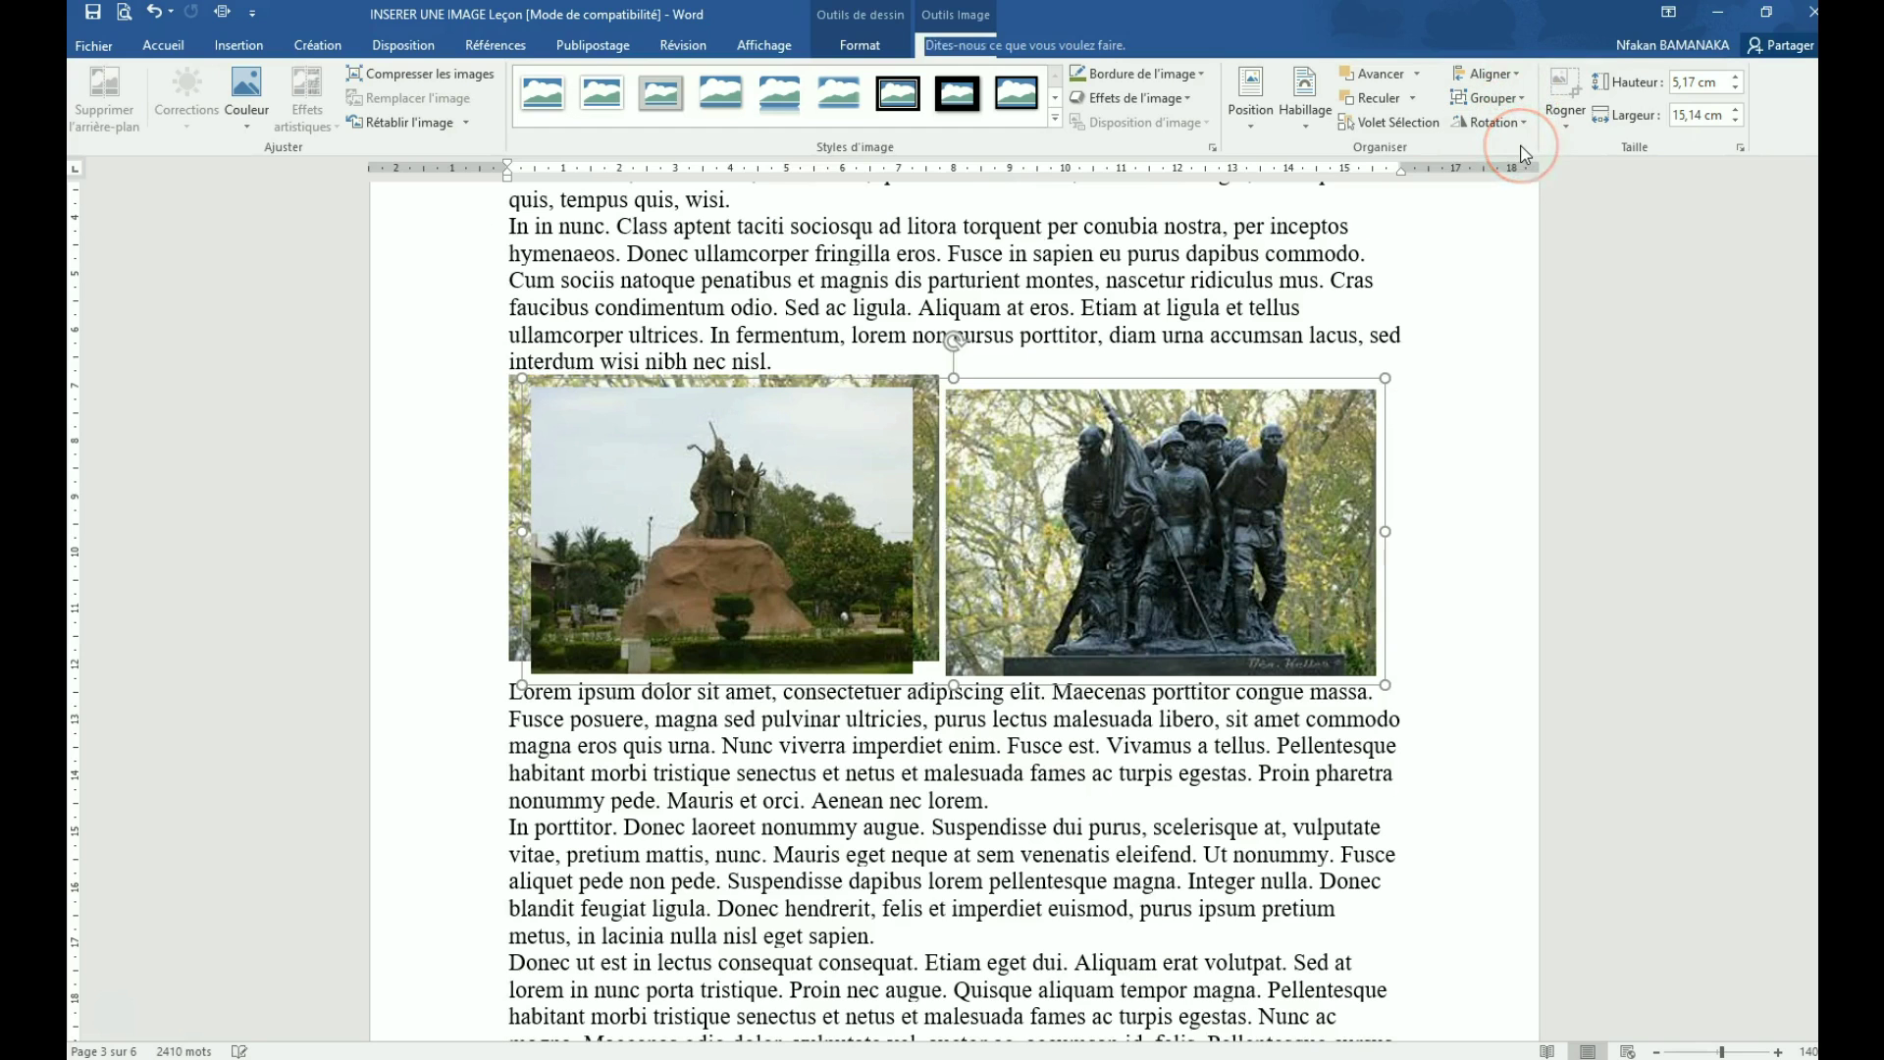
{"action": "left_click_drag", "start_coordinate": [1211, 544], "coordinate": [1344, 533]}
{"action": "left_click", "coordinate": [1276, 776]}
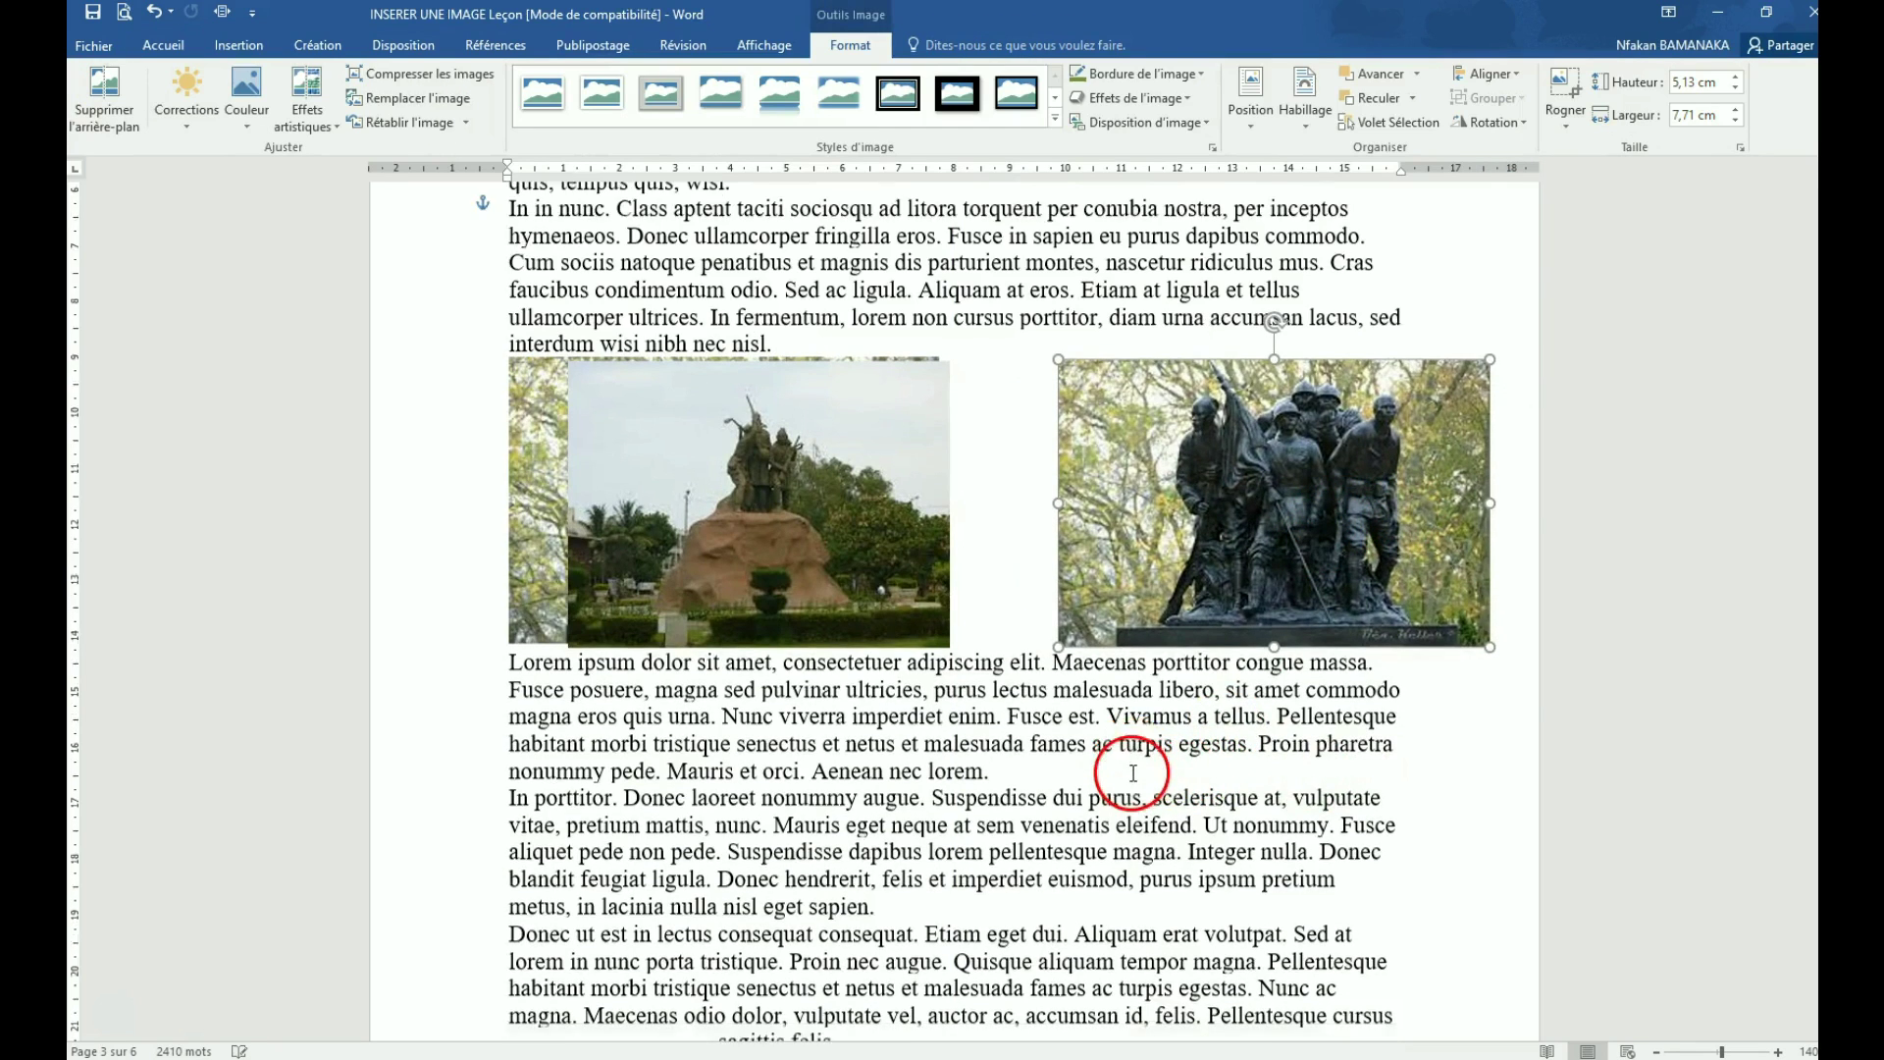
Scroll down to page 3 and select the 3,44 × 3,44 cm tower photo at the left margin
{"action": "scroll", "coordinate": [1133, 776], "scroll_direction": "down", "scroll_amount": 4}
{"action": "scroll", "coordinate": [1134, 775], "scroll_direction": "down", "scroll_amount": 3}
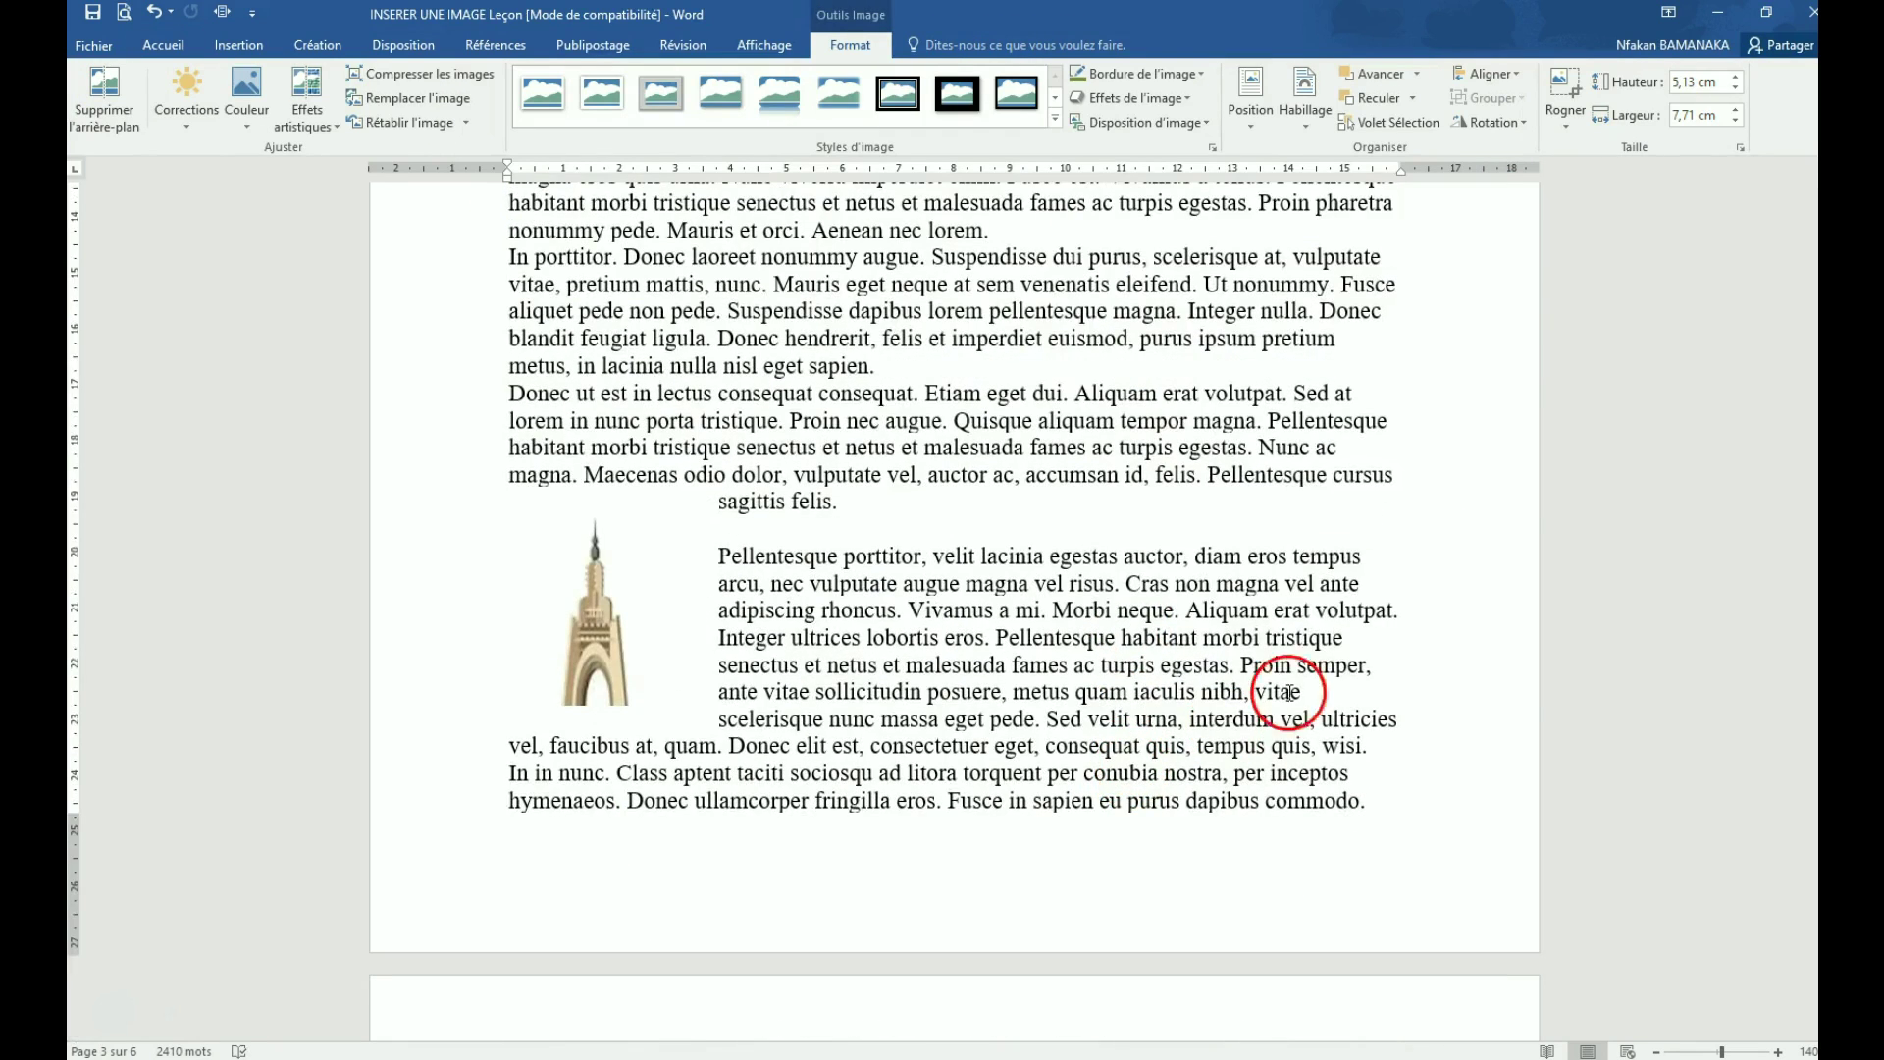
{"action": "left_click", "coordinate": [628, 645]}
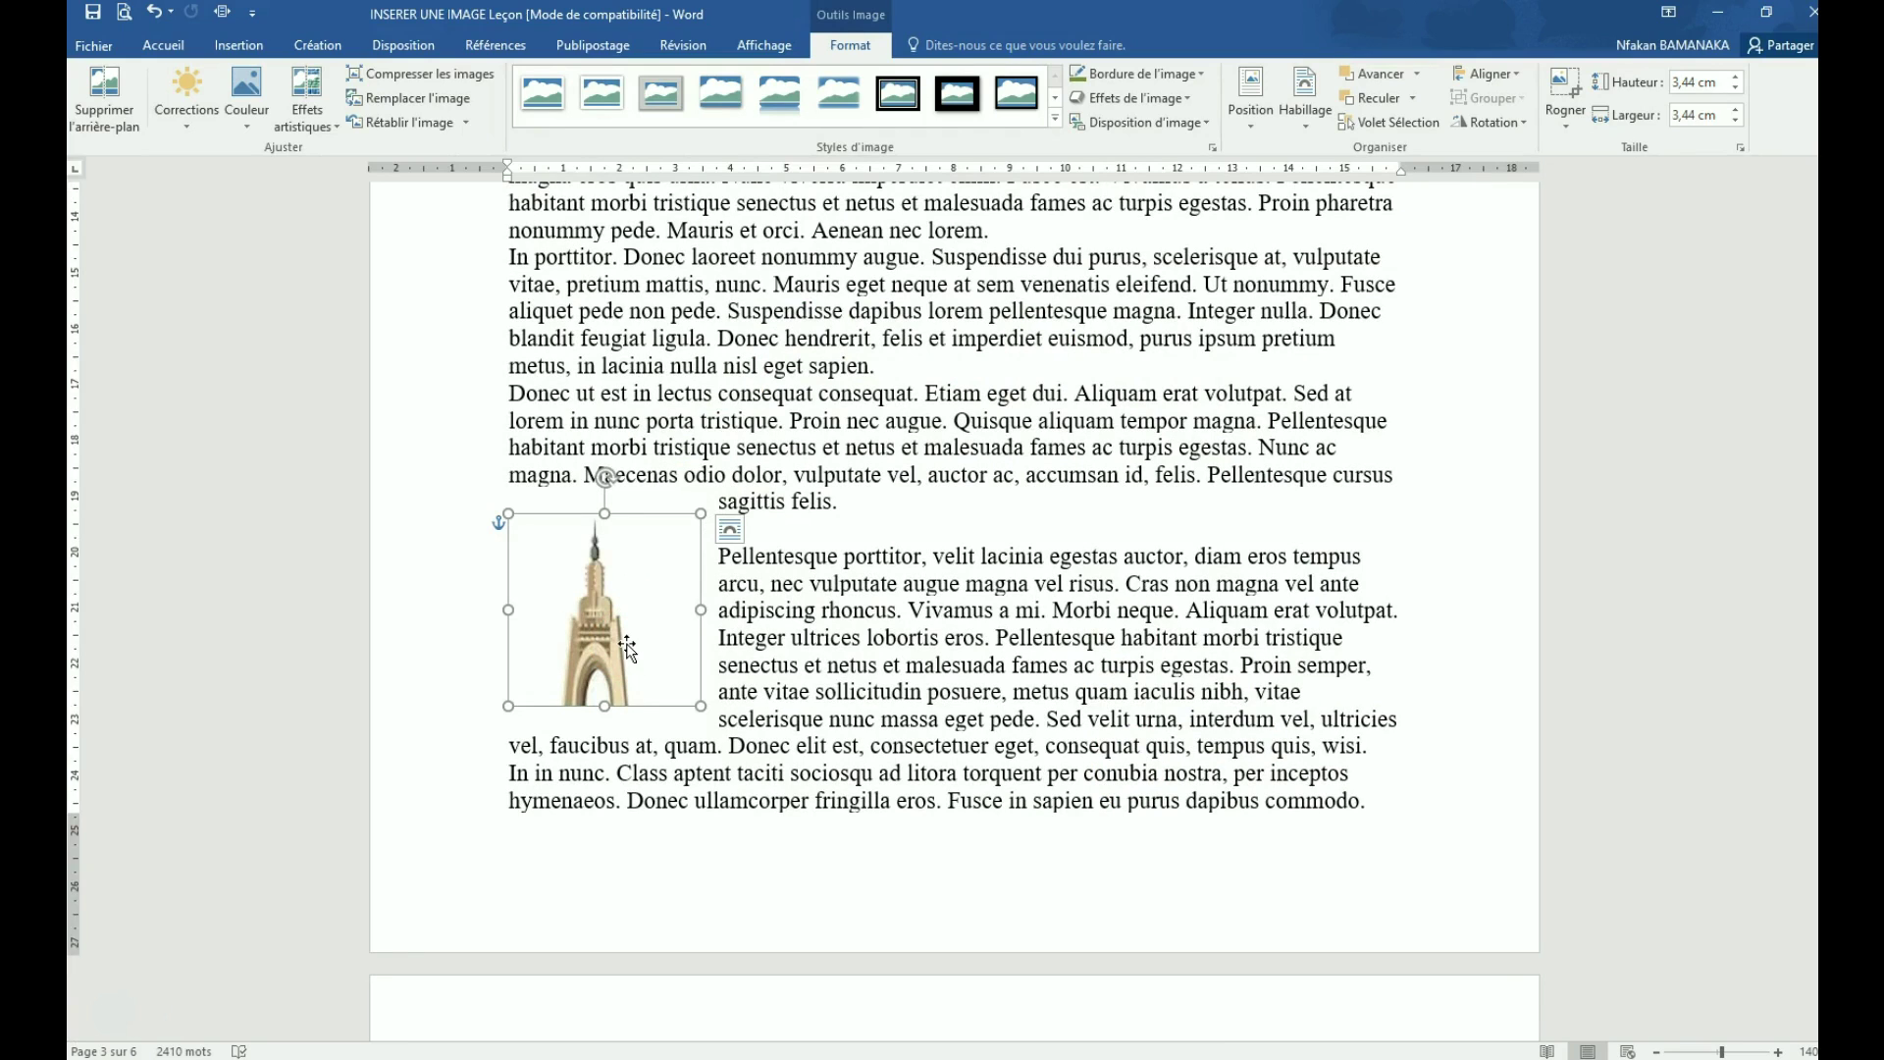
{"action": "left_click", "coordinate": [665, 554]}
{"action": "left_click", "coordinate": [545, 549]}
Set the tower photo's wrapping to Rapproché and turn on Modifier les points de l'habillage
{"action": "right_click", "coordinate": [647, 644]}
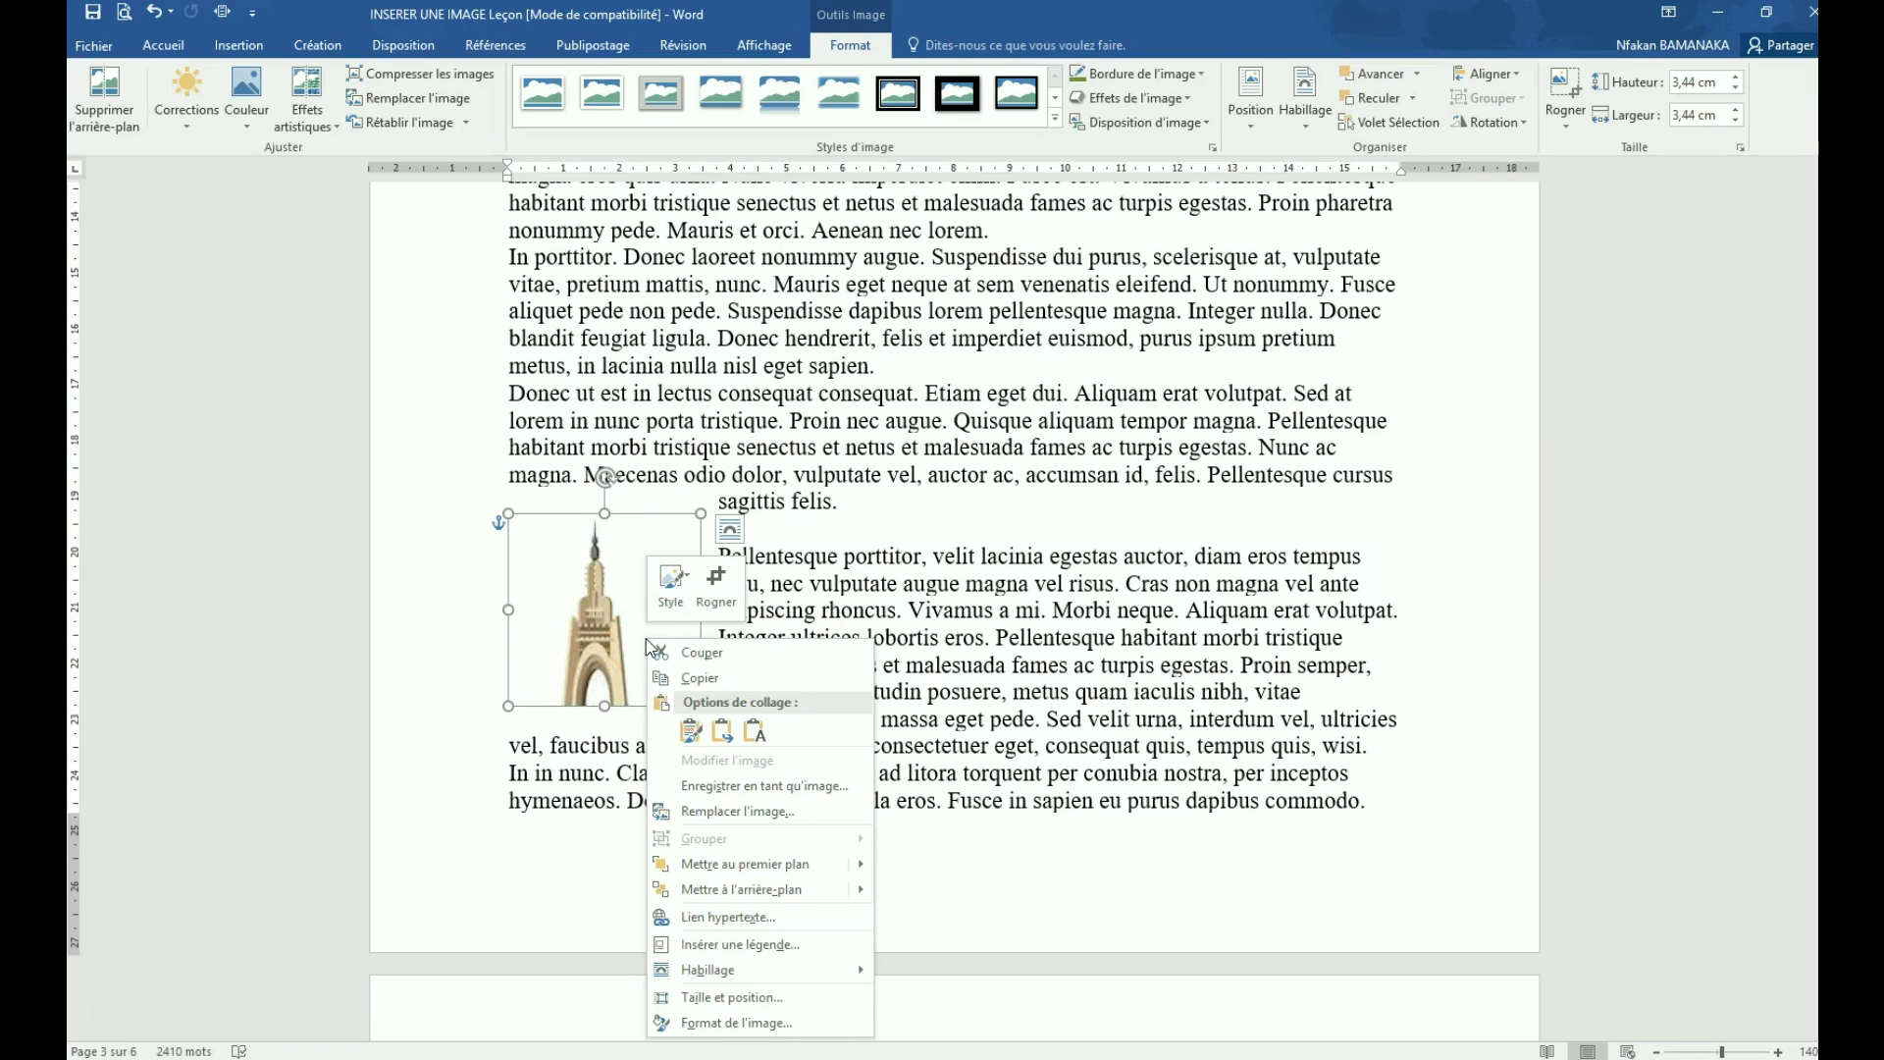
{"action": "left_click", "coordinate": [713, 972]}
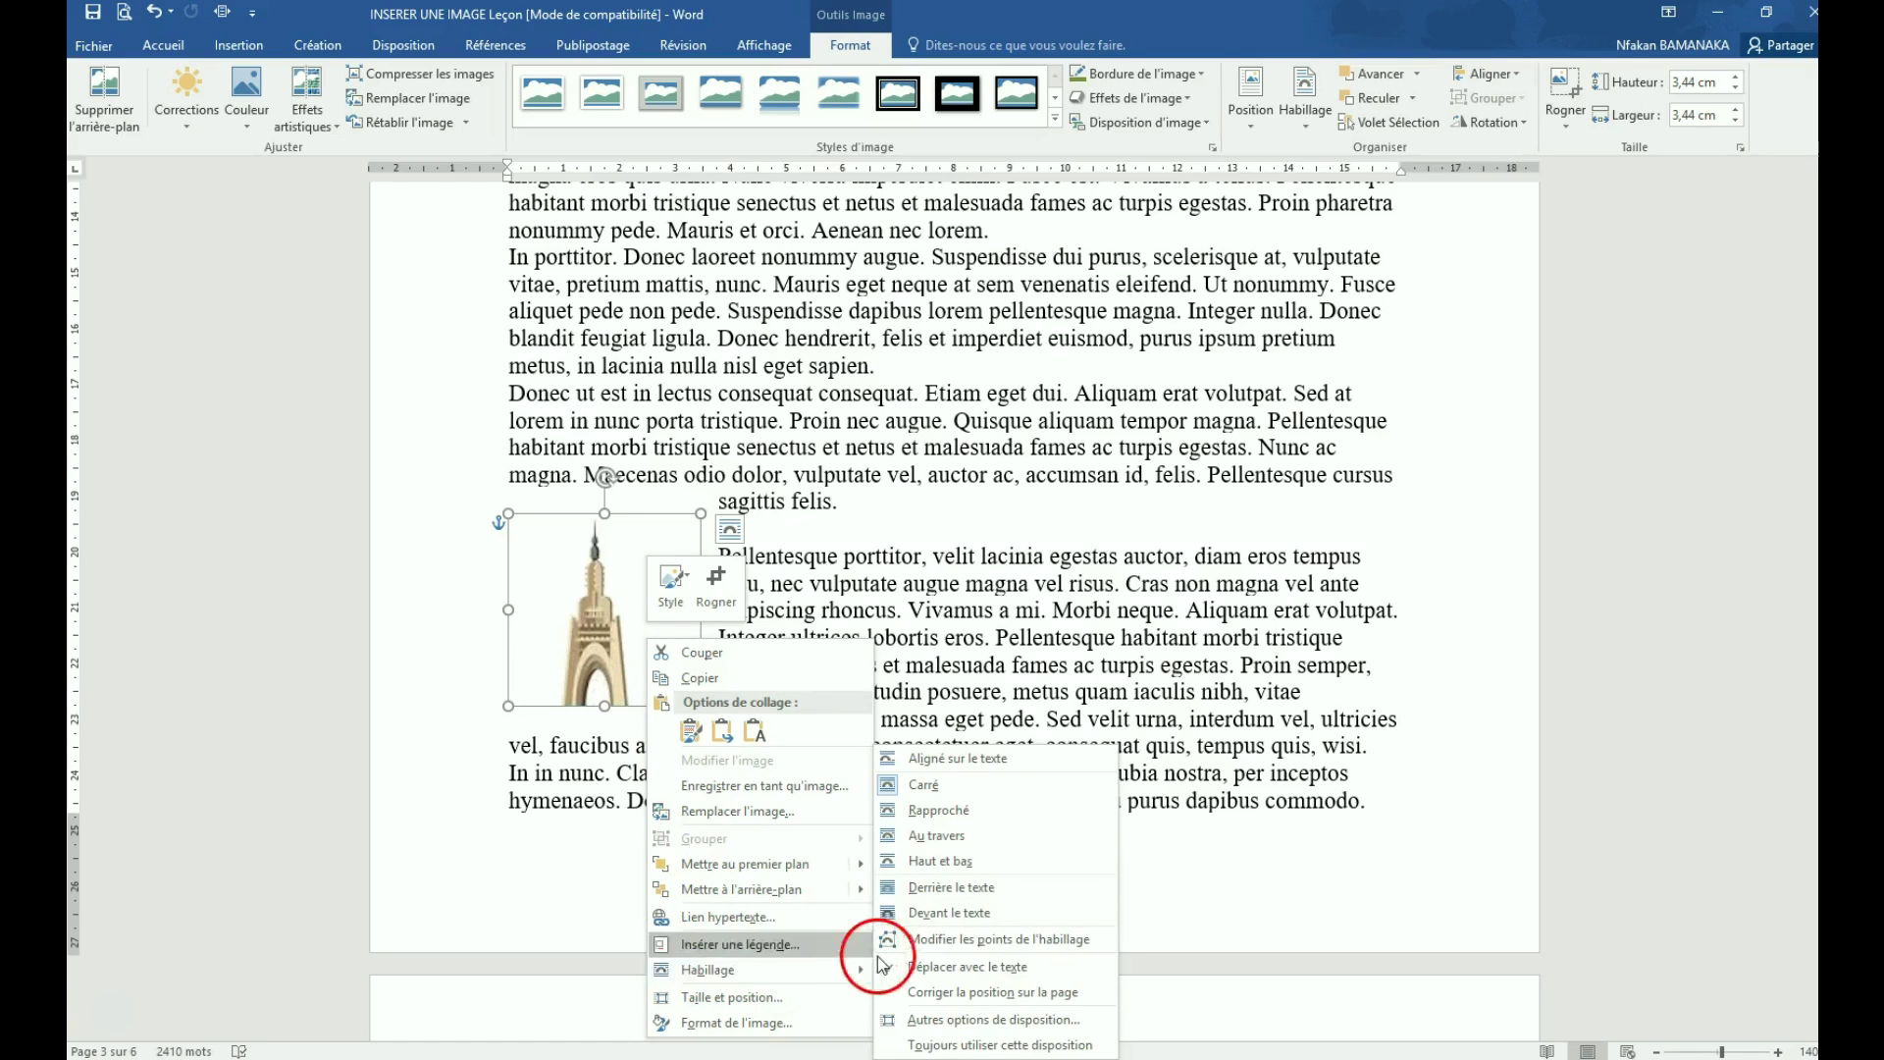
{"action": "left_click", "coordinate": [942, 942]}
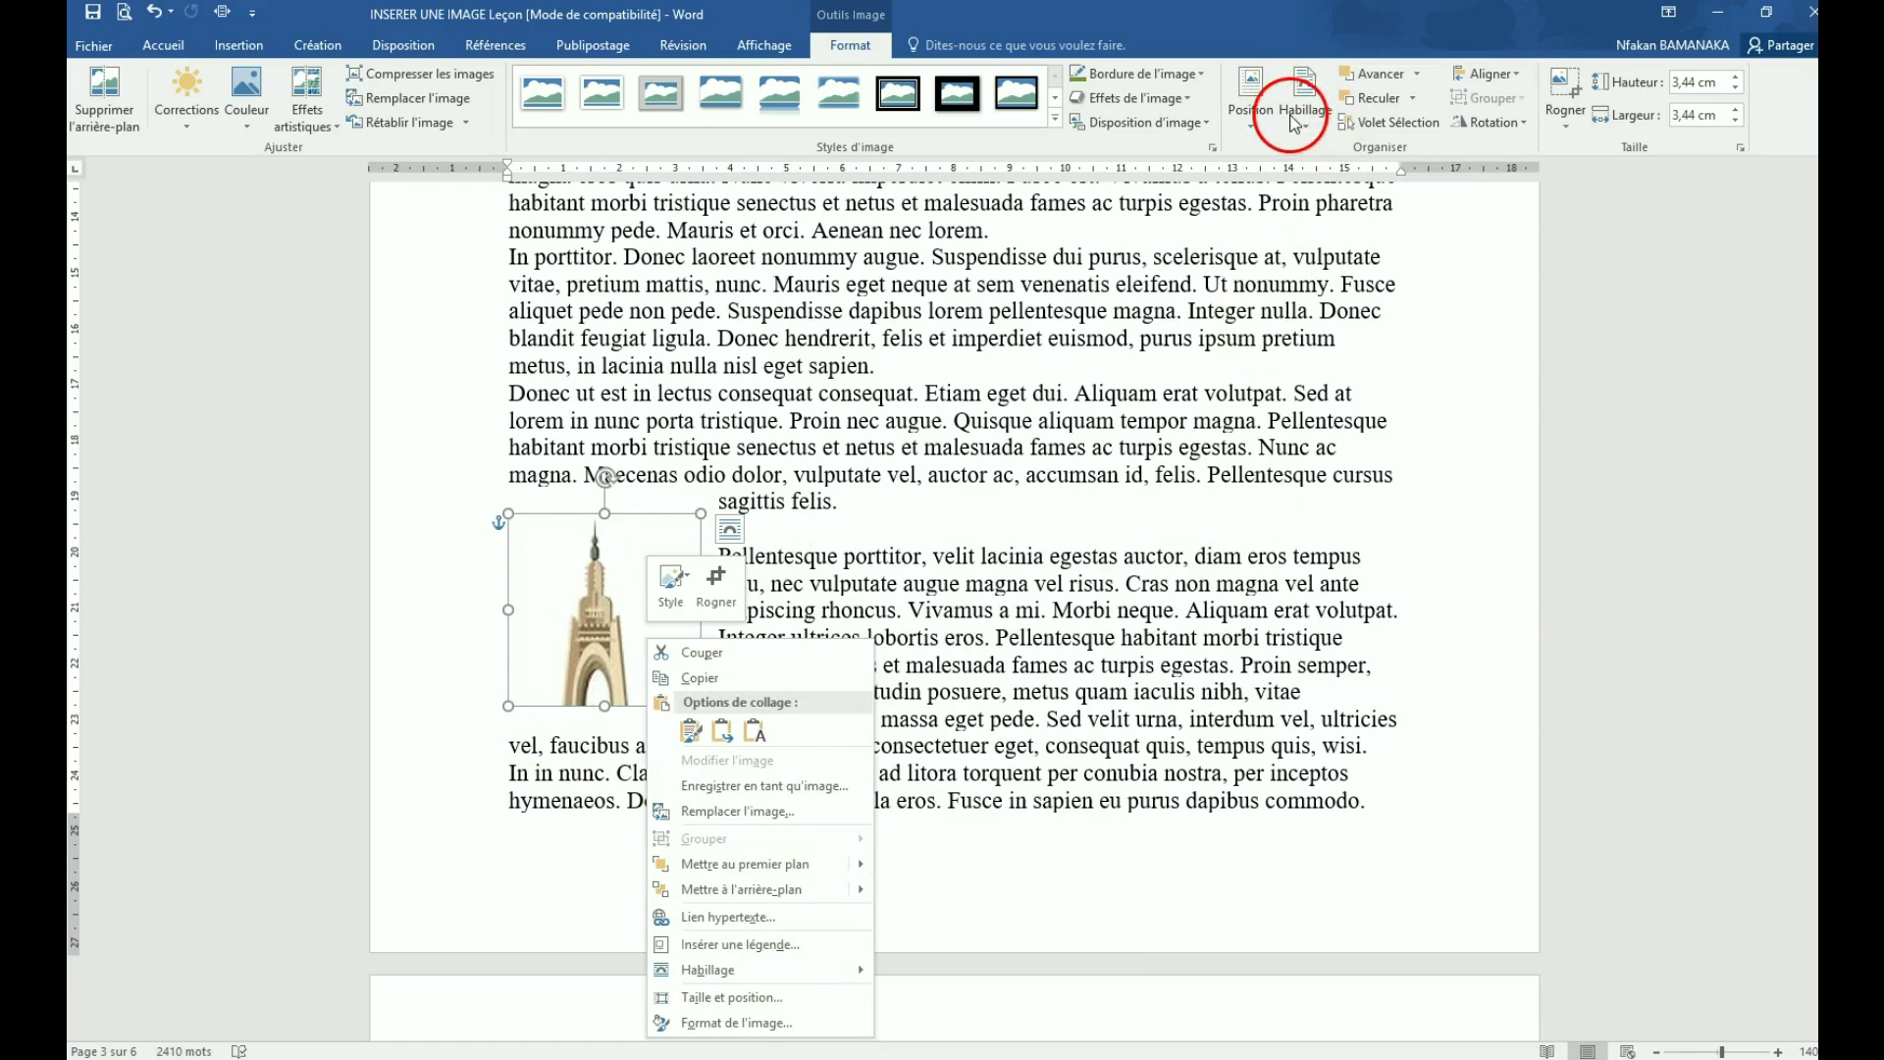
{"action": "left_click", "coordinate": [1309, 108]}
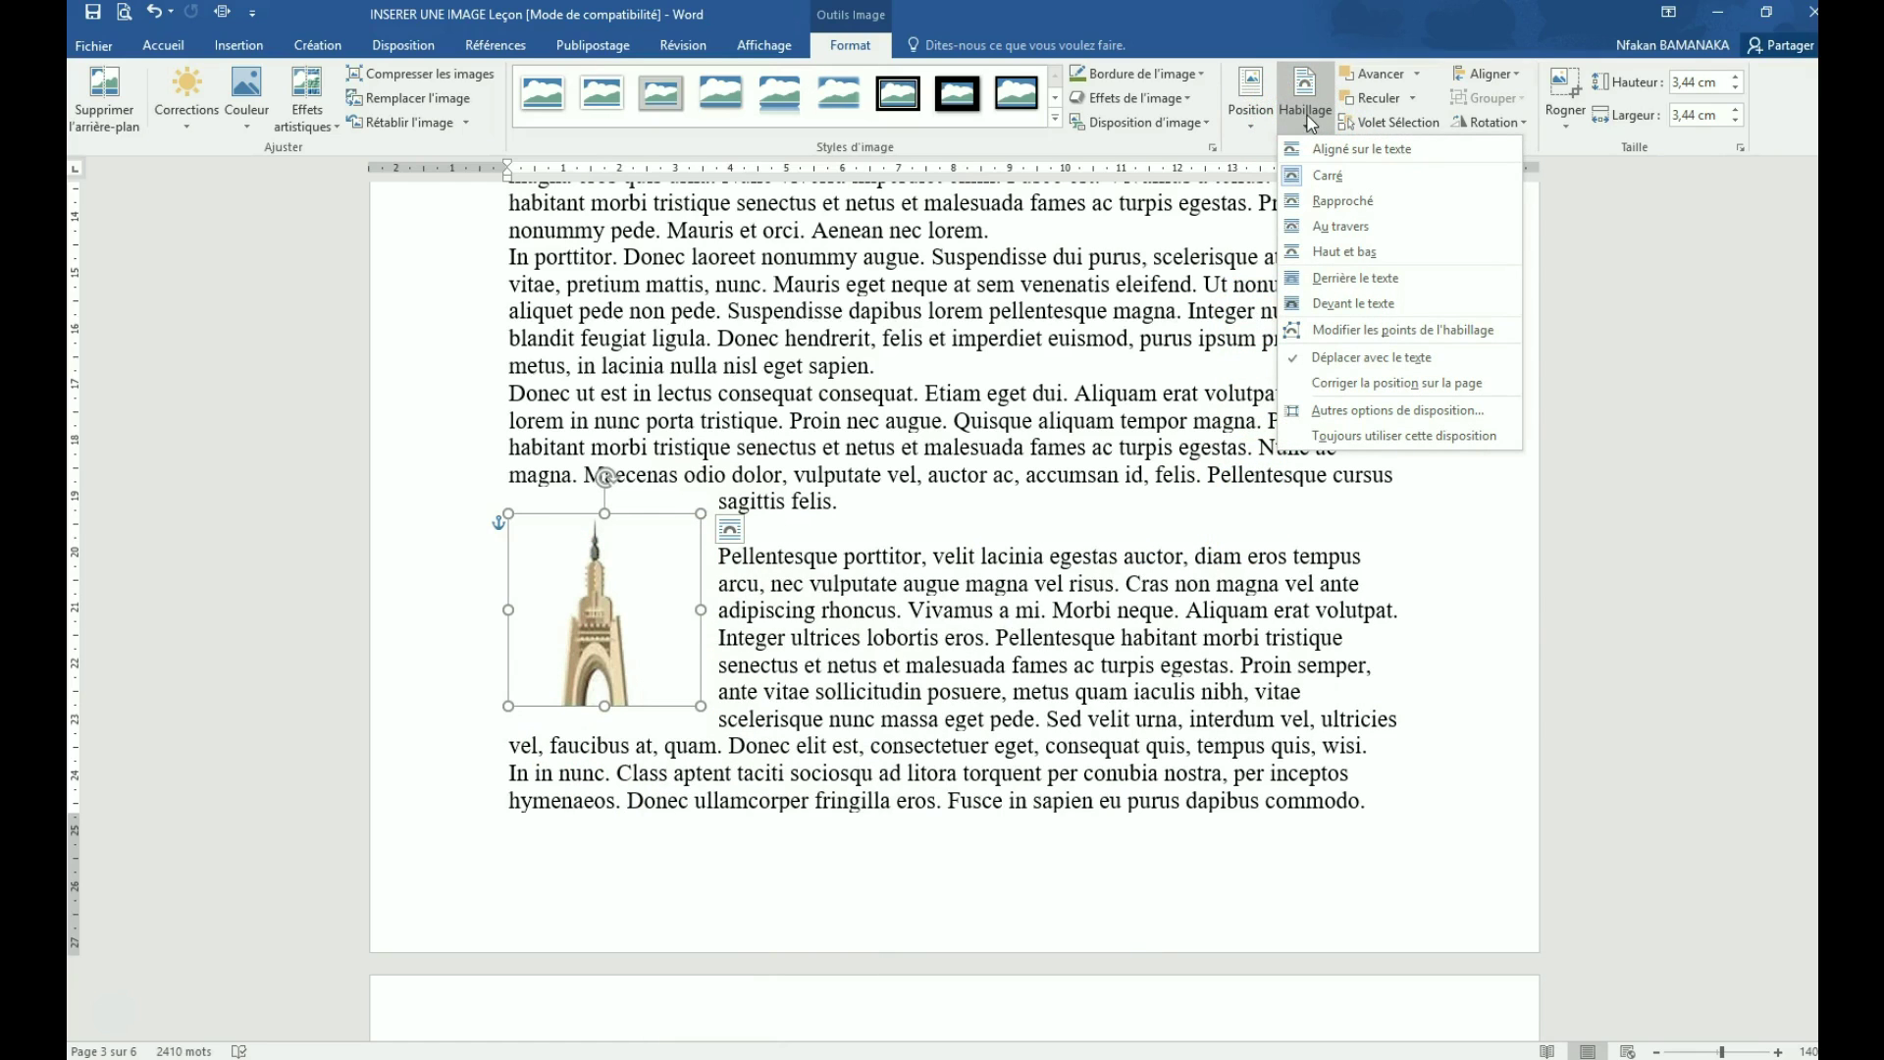
{"action": "left_click", "coordinate": [1339, 331]}
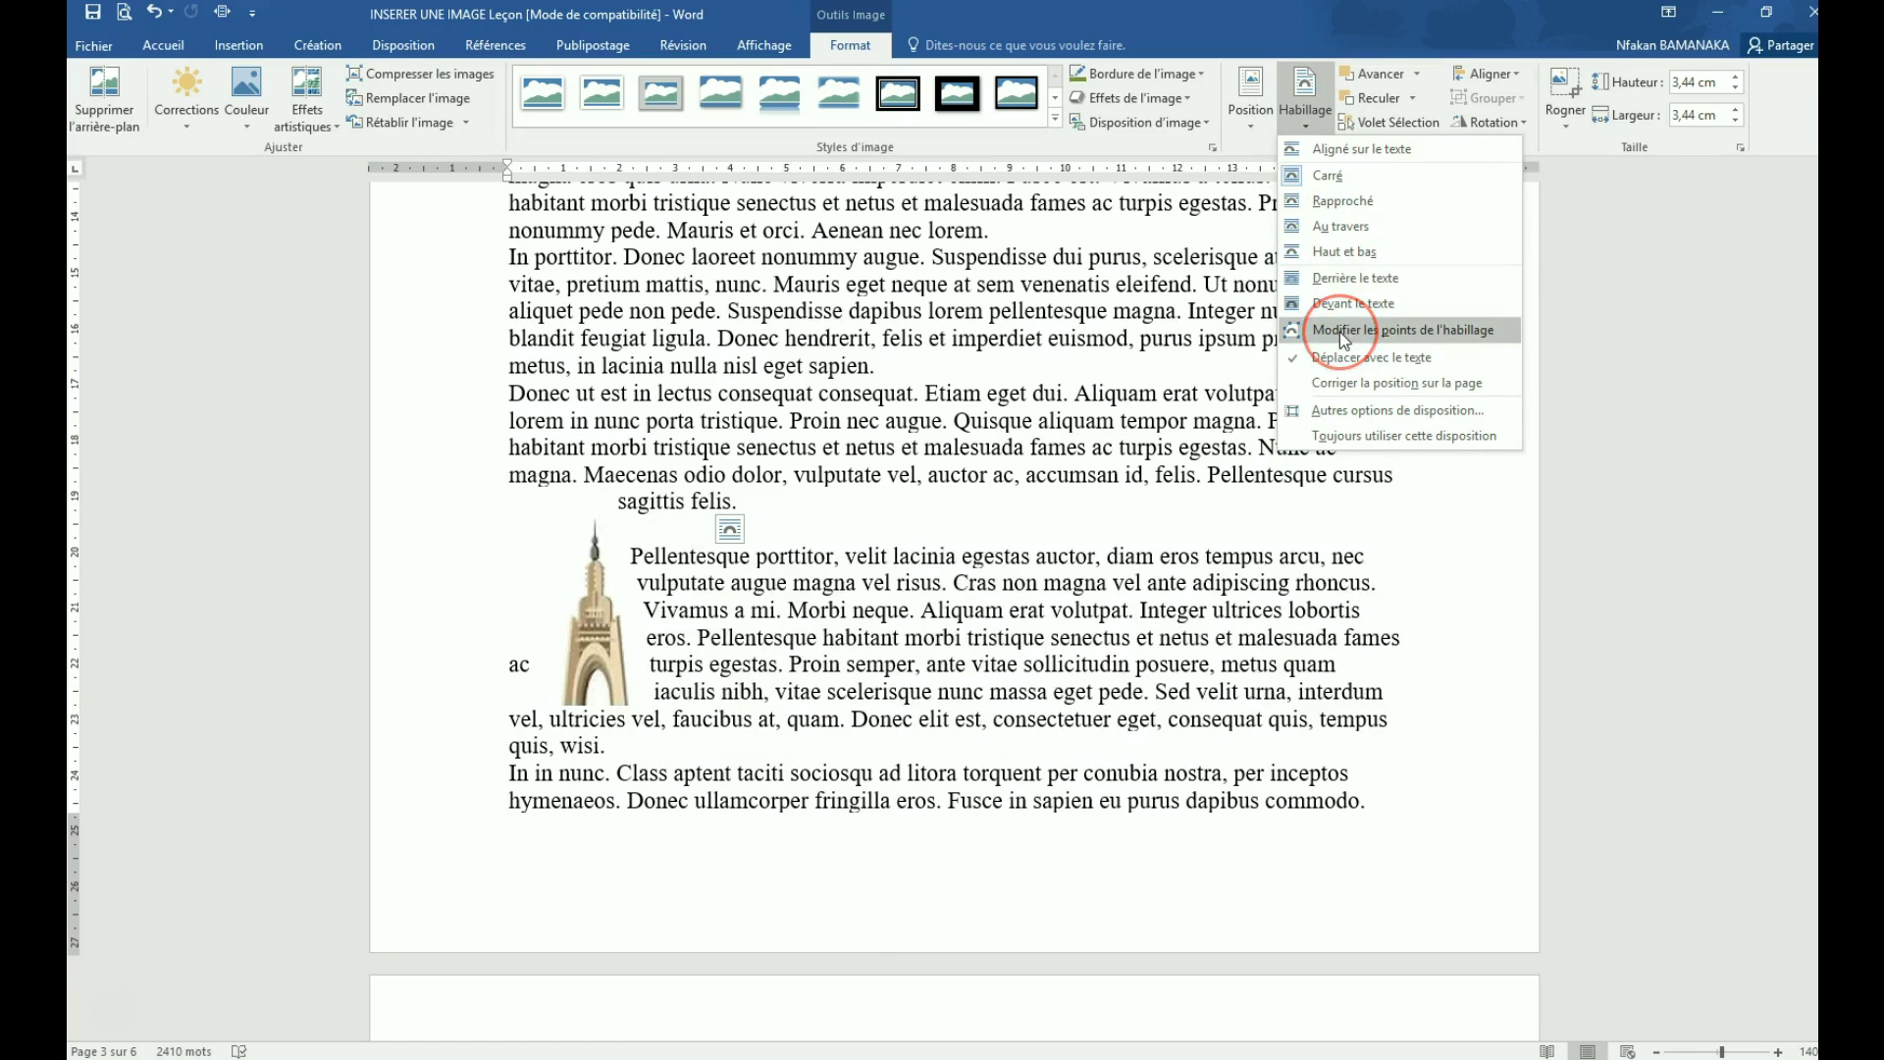
{"action": "left_click", "coordinate": [1340, 332]}
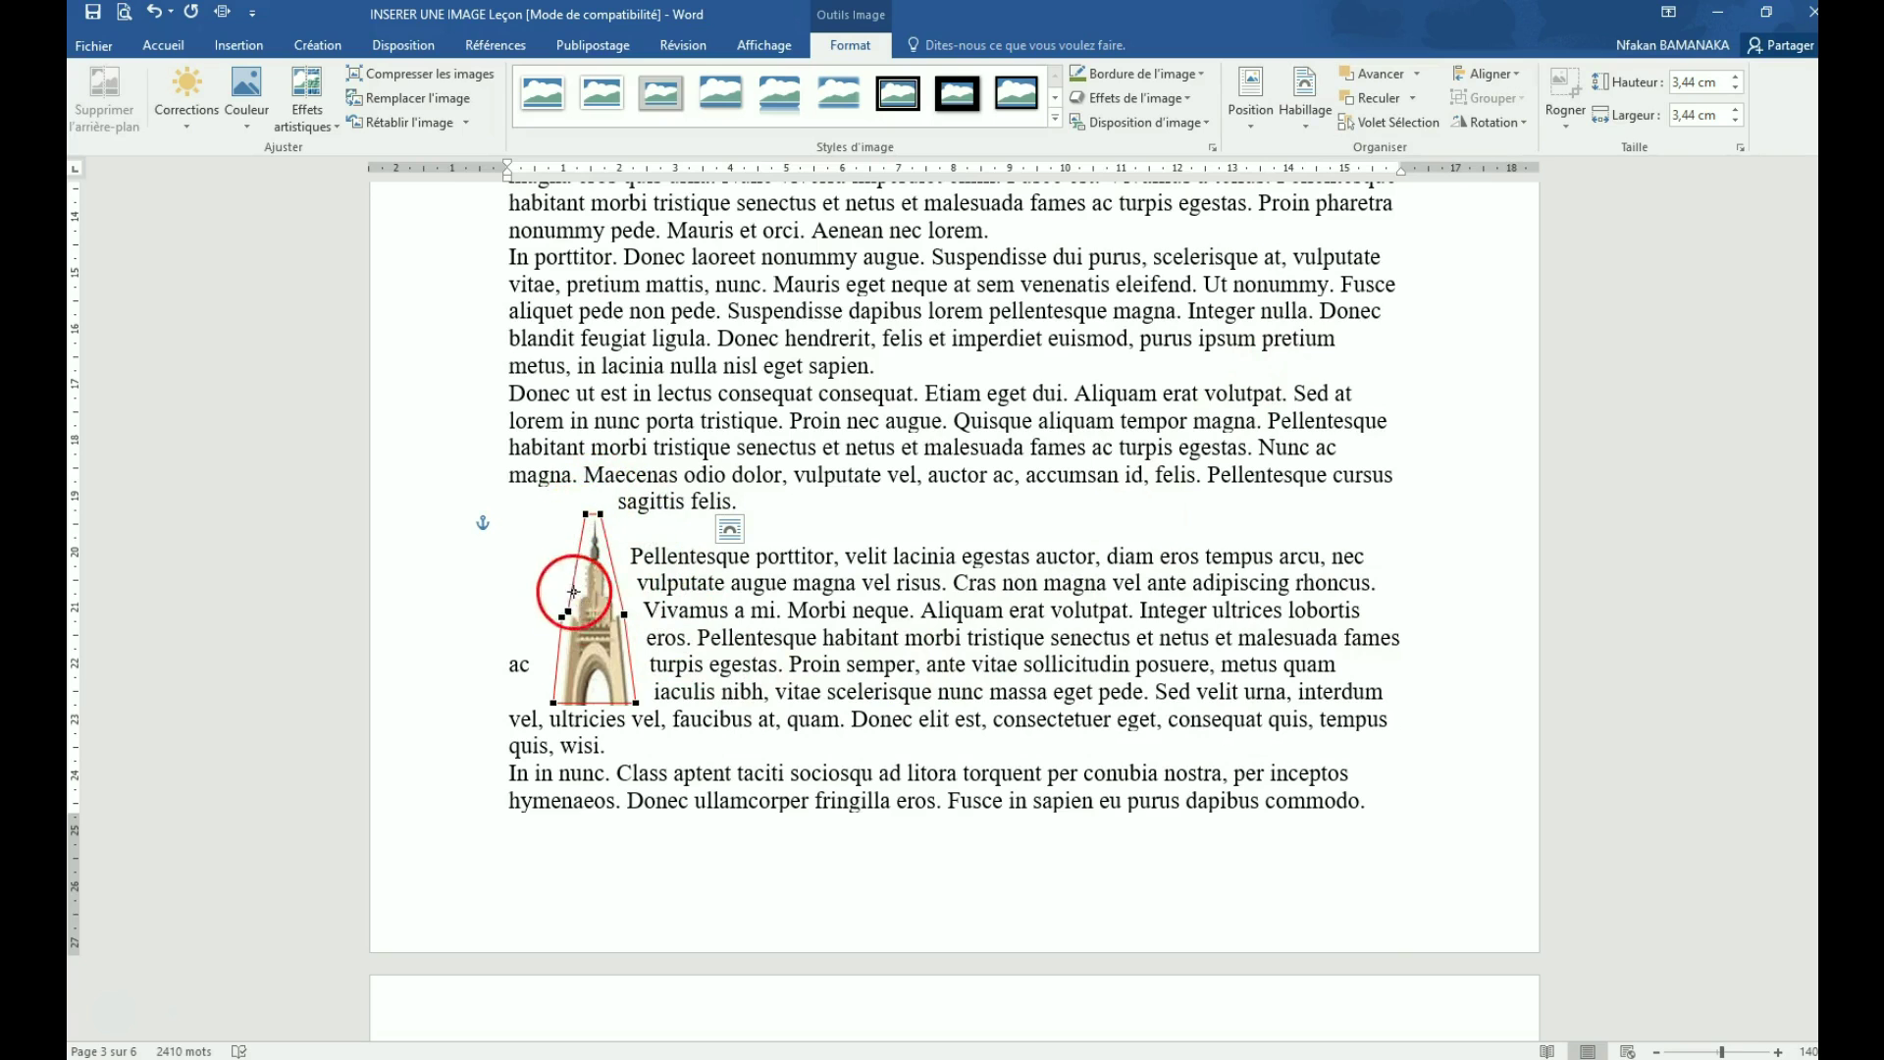
Drag the tower photo to mid-paragraph so the Lorem ipsum text wraps on both sides, then deselect it
{"action": "left_click_drag", "start_coordinate": [598, 623], "coordinate": [881, 662]}
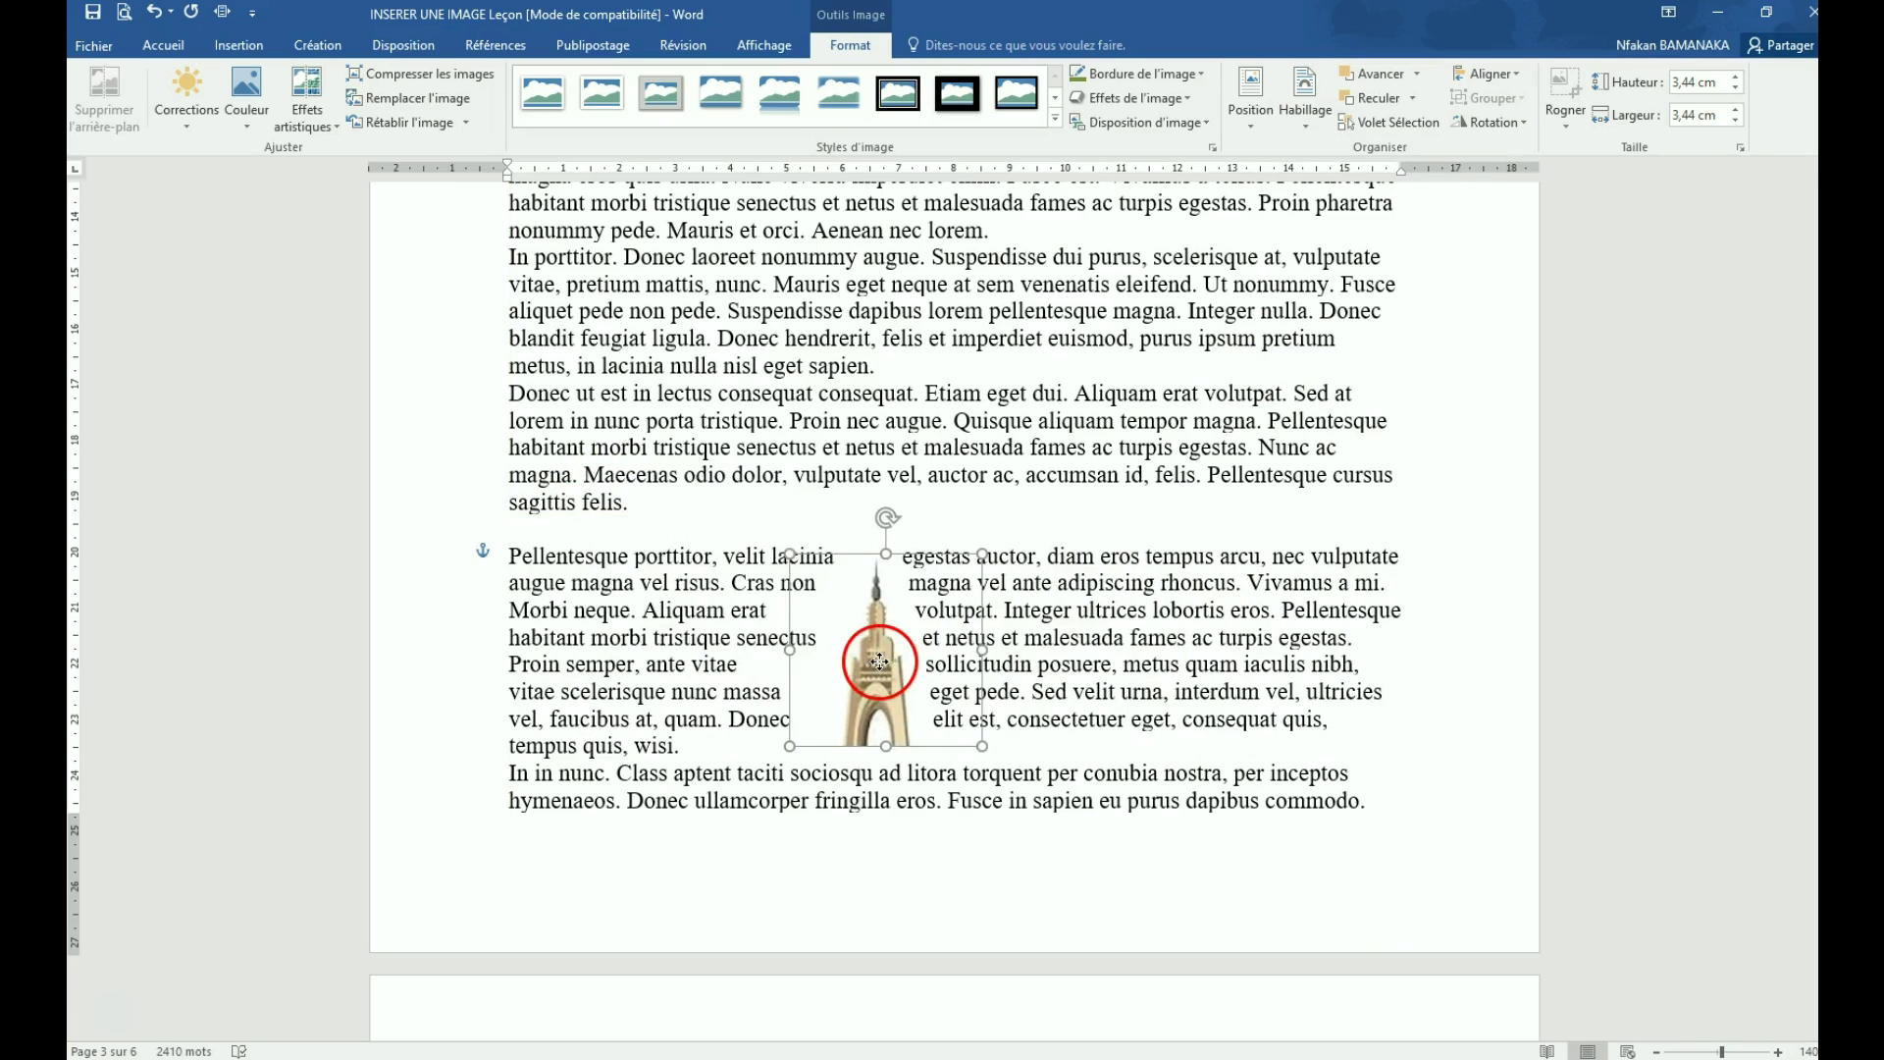
{"action": "left_click", "coordinate": [1060, 857]}
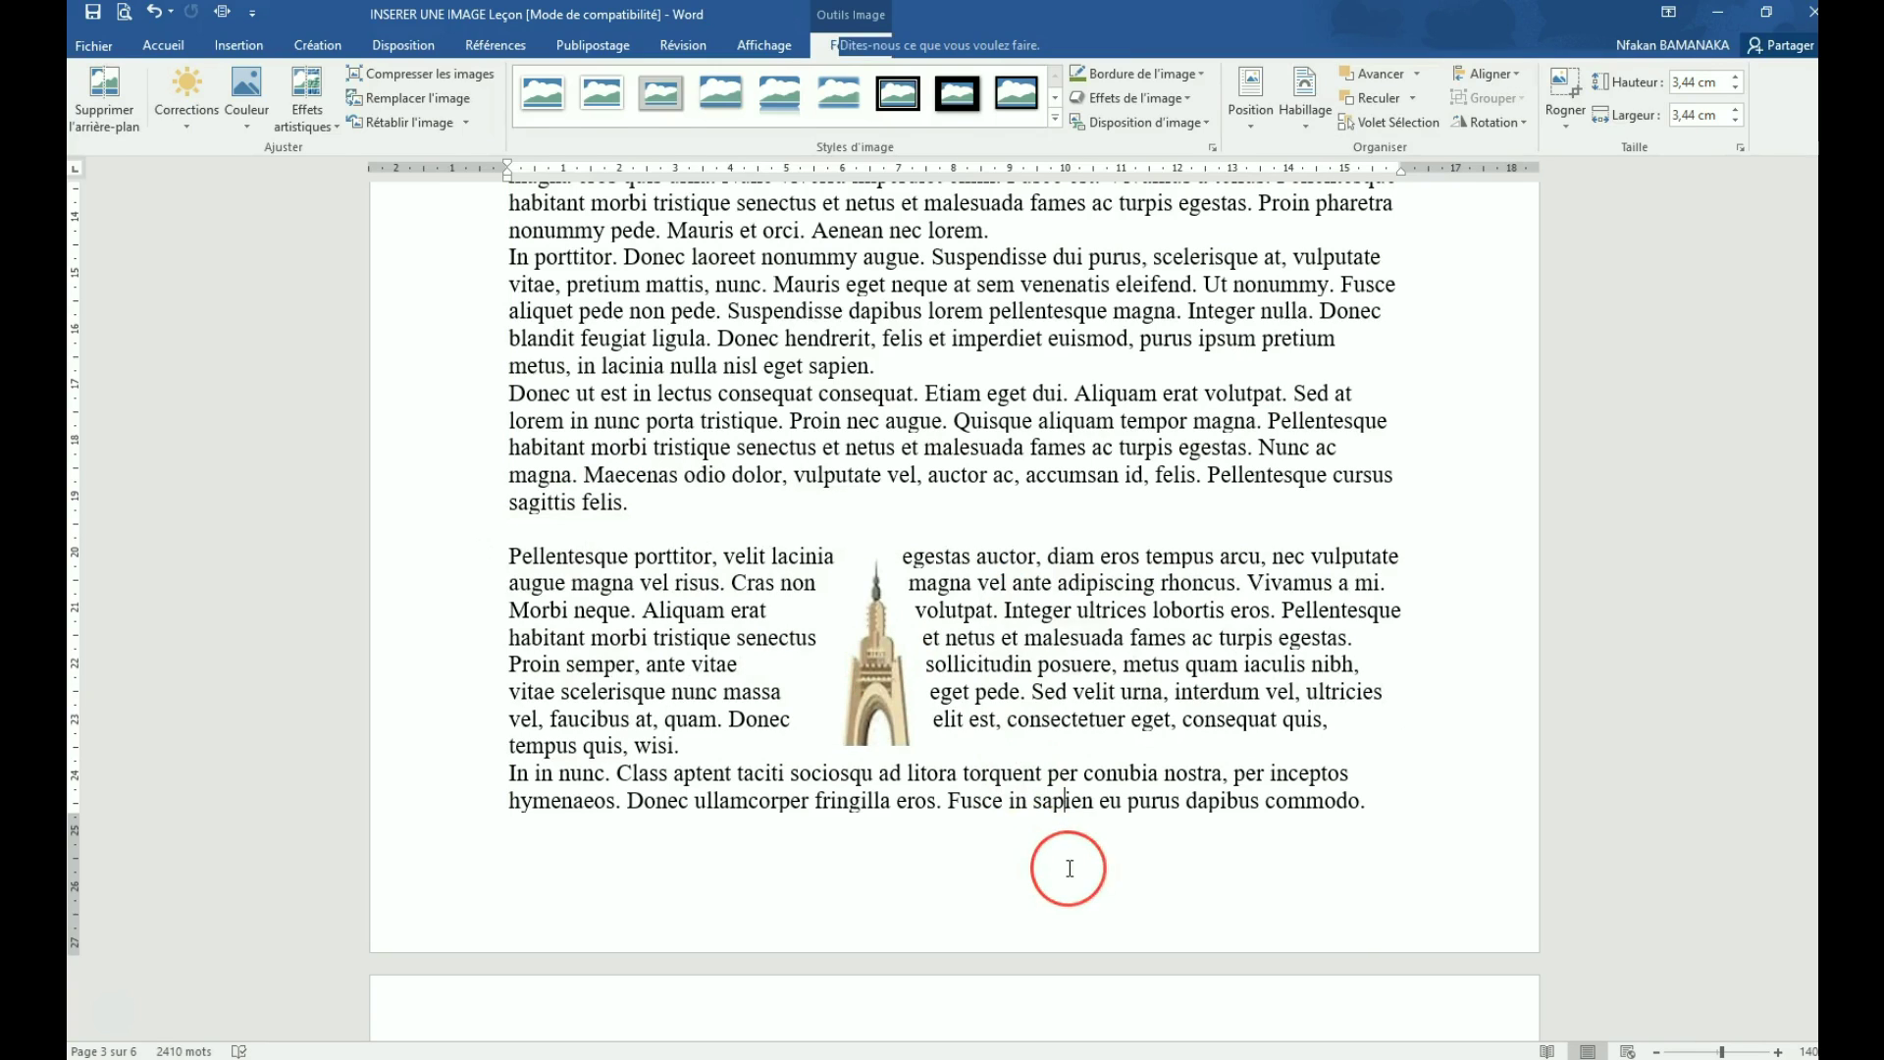
{"action": "left_click", "coordinate": [1185, 1005]}
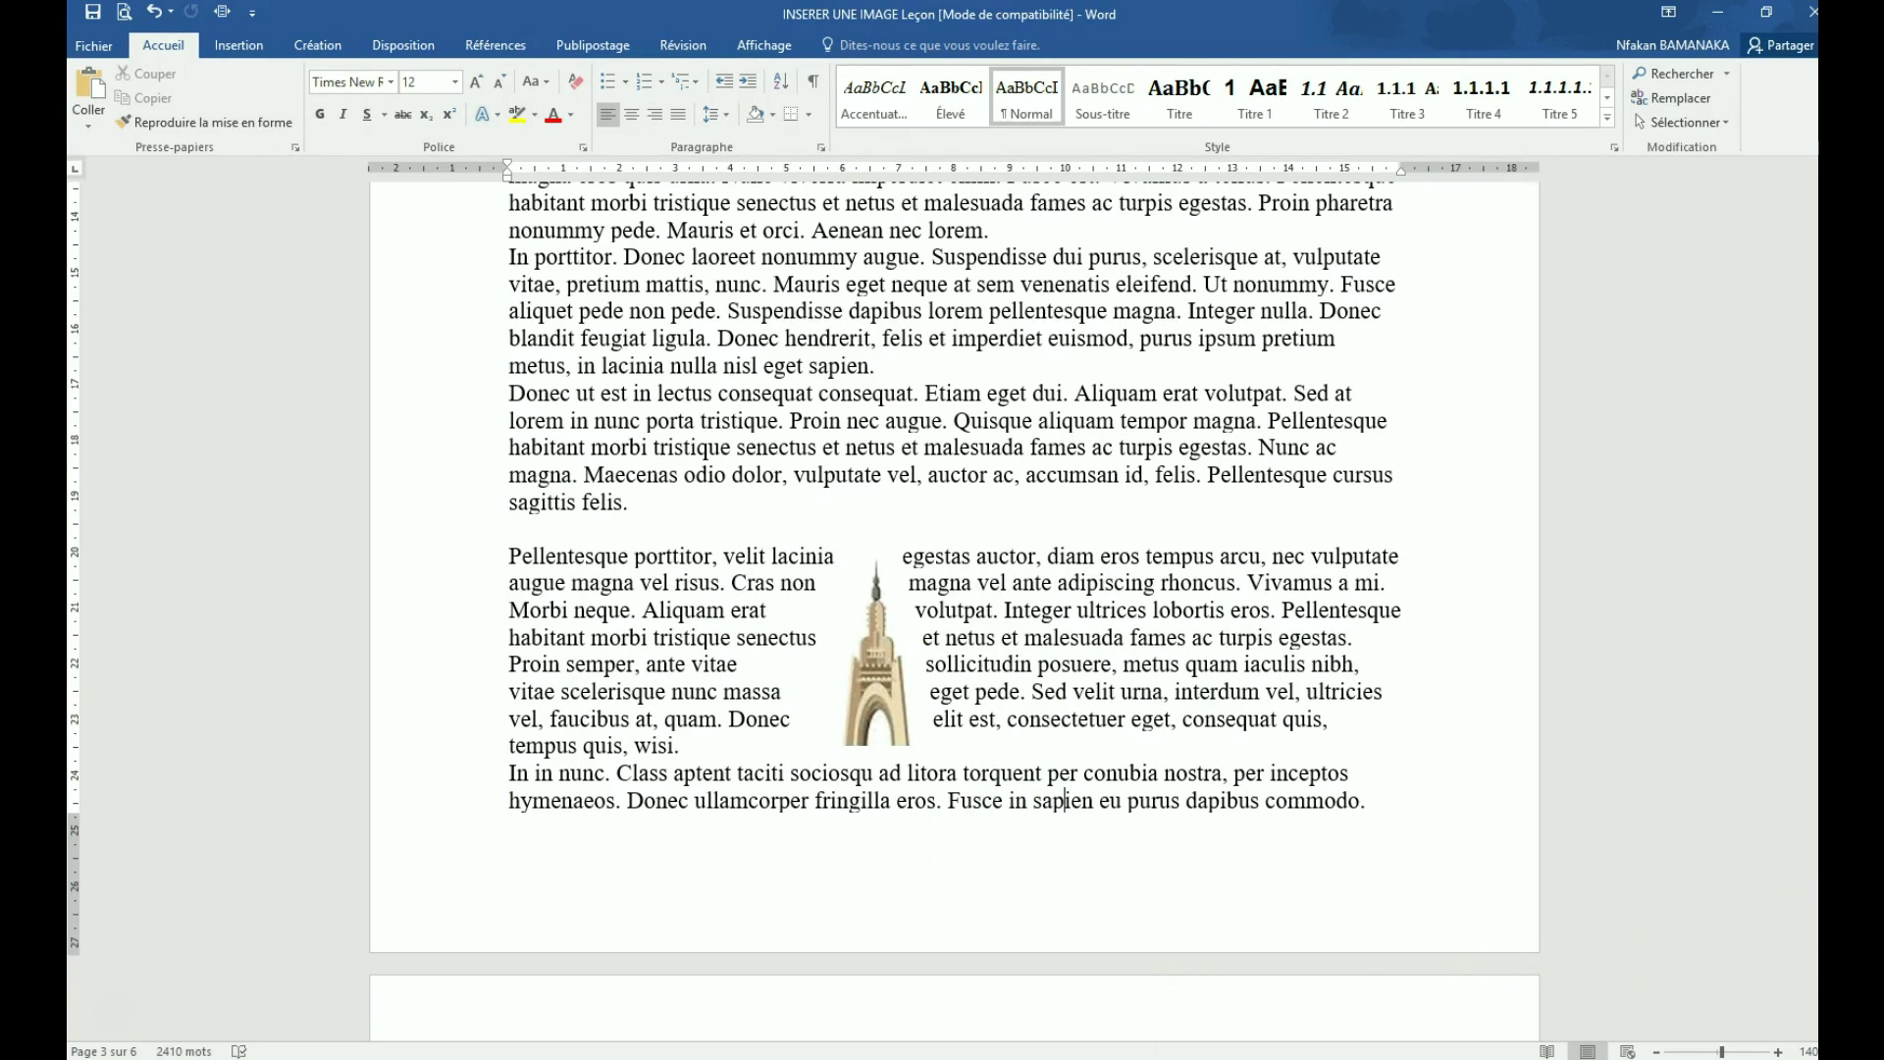